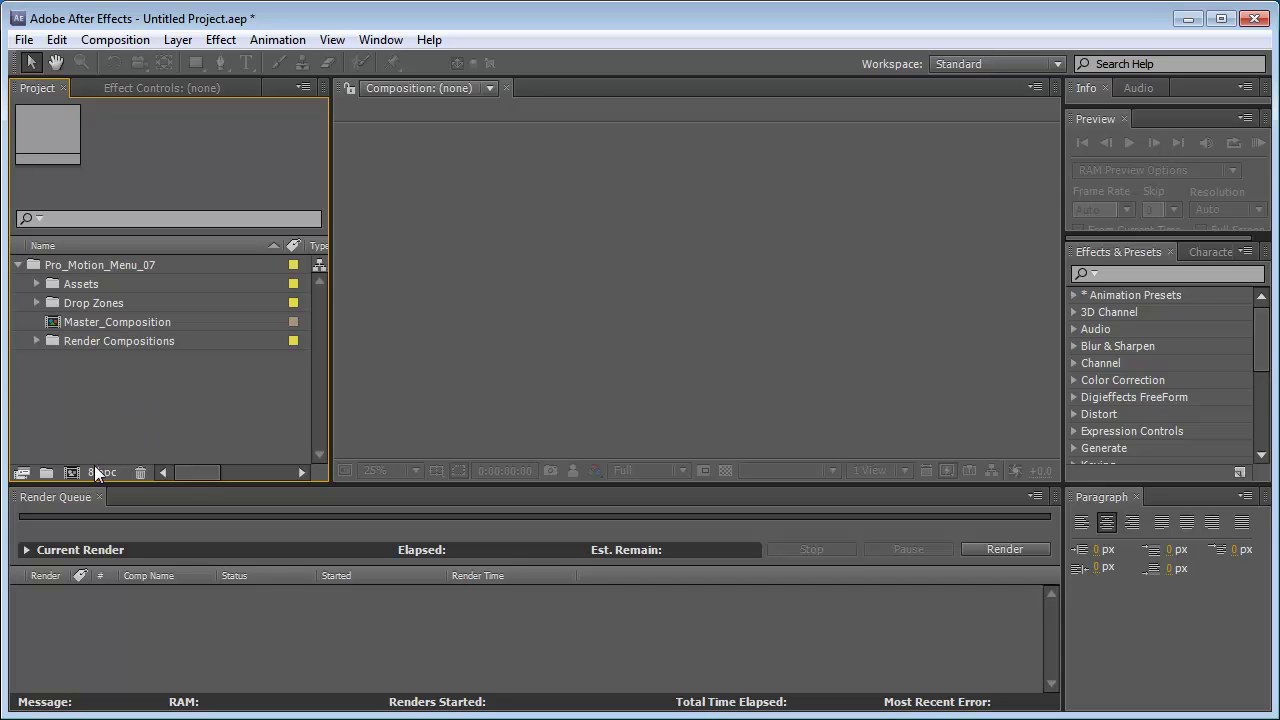
- Bring up the Render Queue panel
click(64, 495)
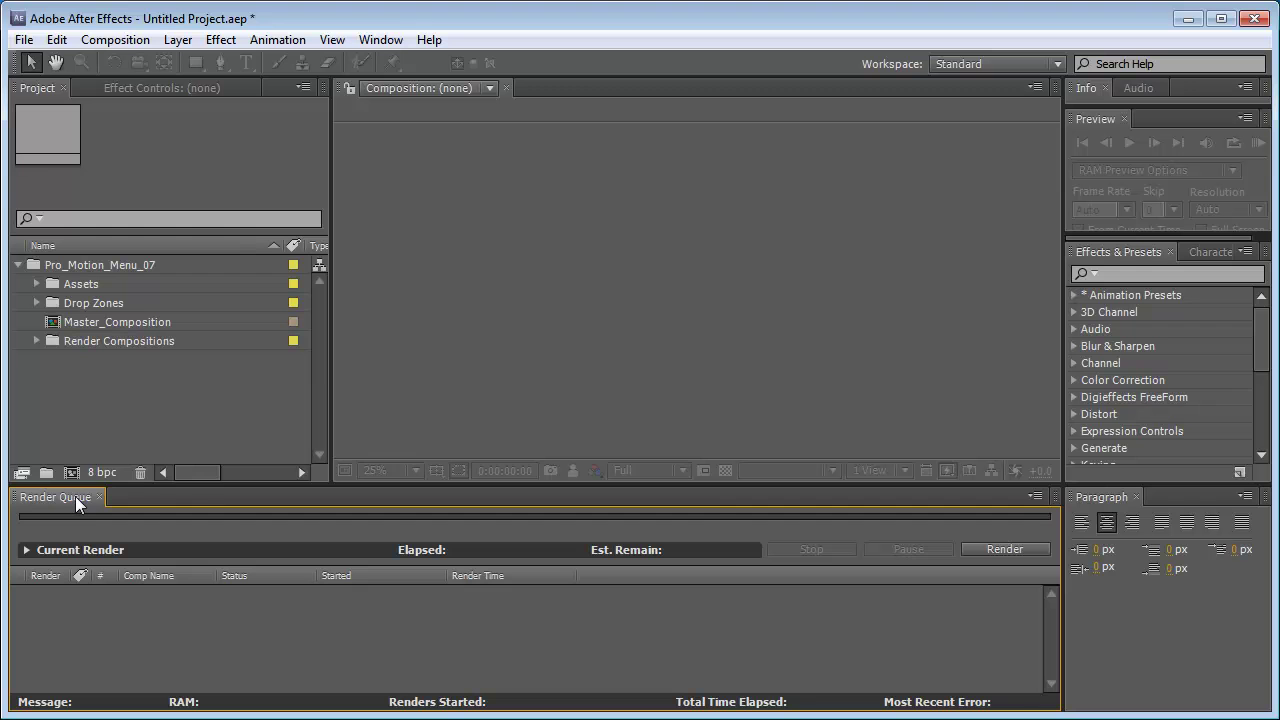
click(381, 40)
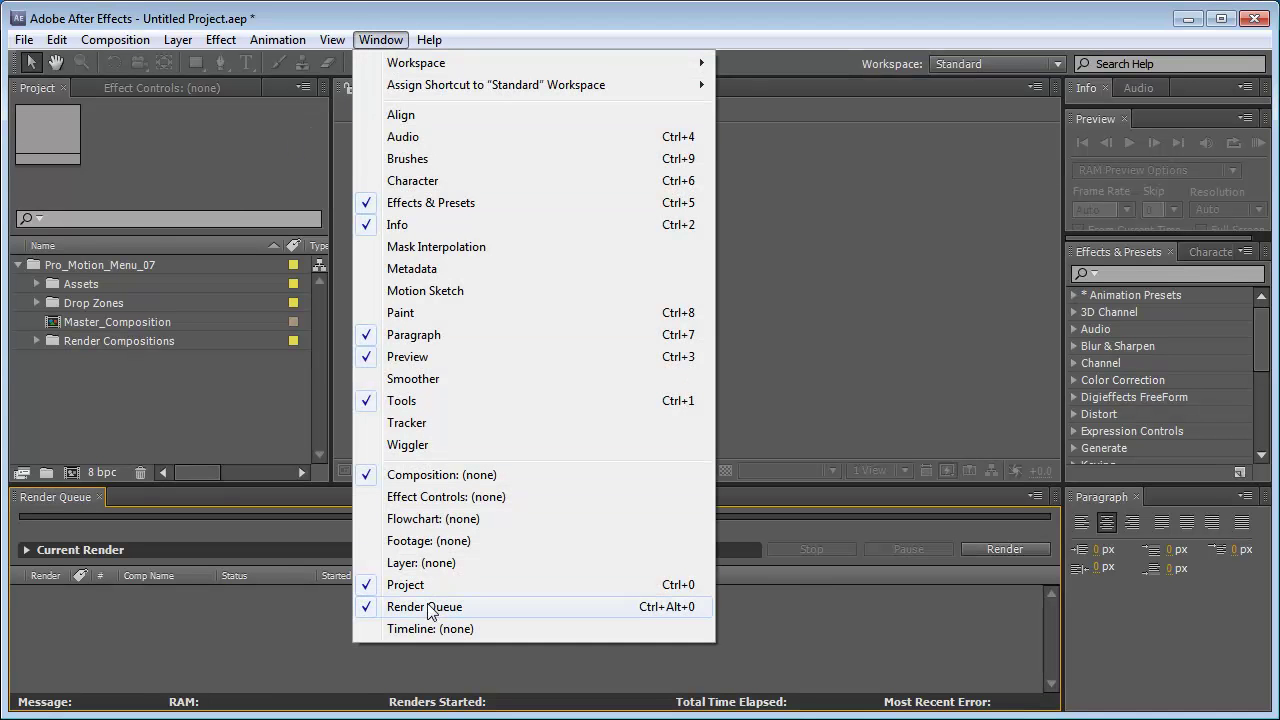
click(463, 606)
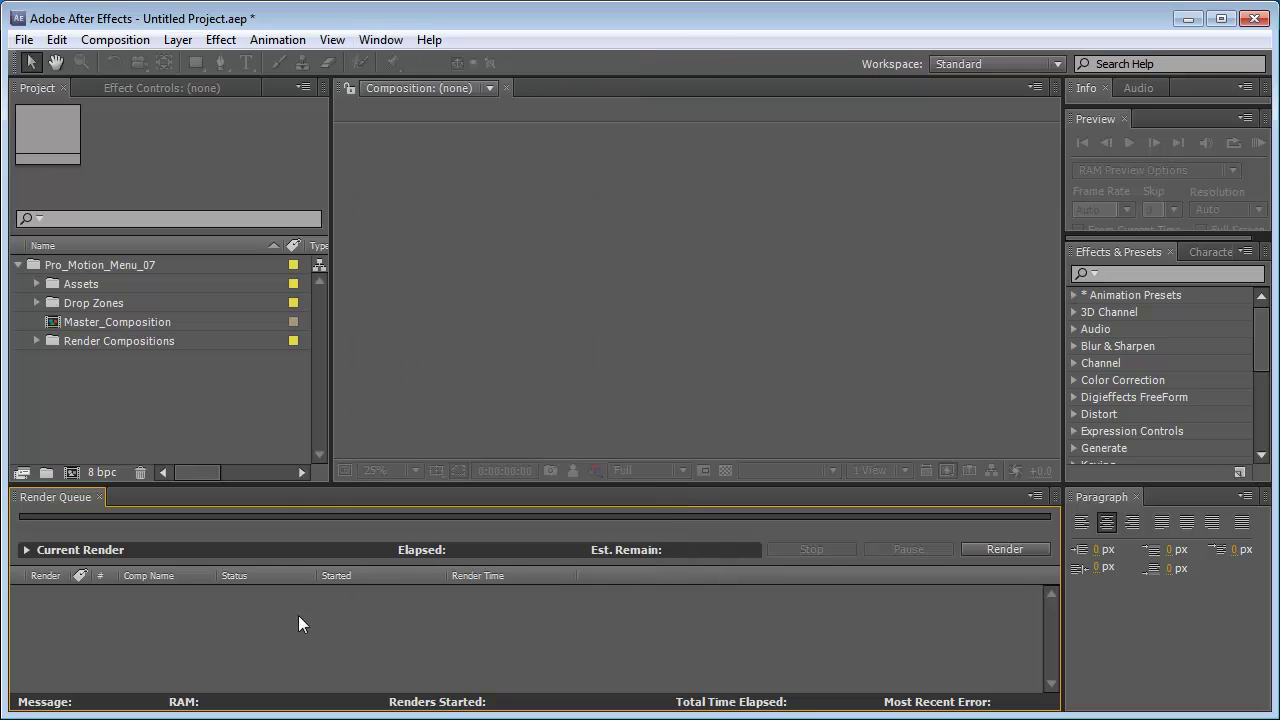
- Expand the Render Compositions folder and look inside its CS3 subfolder, leaving CS3 collapsed
click(133, 398)
click(37, 342)
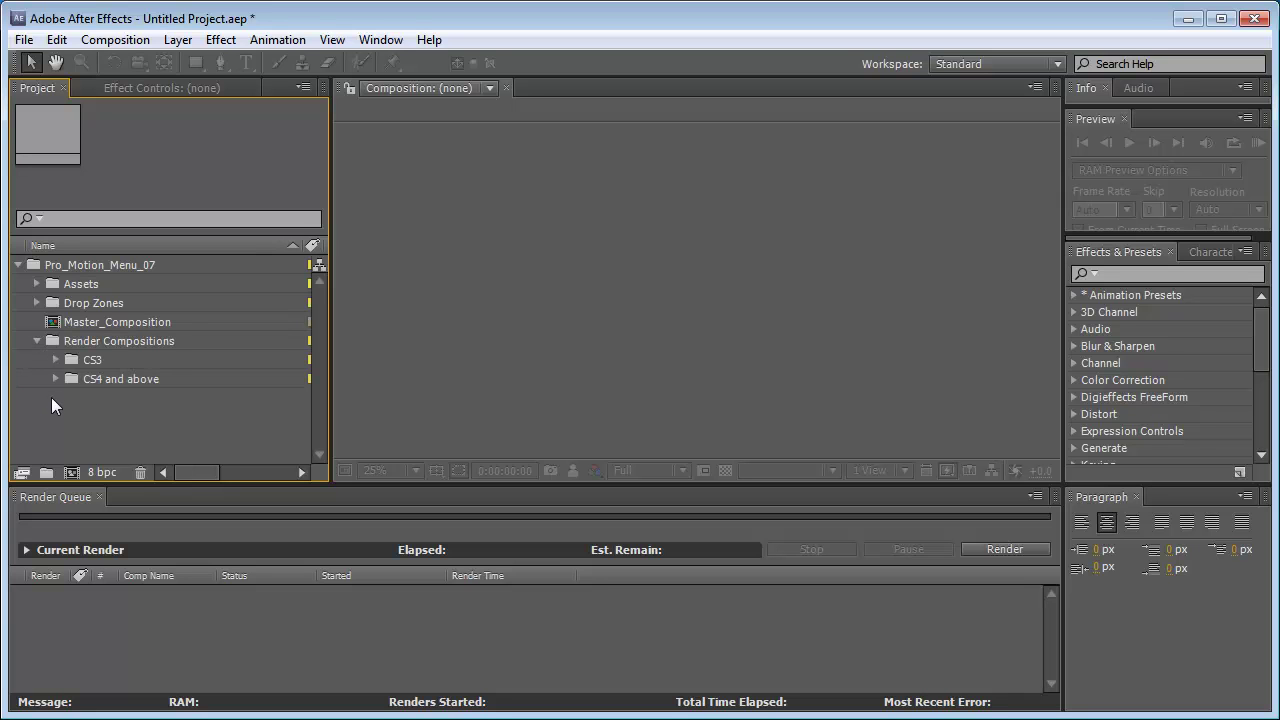
click(67, 360)
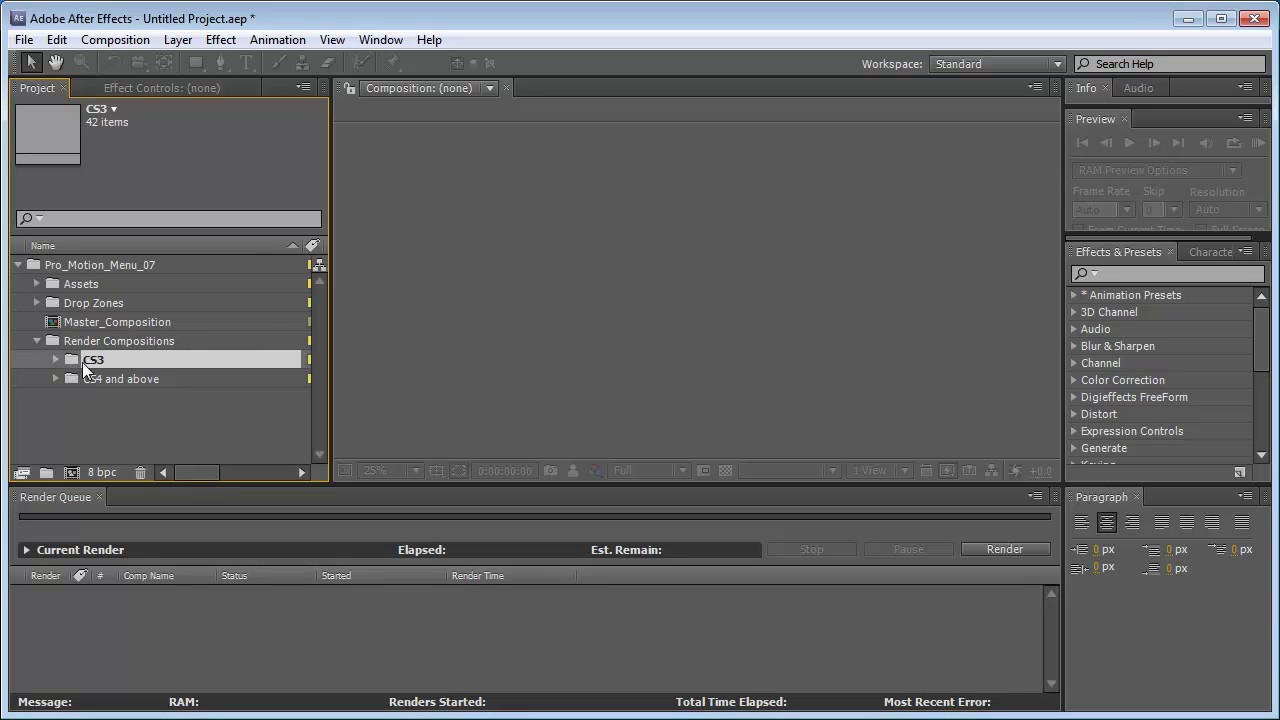
click(56, 359)
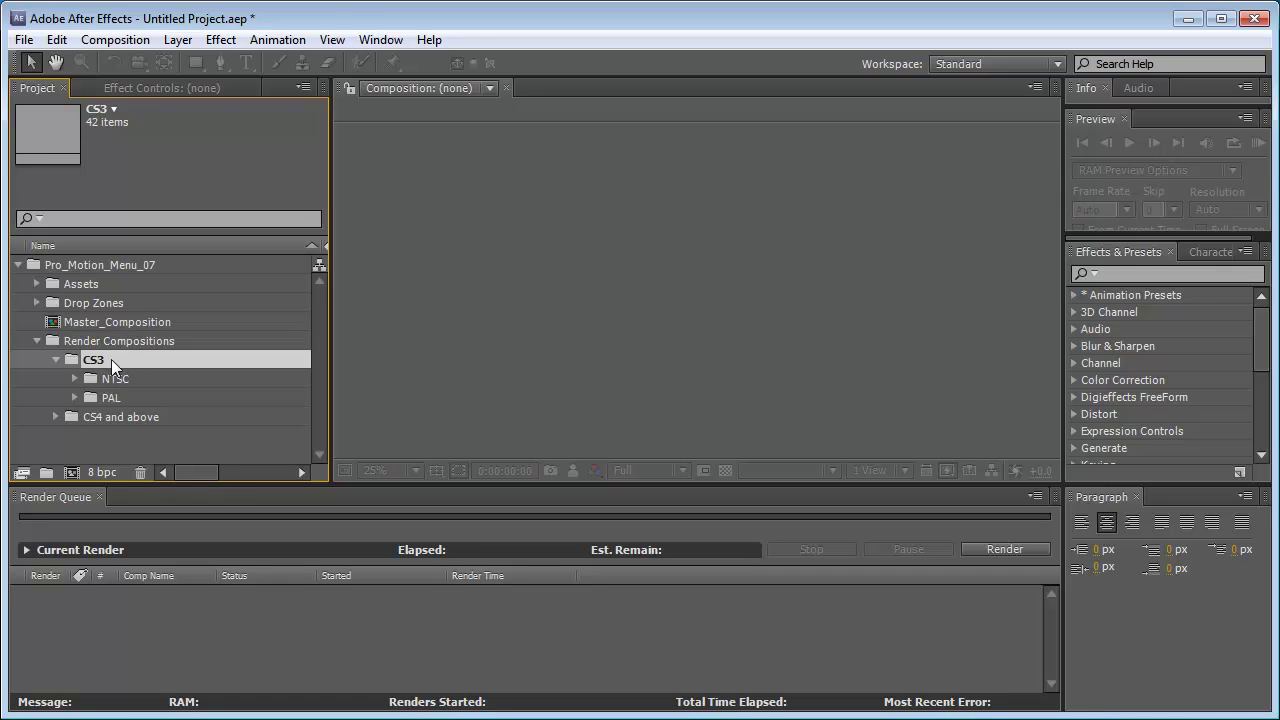
click(55, 359)
- Expand the CS4 and above folder and its NTSC subfolder, and select the HD_1920x1080 folder
click(122, 378)
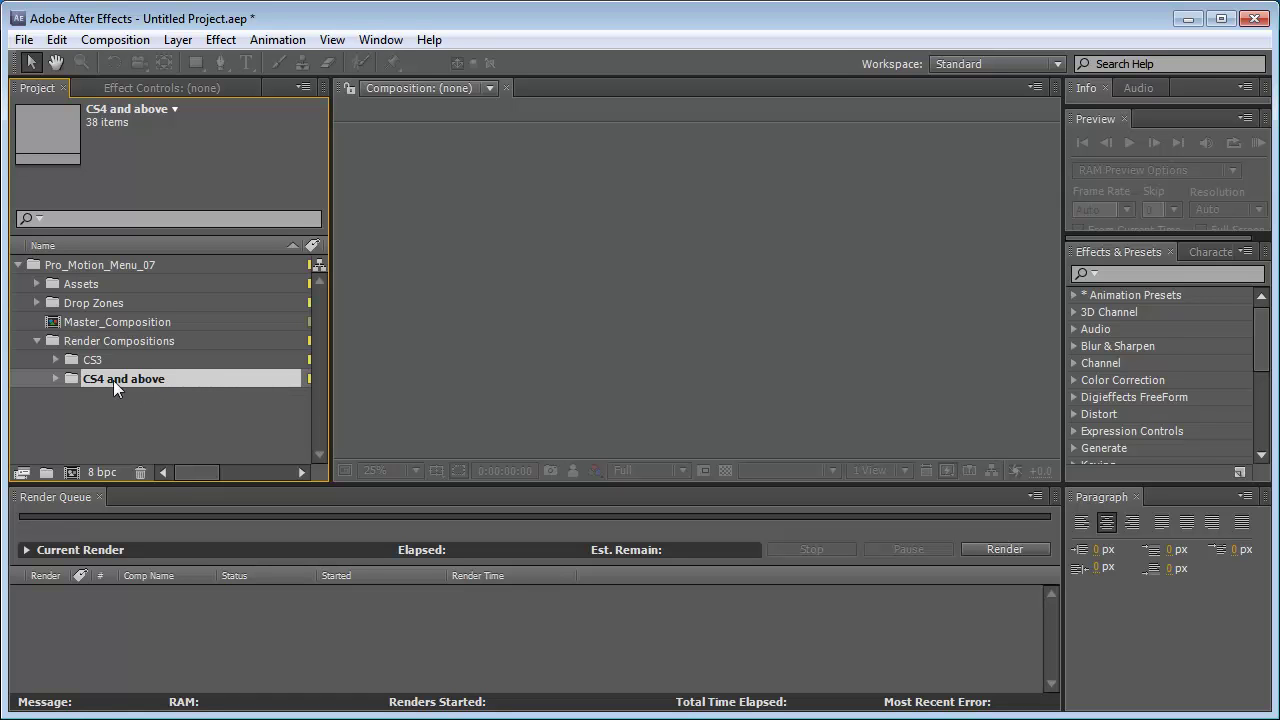
click(55, 378)
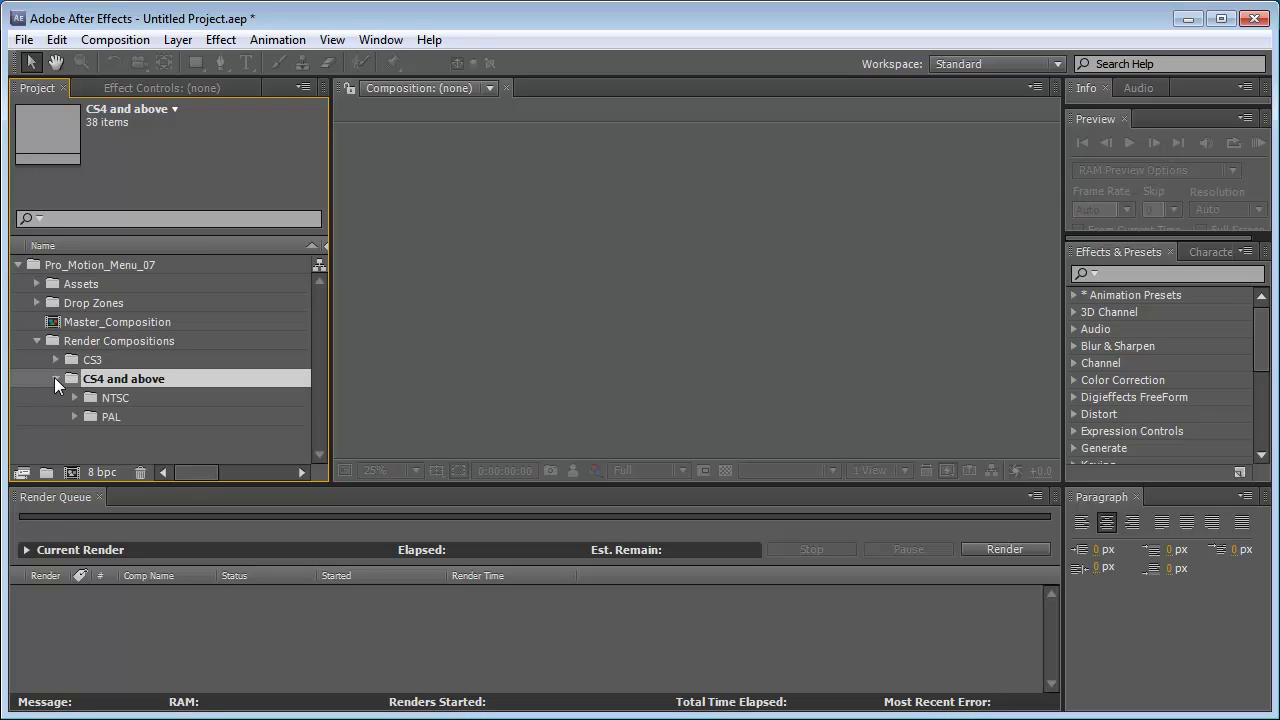
click(111, 398)
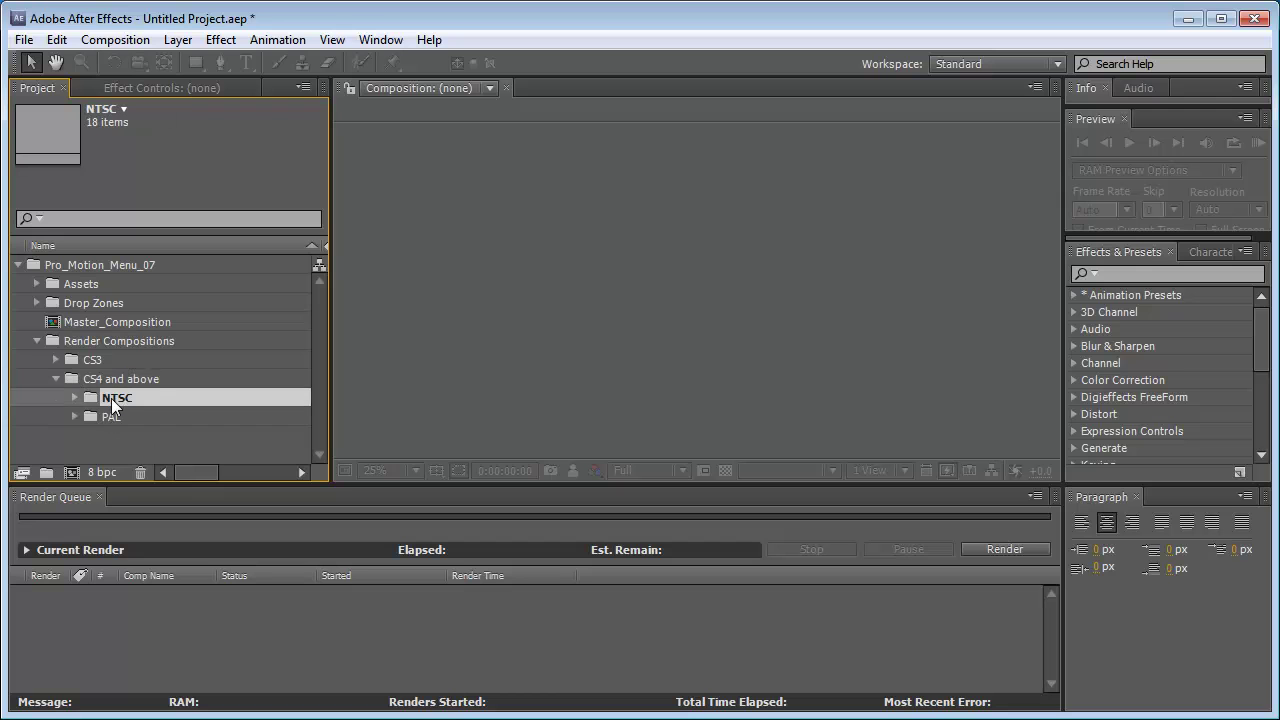
click(76, 398)
click(148, 435)
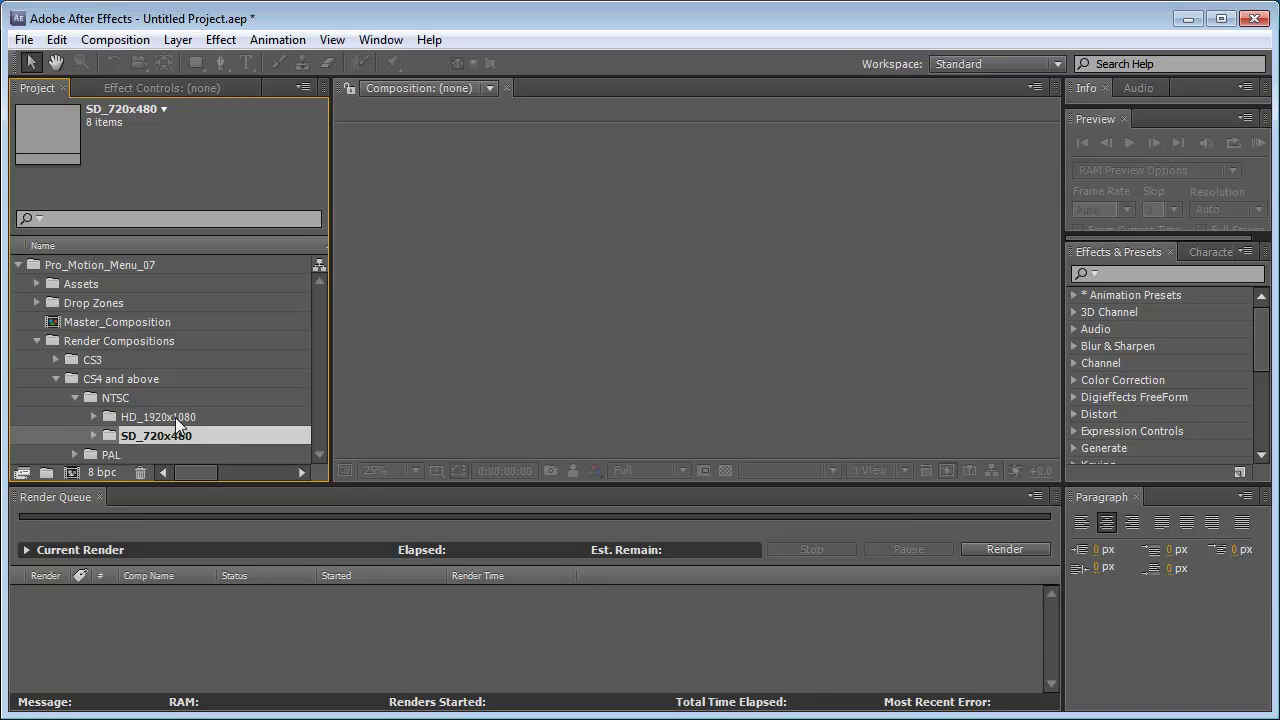
click(190, 418)
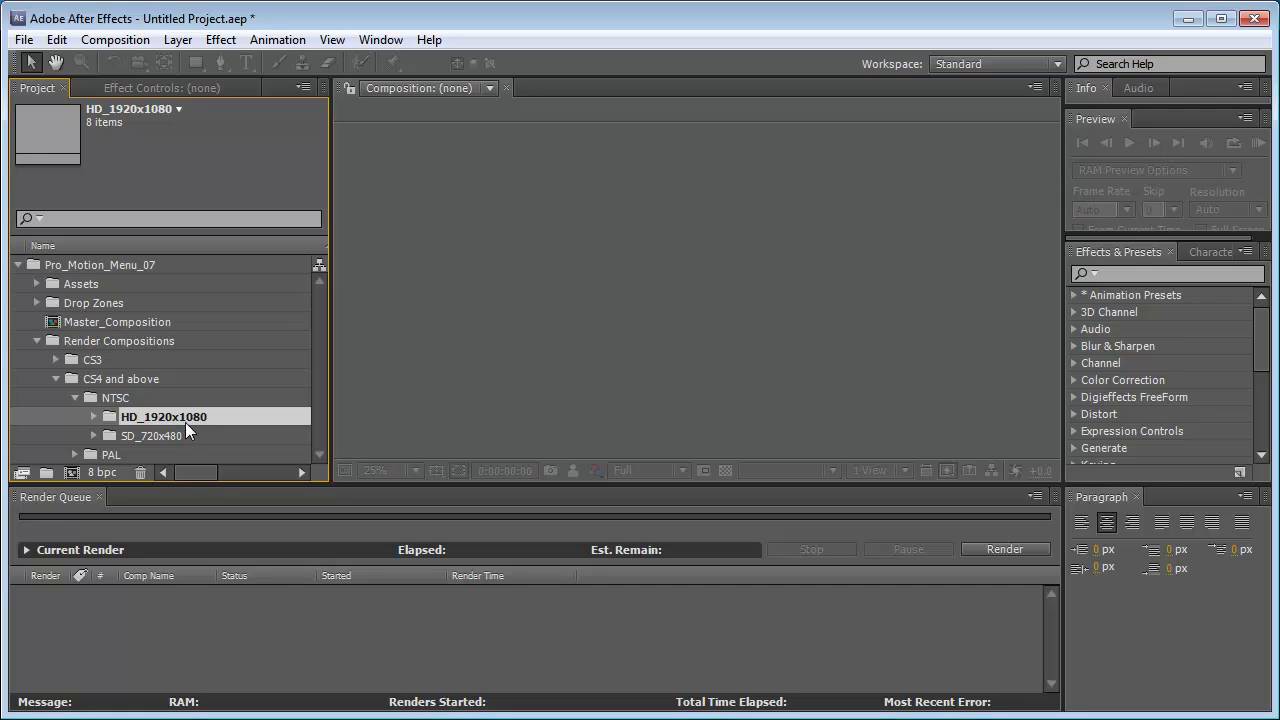
click(200, 436)
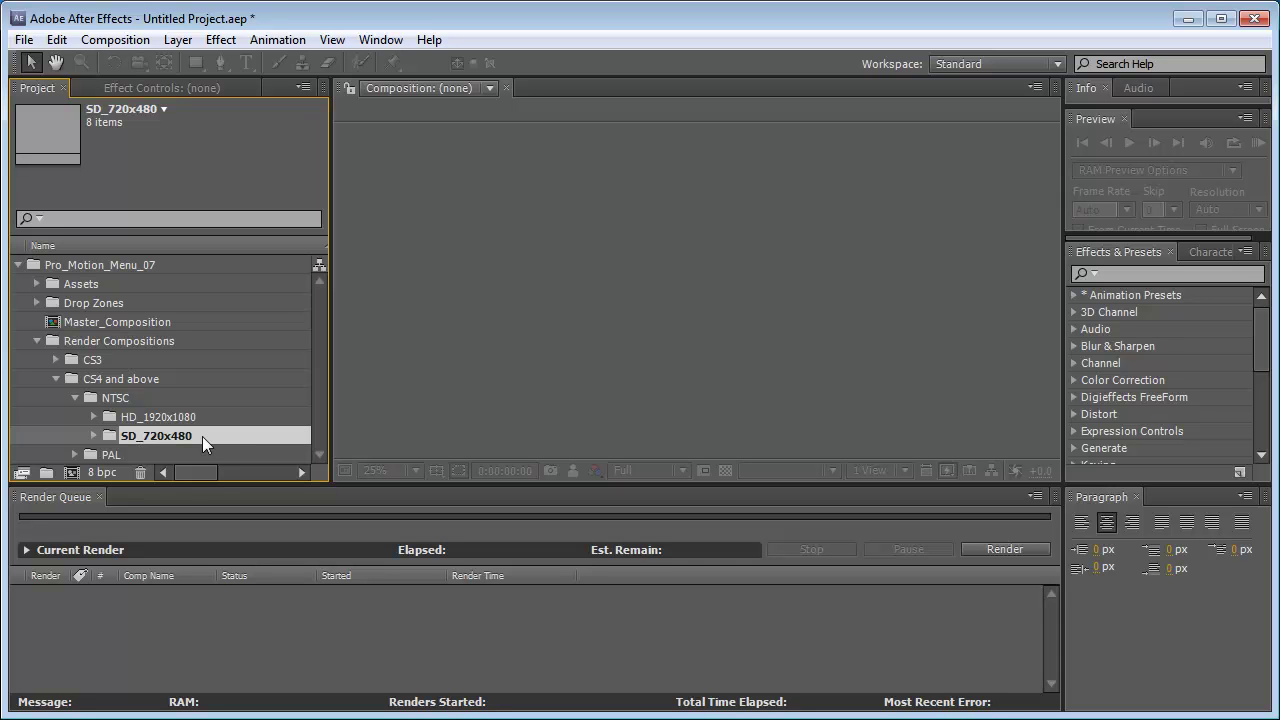
click(233, 418)
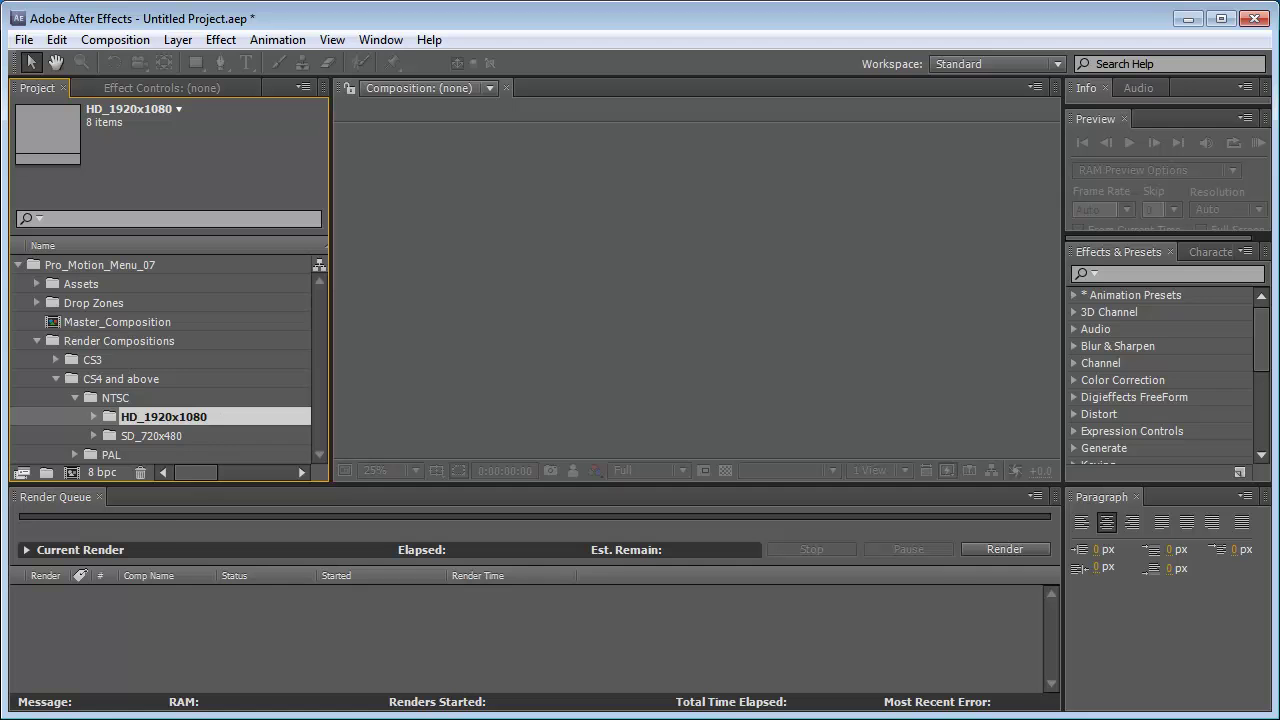
- Switch to the 02-Motion Menu Templates folder in Windows Explorer, locate HD_to_SD.aep, and close the window
key(ctrl+o)
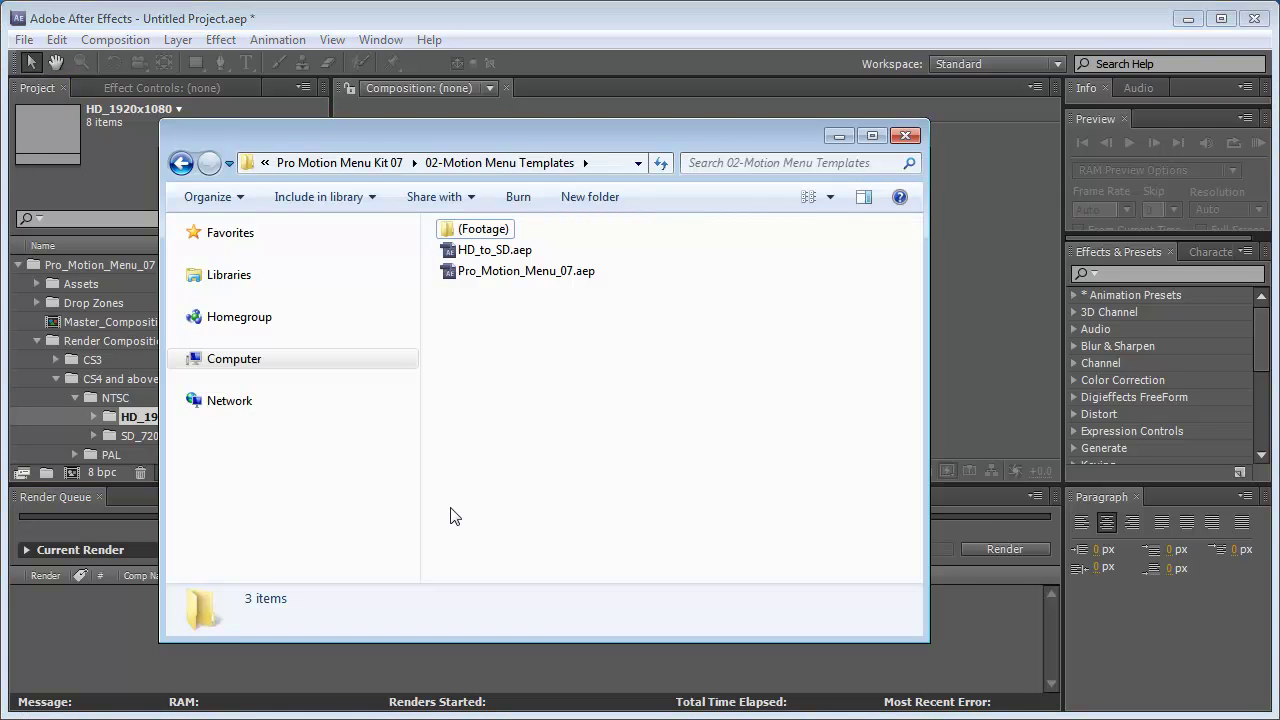
click(500, 252)
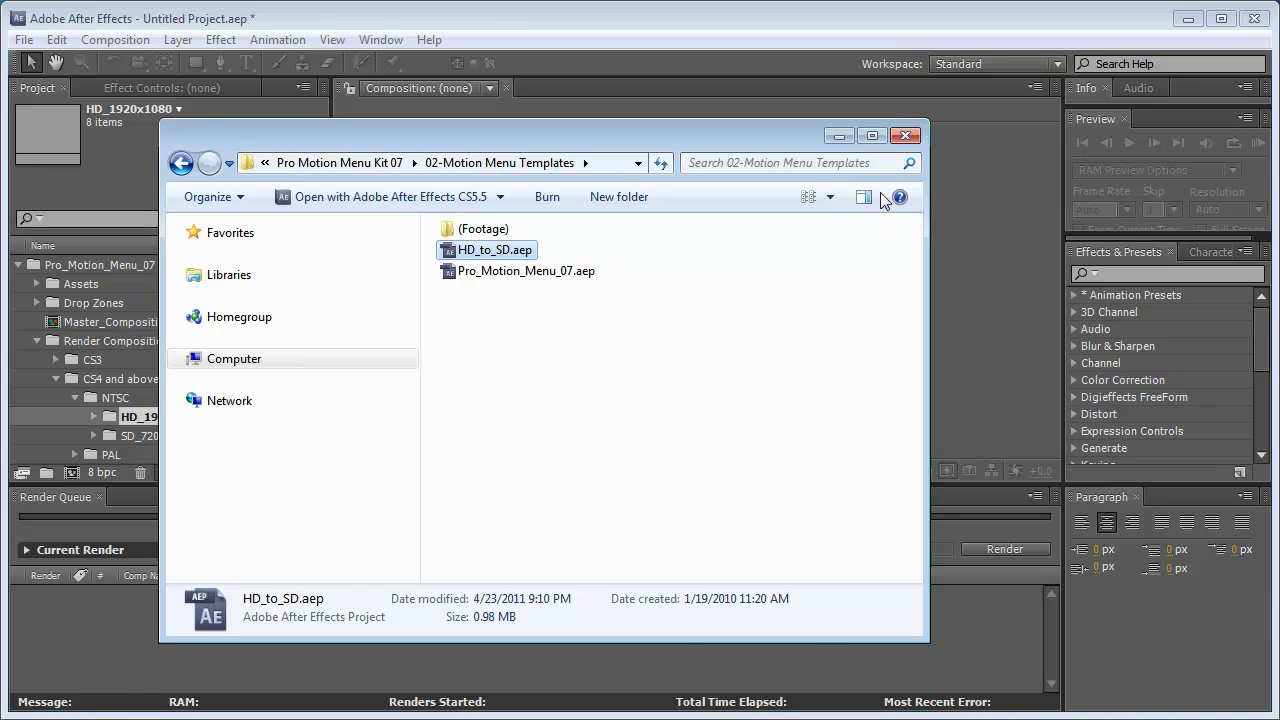
click(905, 136)
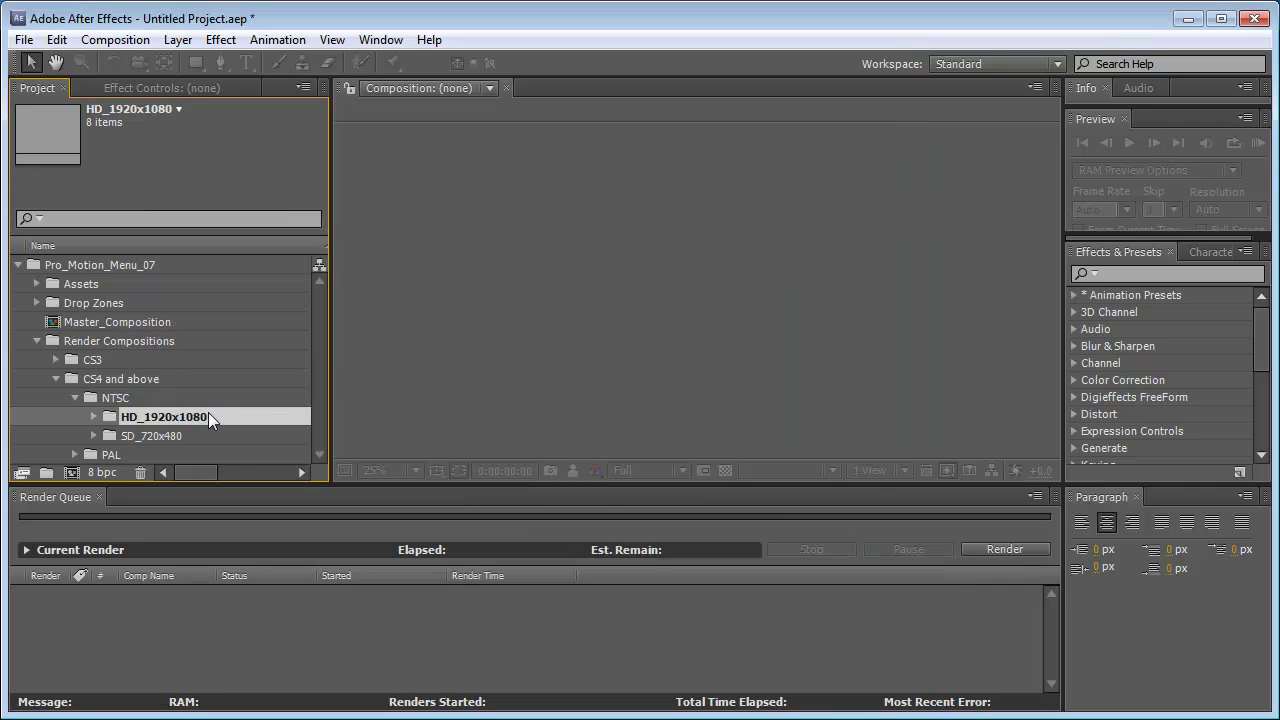
- Expand the HD_1920x1080 folder and examine its compositions one by one, from Main_Menu_with_Intro_HD to T_Special_to_Main_HD
click(94, 415)
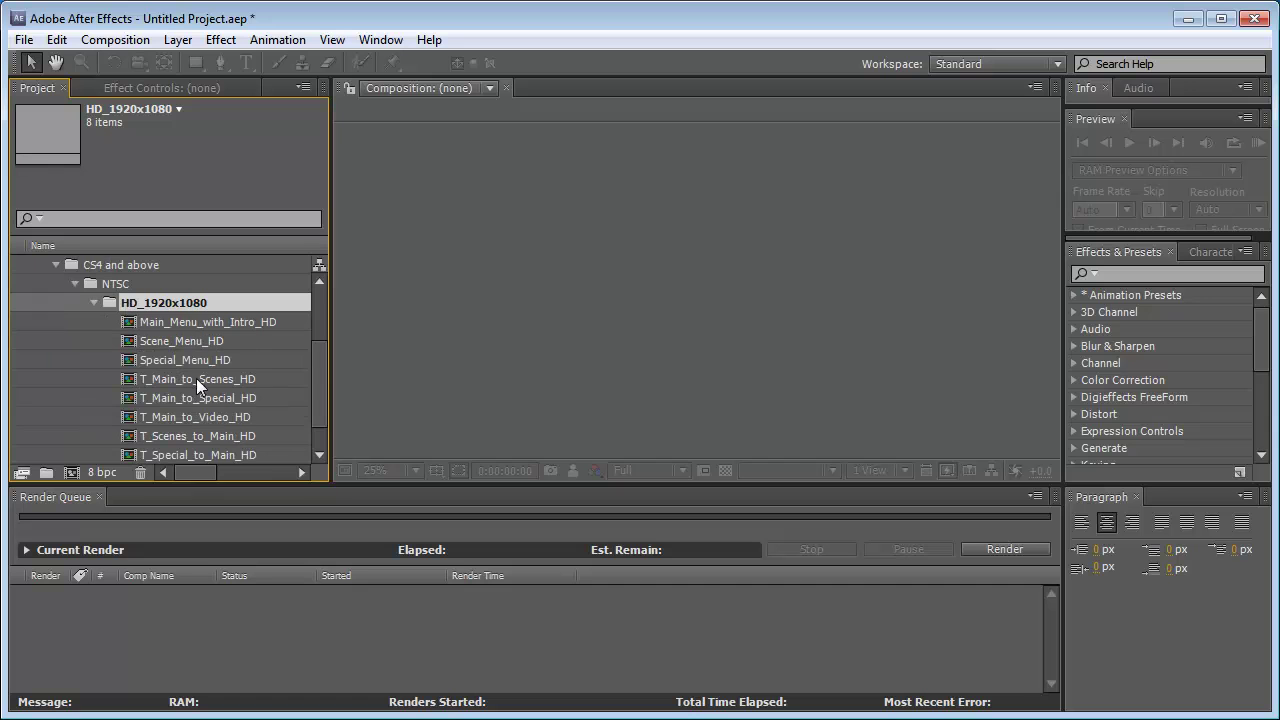
drag(317, 352, 318, 364)
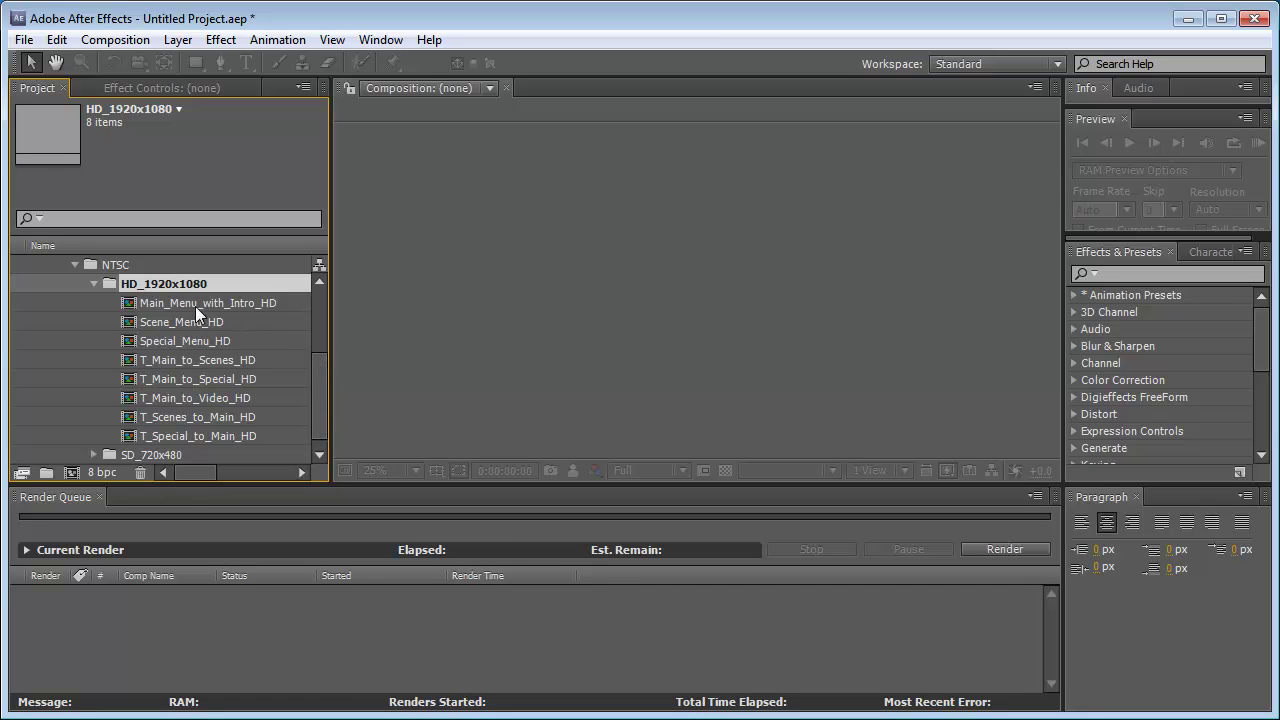
click(236, 301)
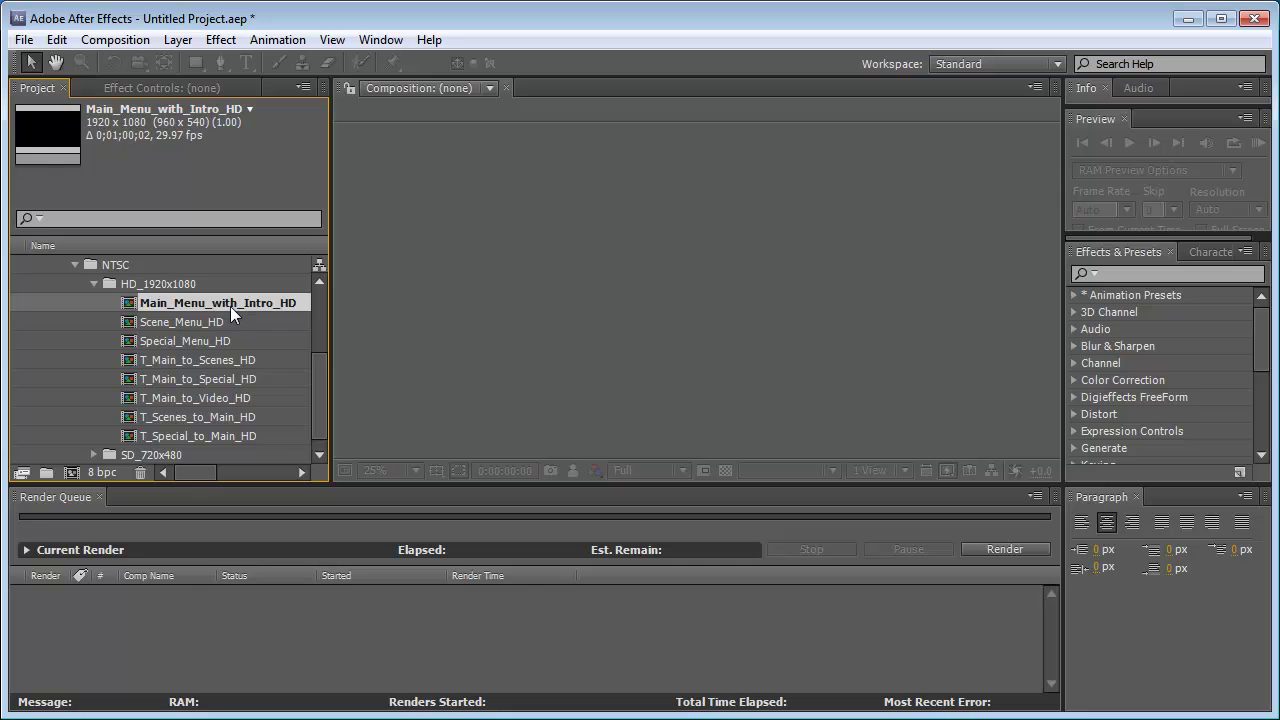
click(183, 323)
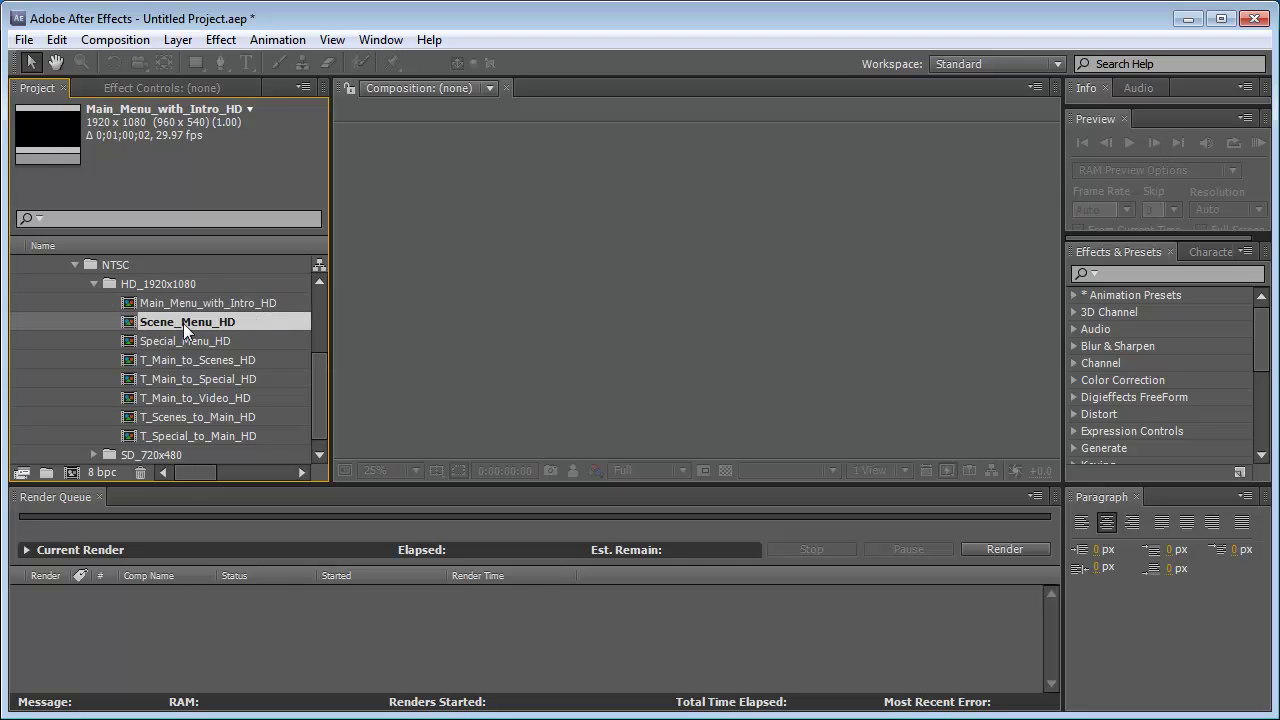
click(197, 340)
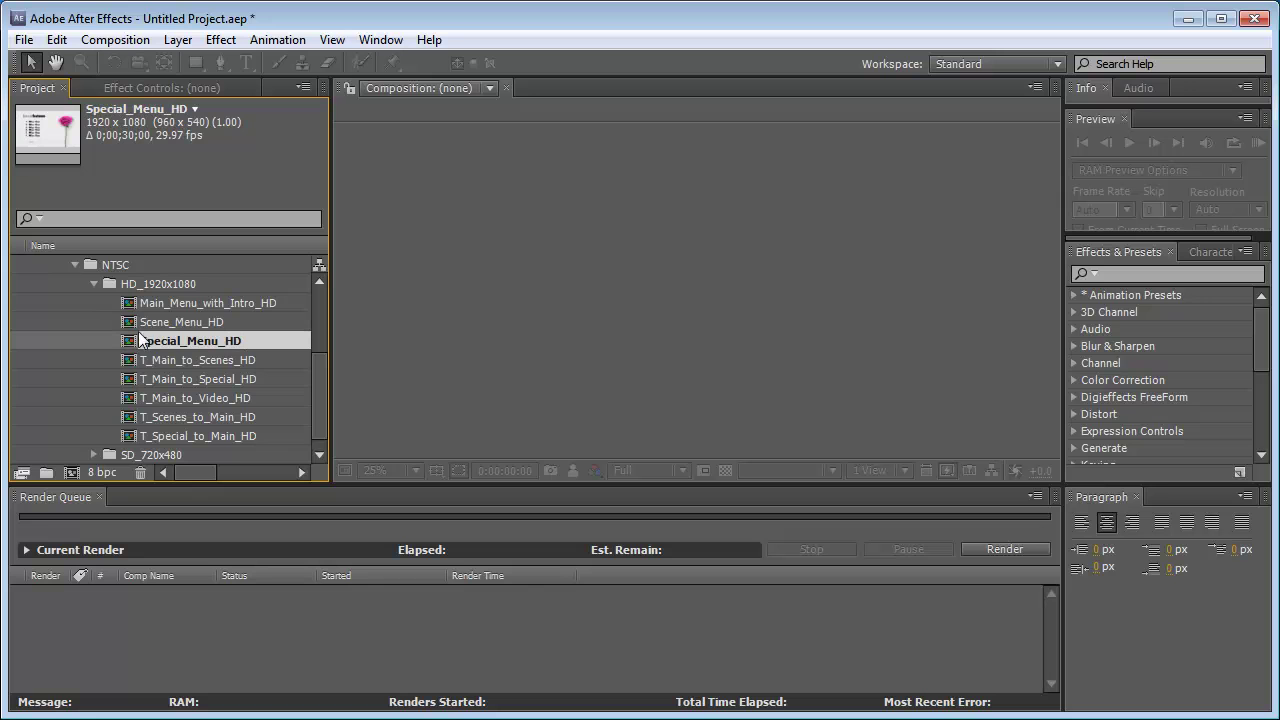
click(133, 362)
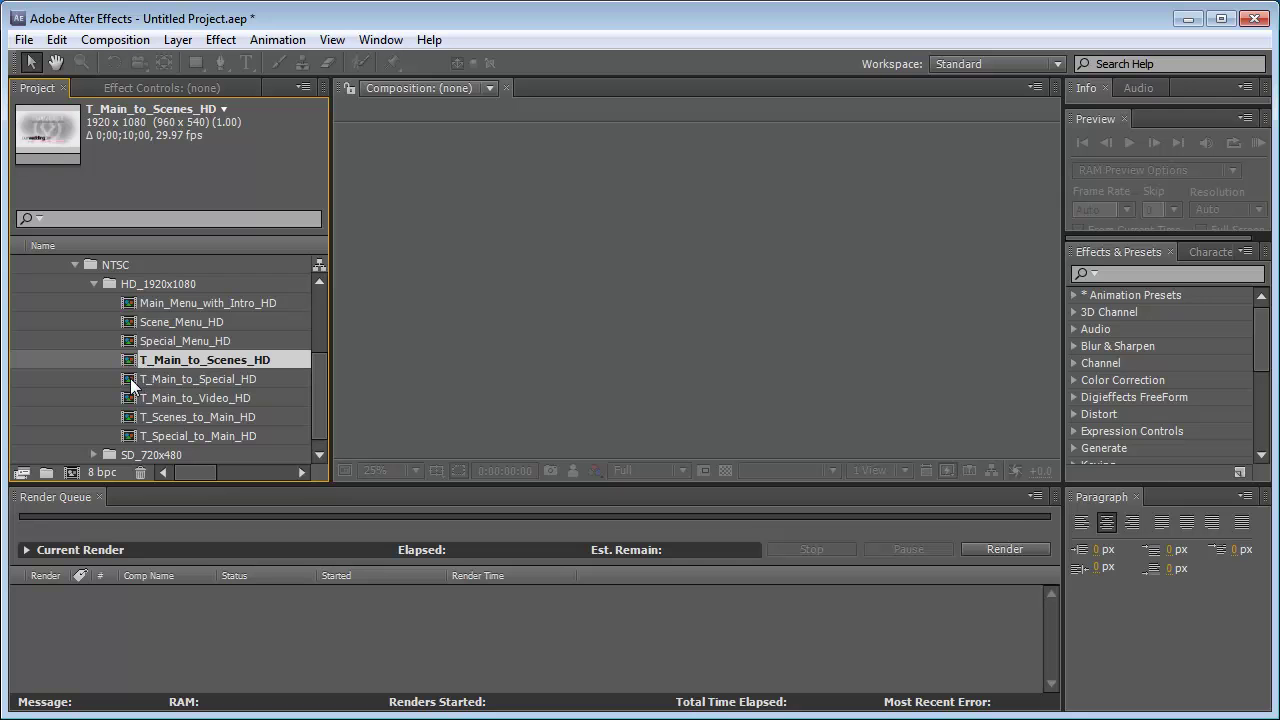
click(130, 378)
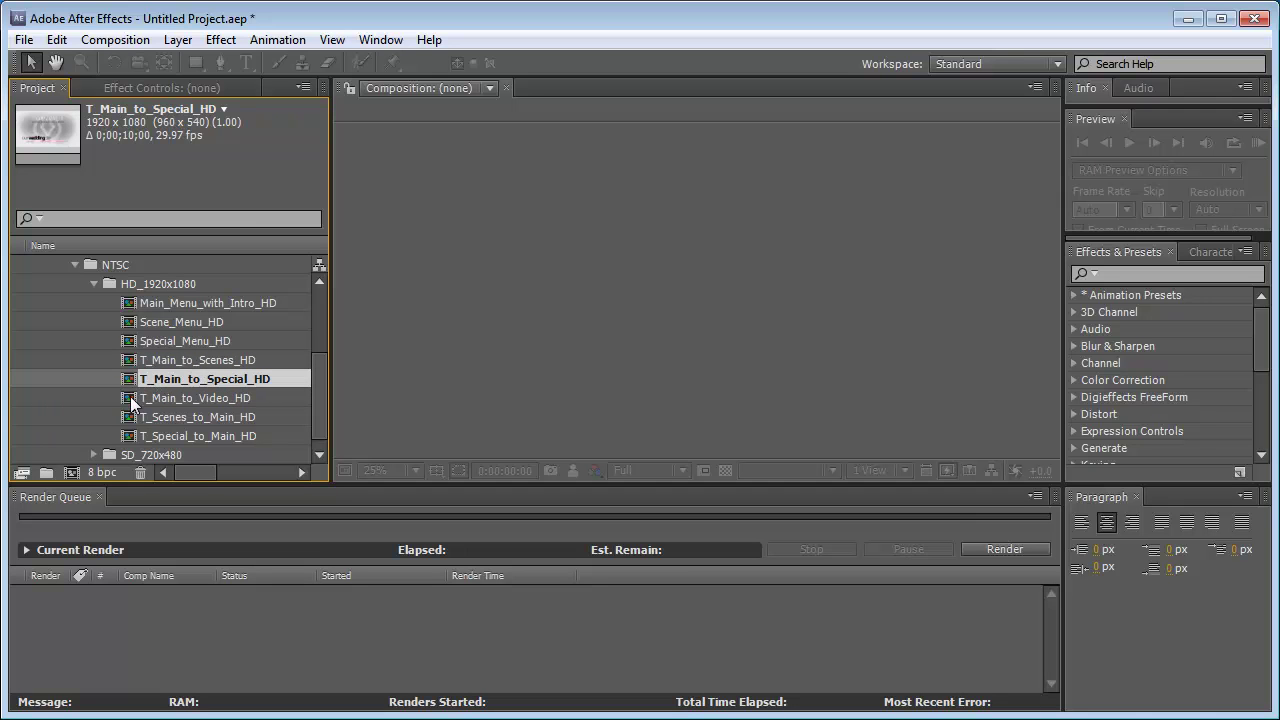
click(130, 396)
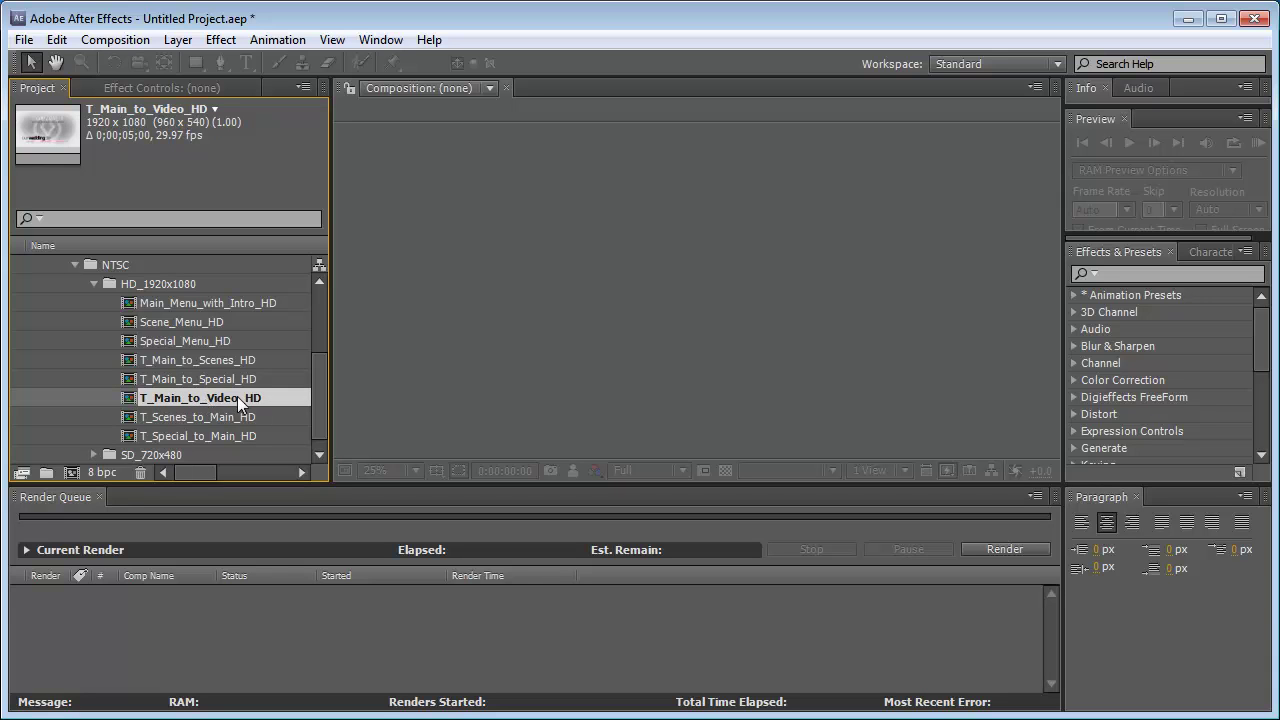
click(135, 417)
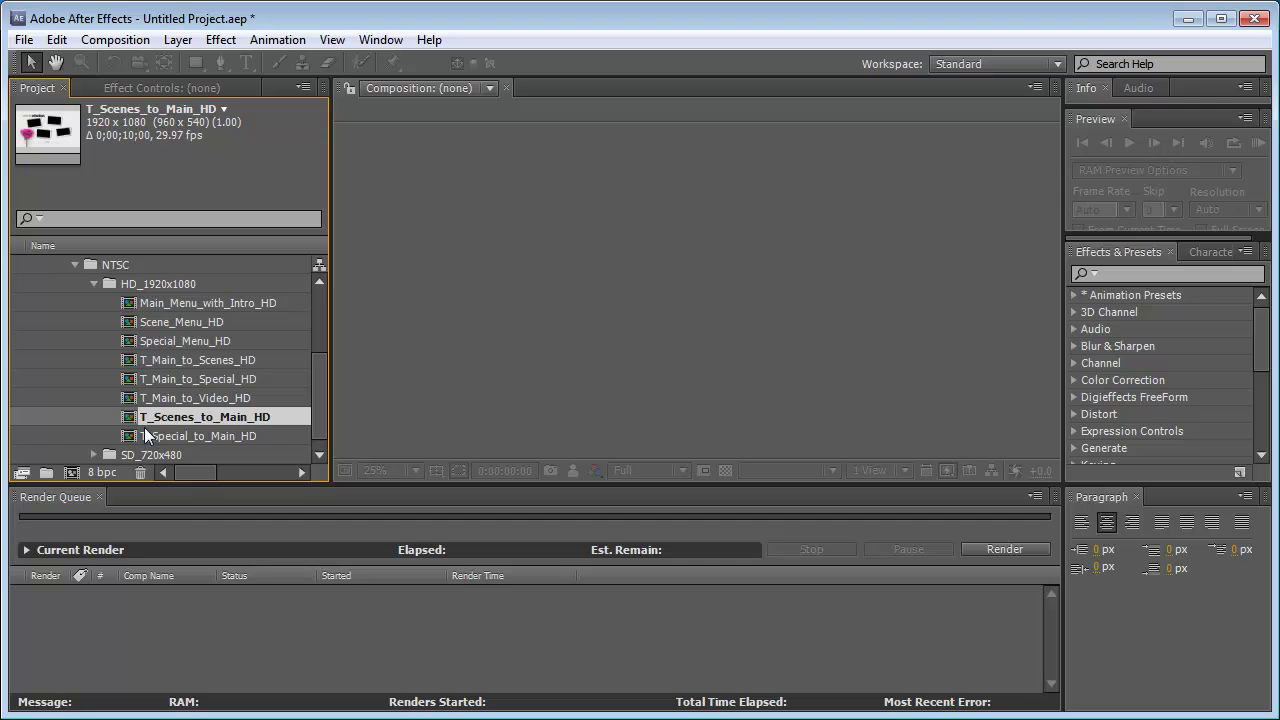
click(137, 435)
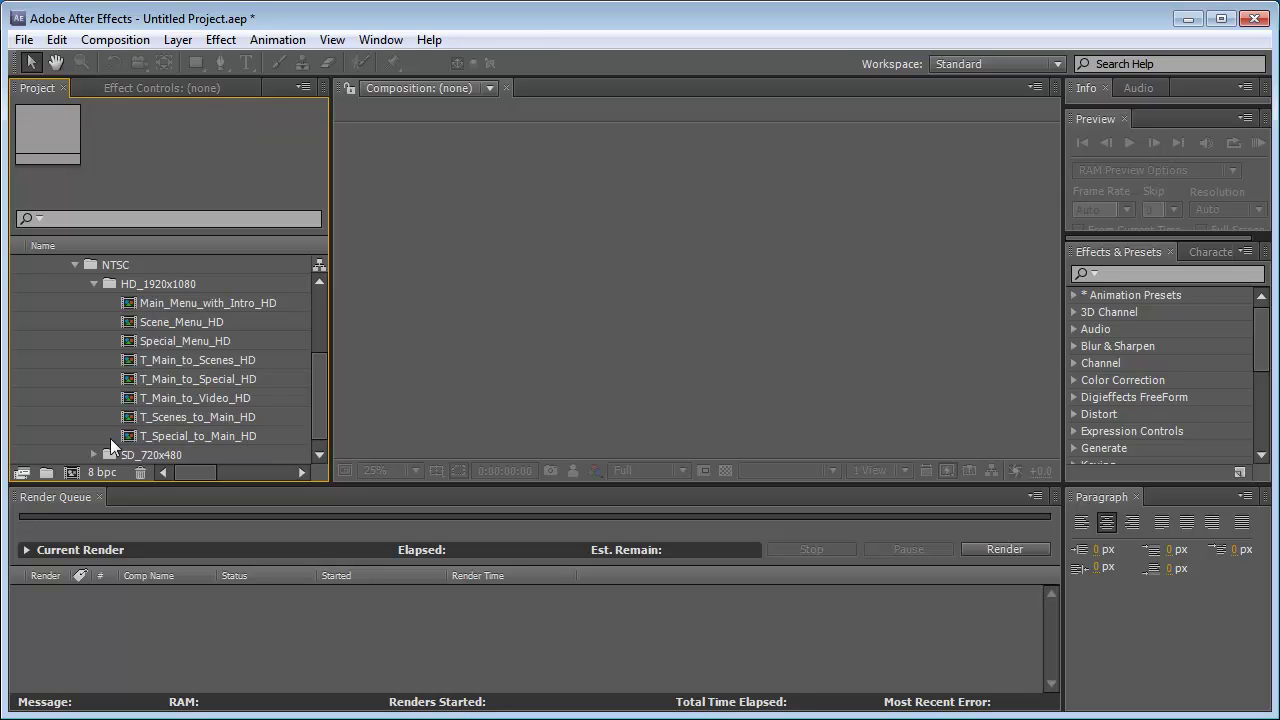
- Add the Main_Menu_with_Intro_HD composition to the render queue
click(128, 300)
drag(128, 300, 115, 606)
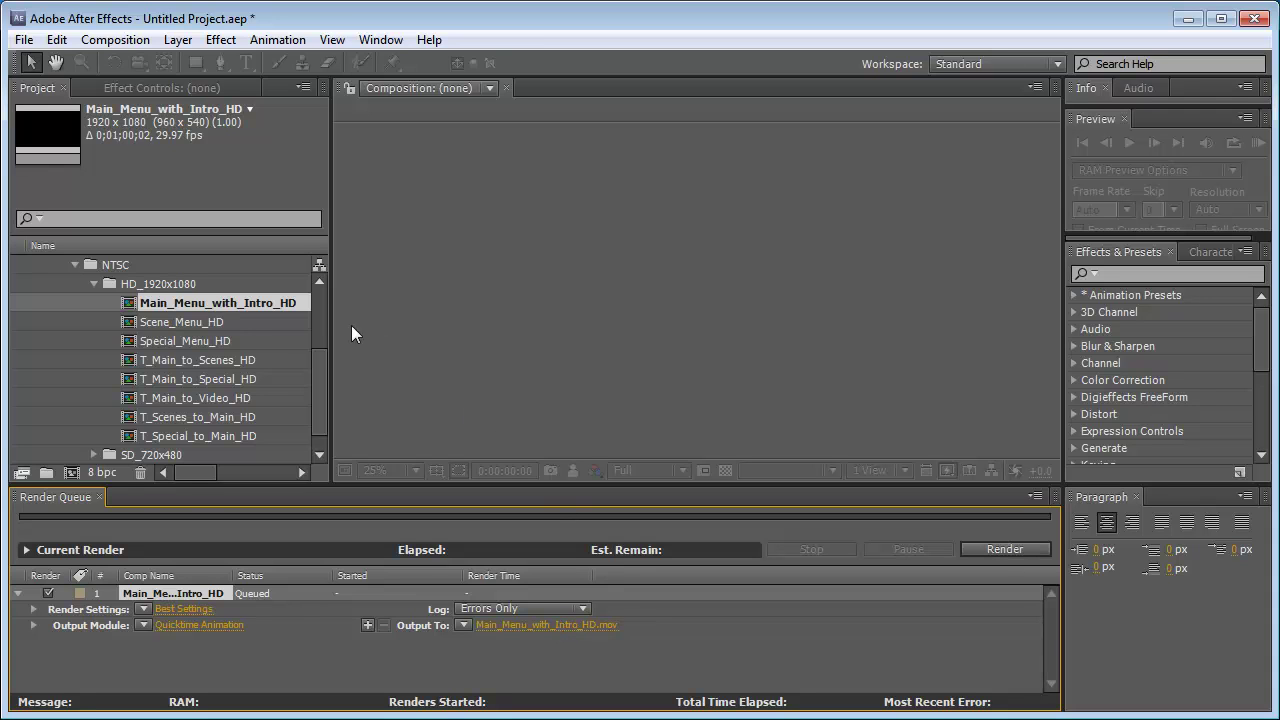
- Start a new output module template for the queued composition and name it Quicktime Animation 2
click(143, 625)
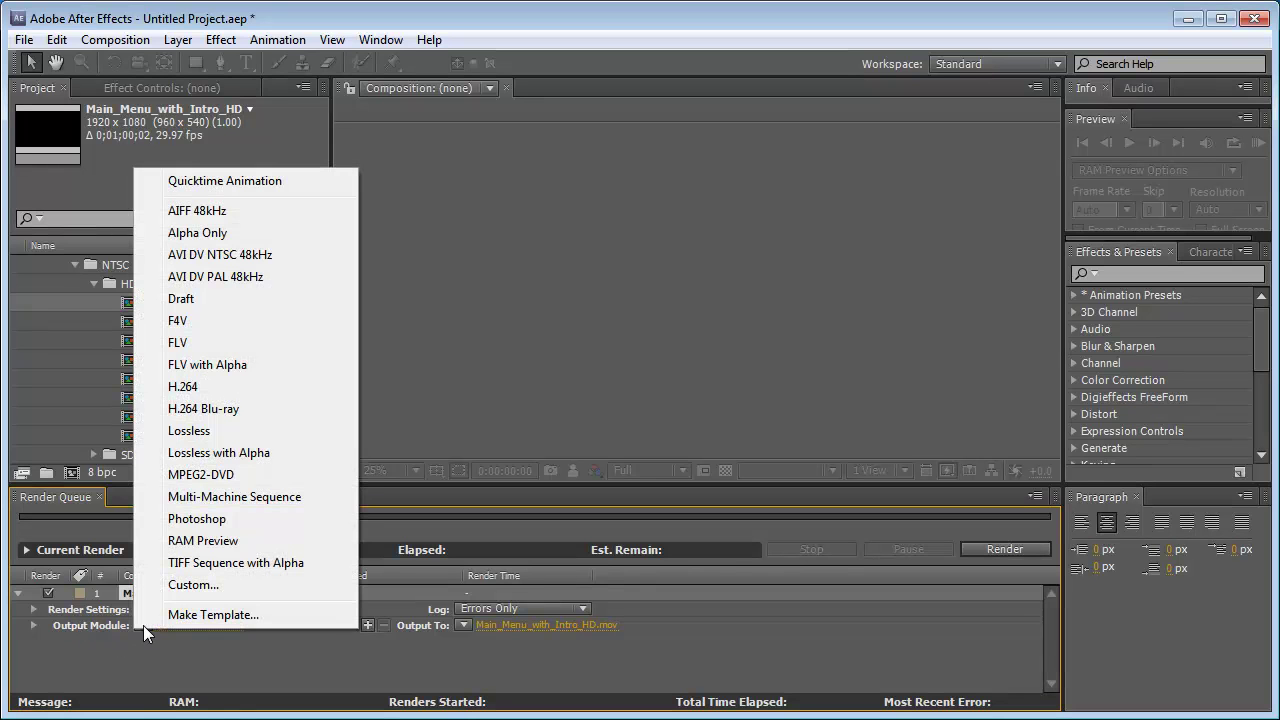
click(235, 615)
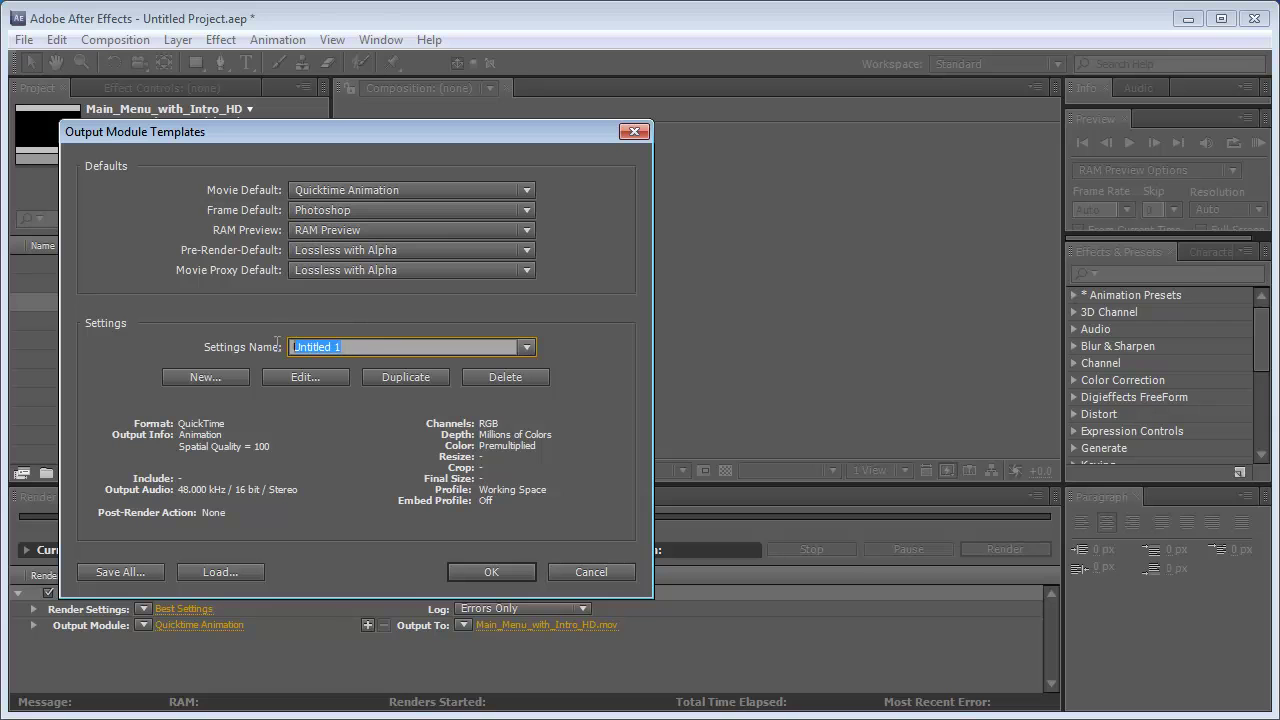
text(Quicktime Animation 2)
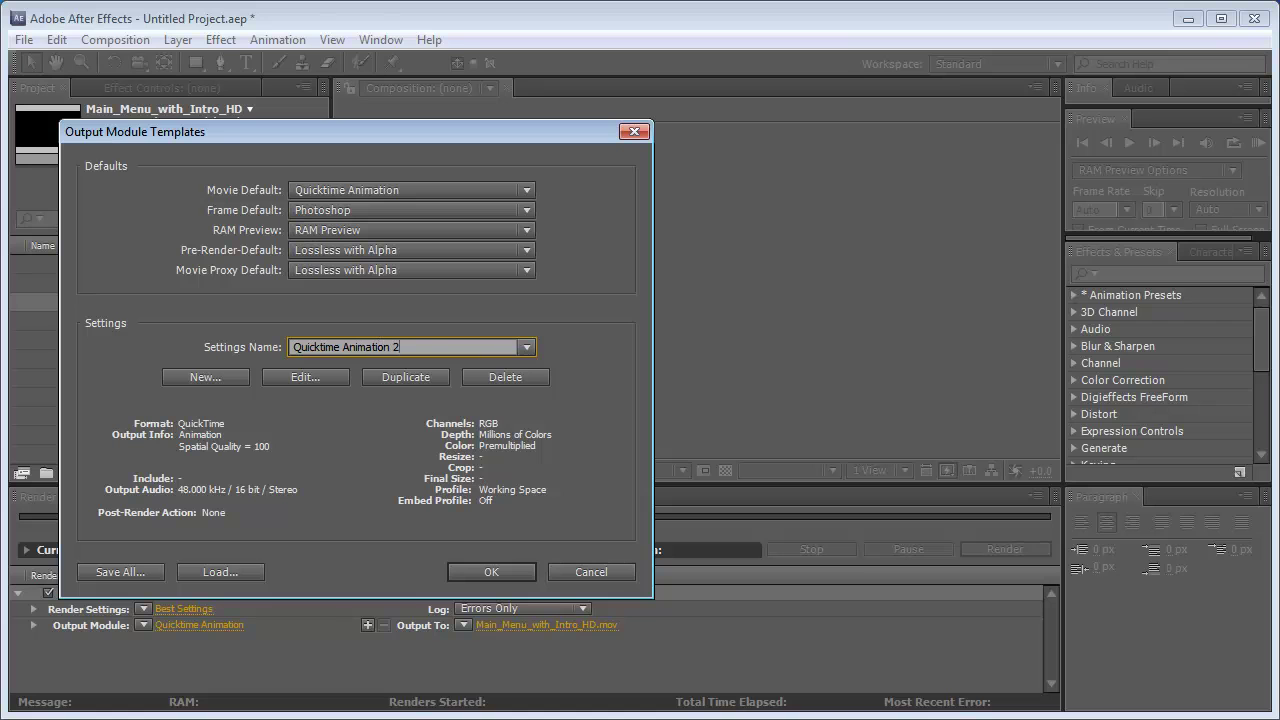
- Edit the Quicktime Animation 2 template, choosing the QuickTime format, RGB channels and Millions of Colors depth
click(305, 378)
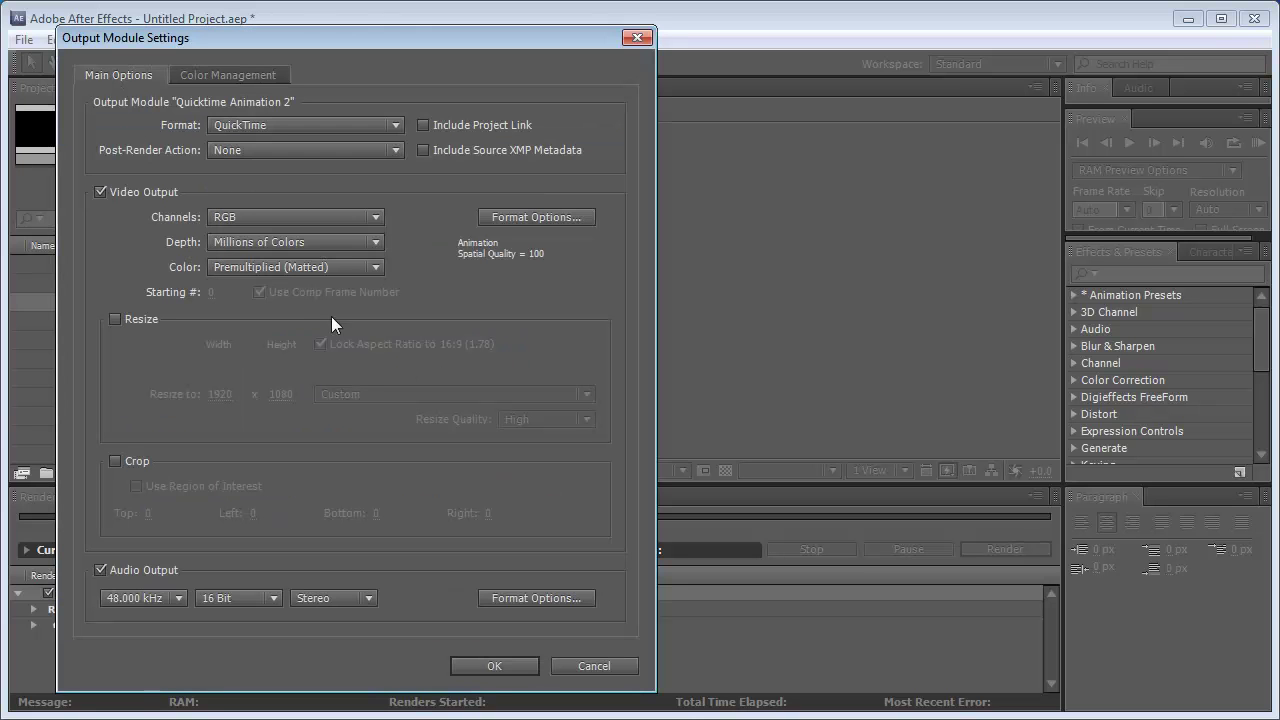
click(396, 126)
click(285, 546)
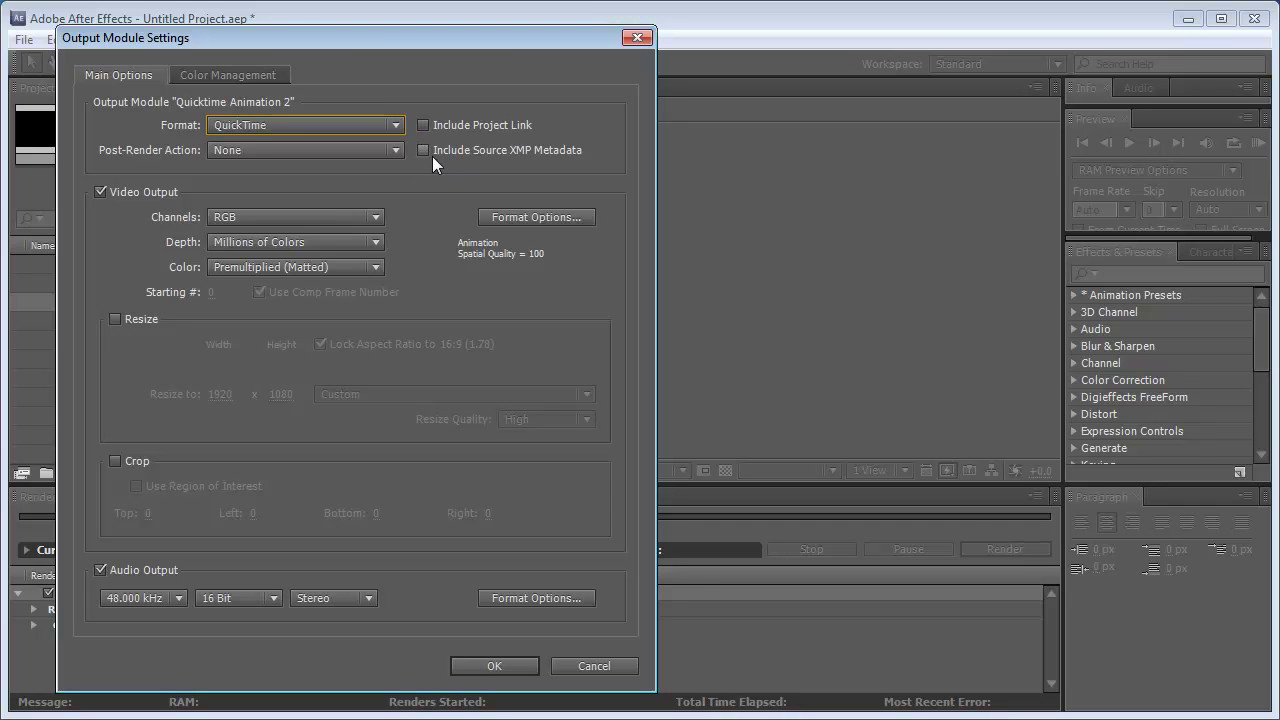
click(374, 220)
click(360, 240)
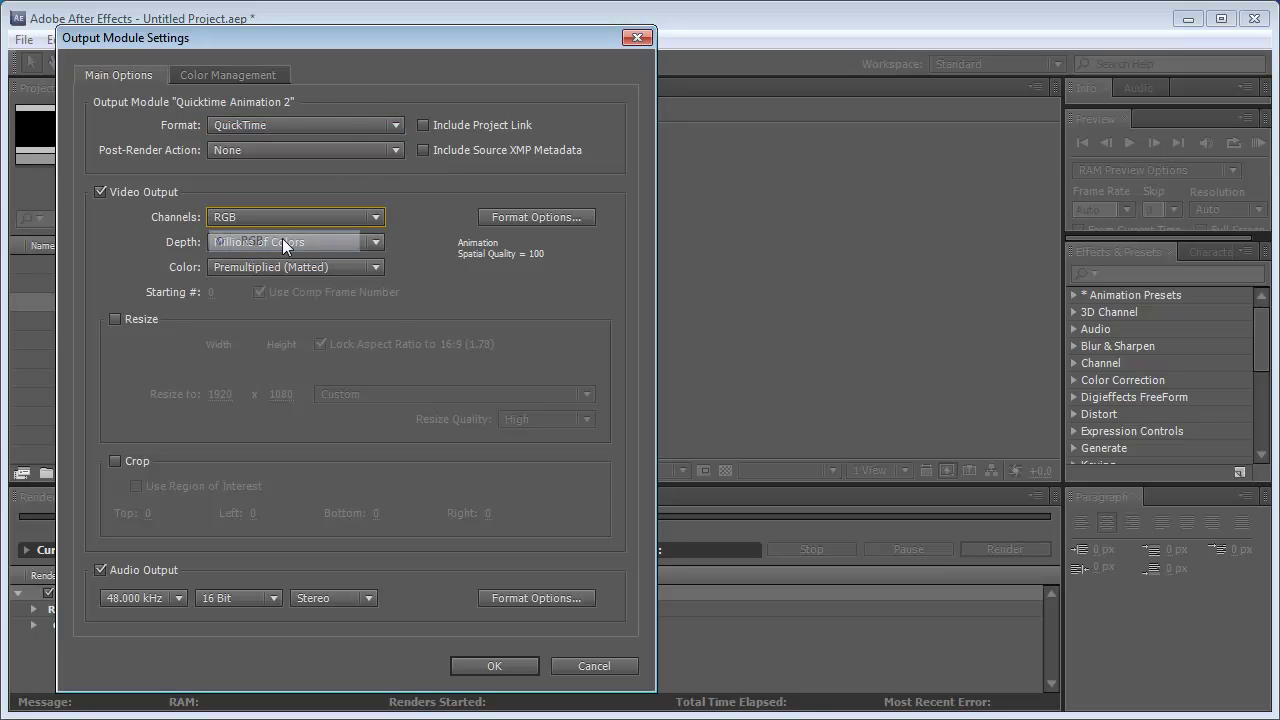
click(372, 240)
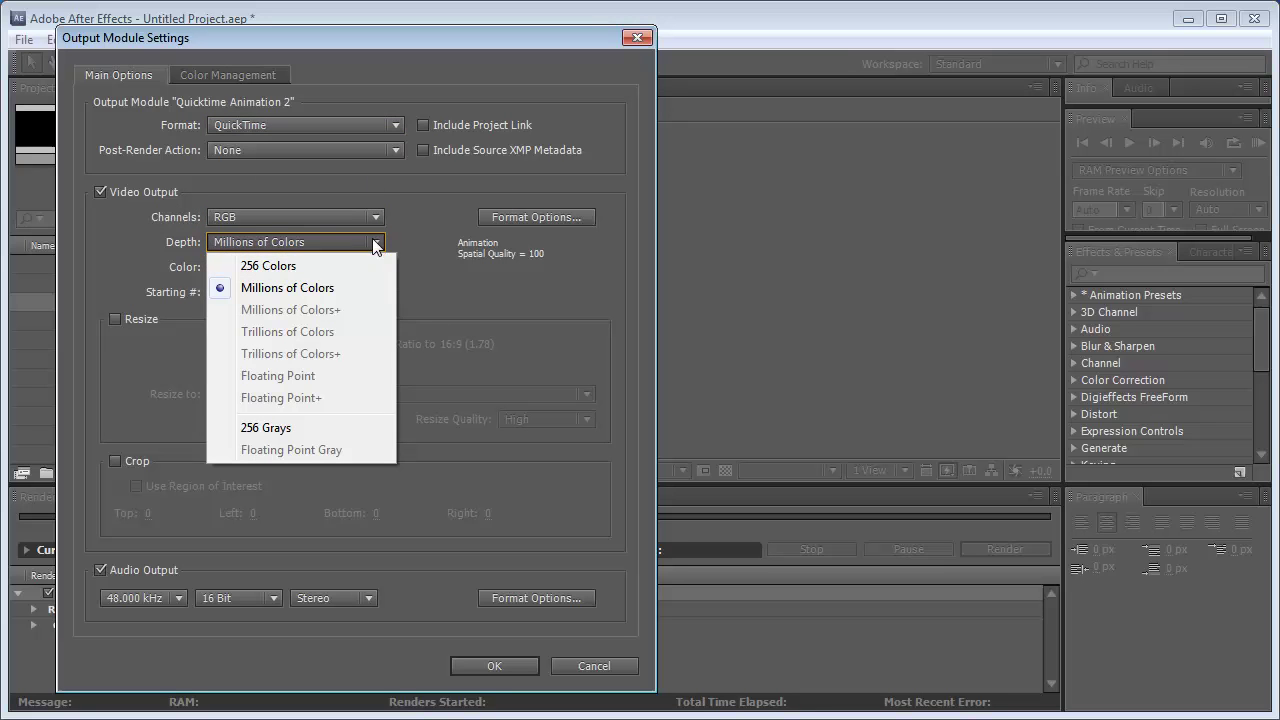
click(316, 287)
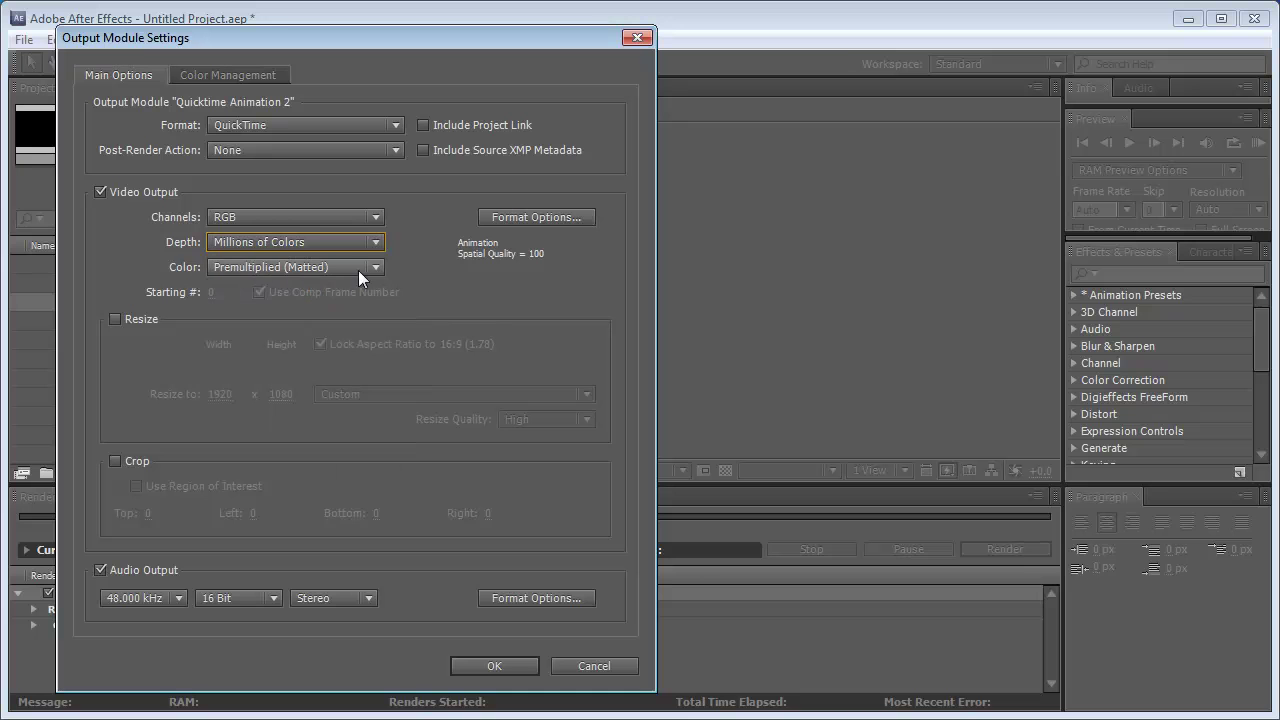
- Keep the template's color at Premultiplied (Matted) and choose Animation as the QuickTime video codec
click(375, 267)
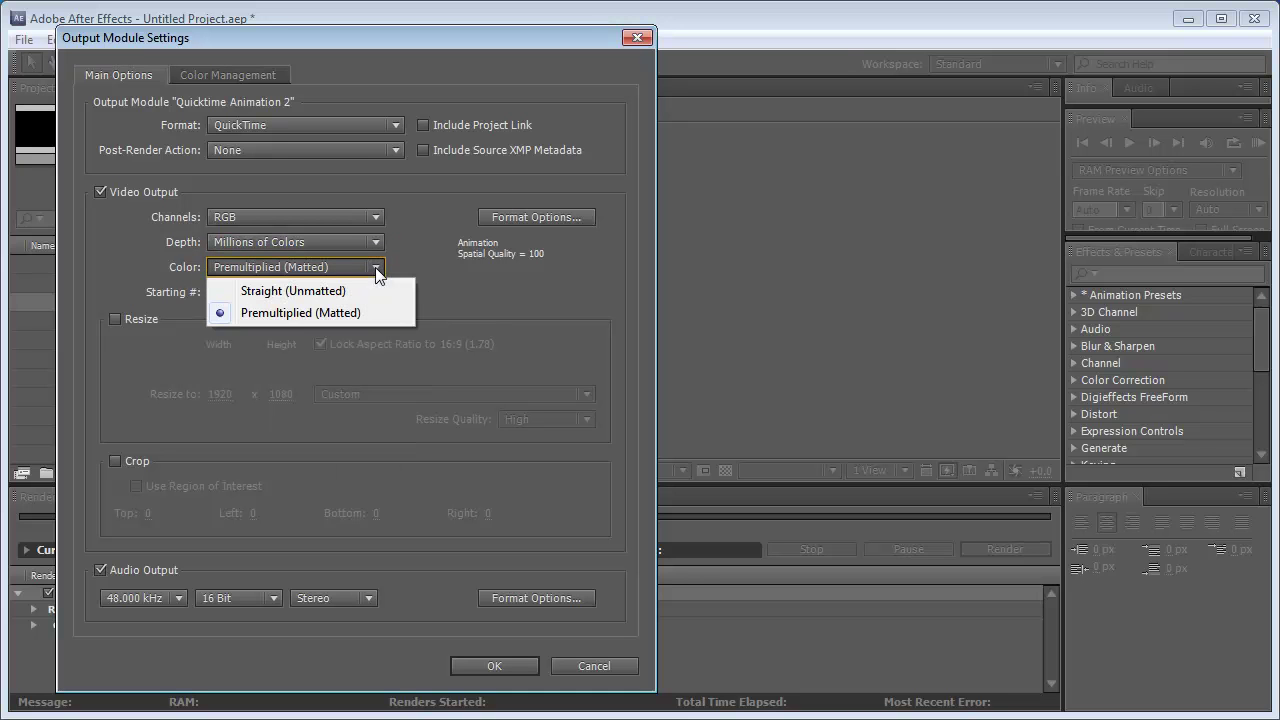
click(292, 318)
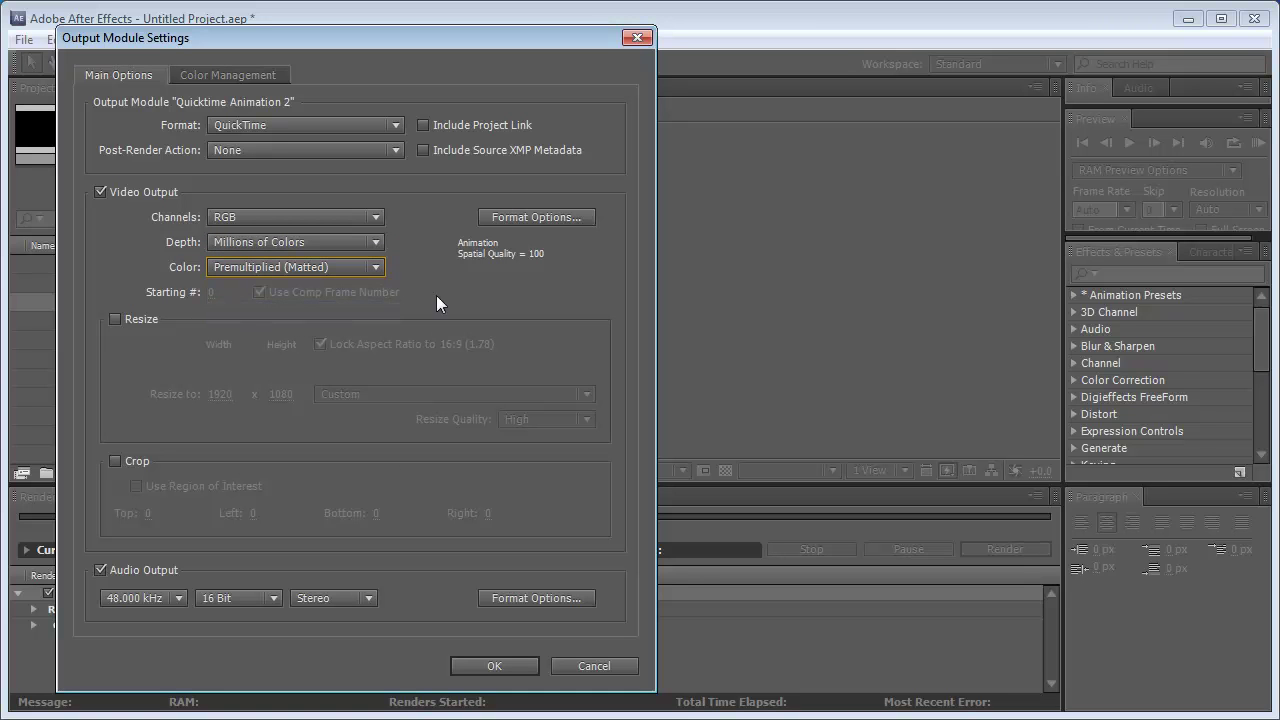
click(572, 221)
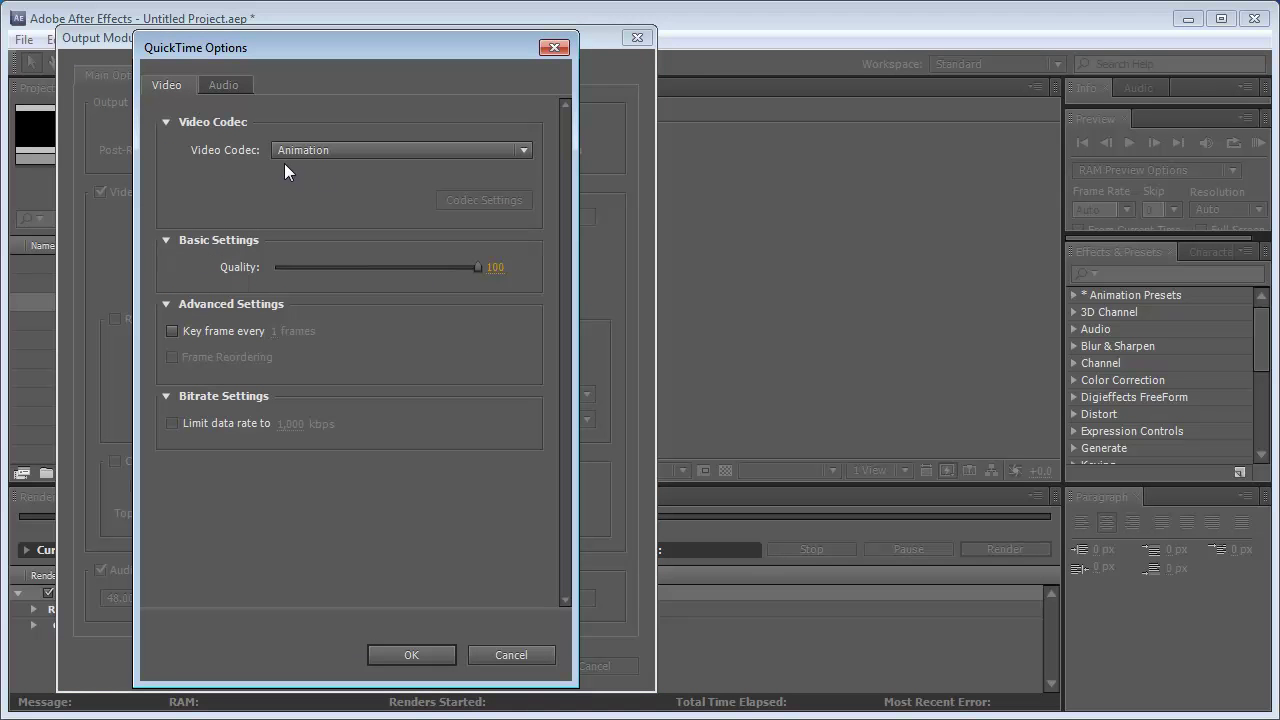
click(522, 155)
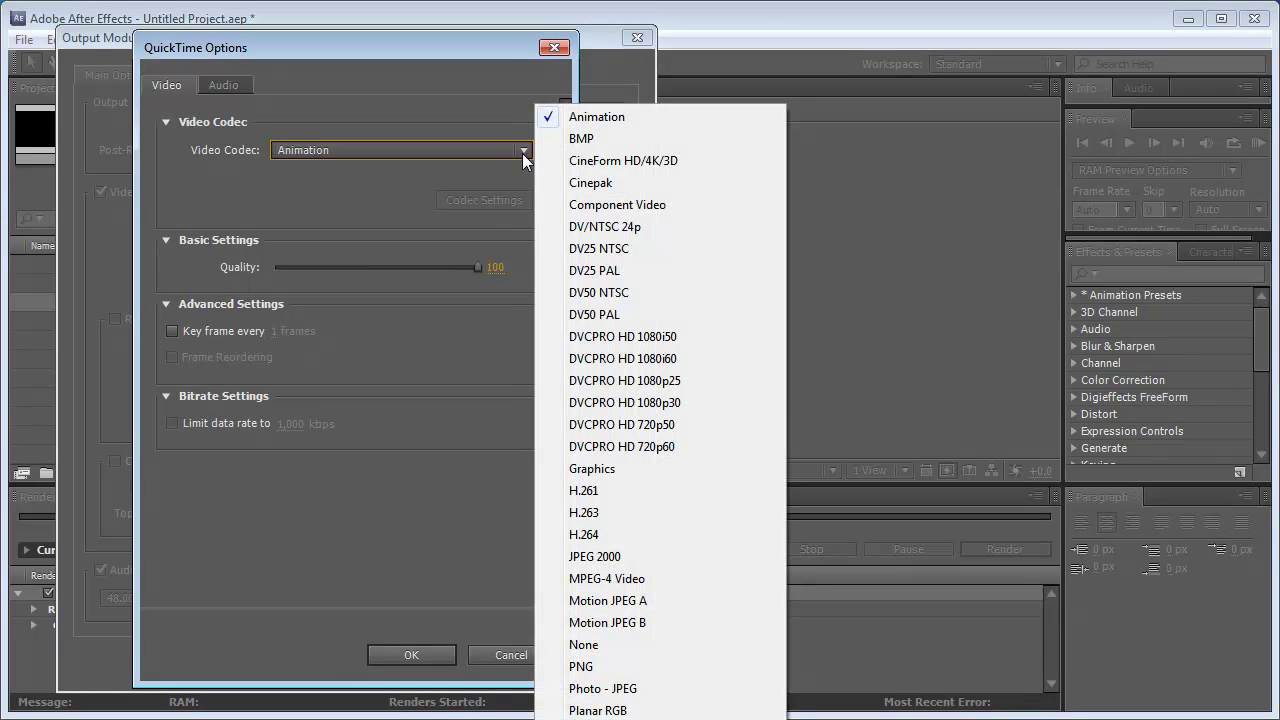
click(590, 117)
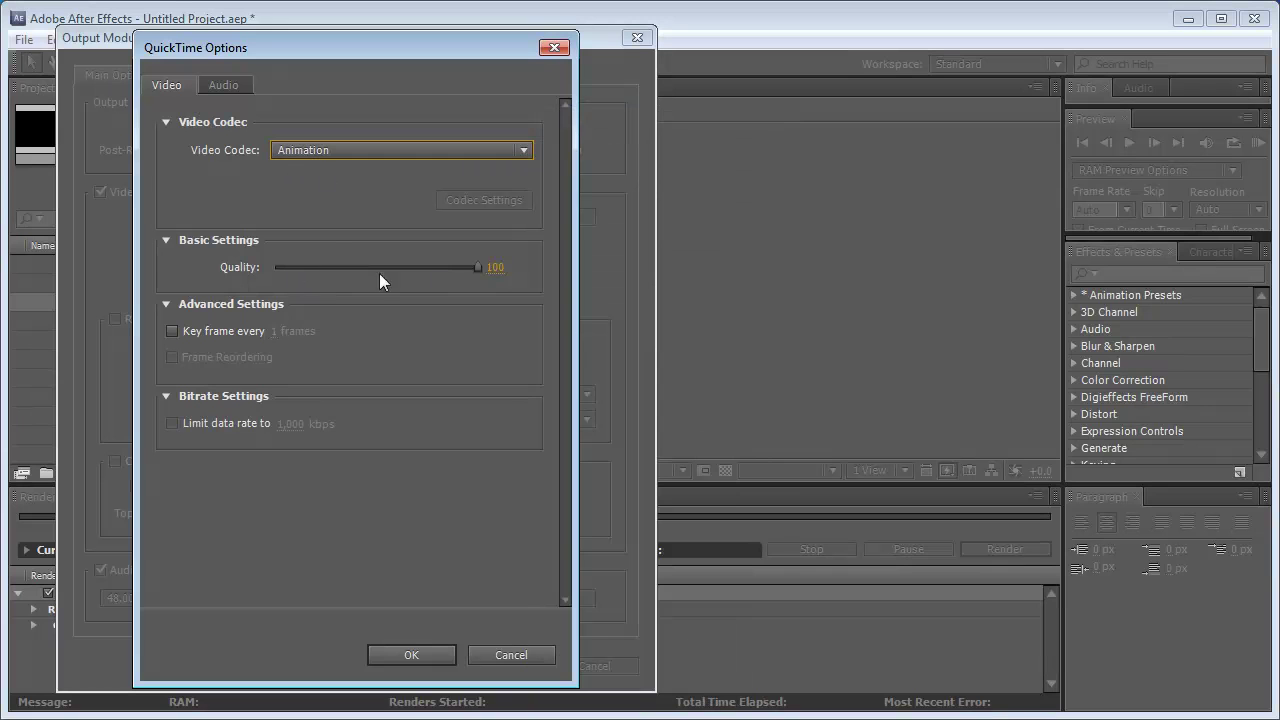
click(414, 648)
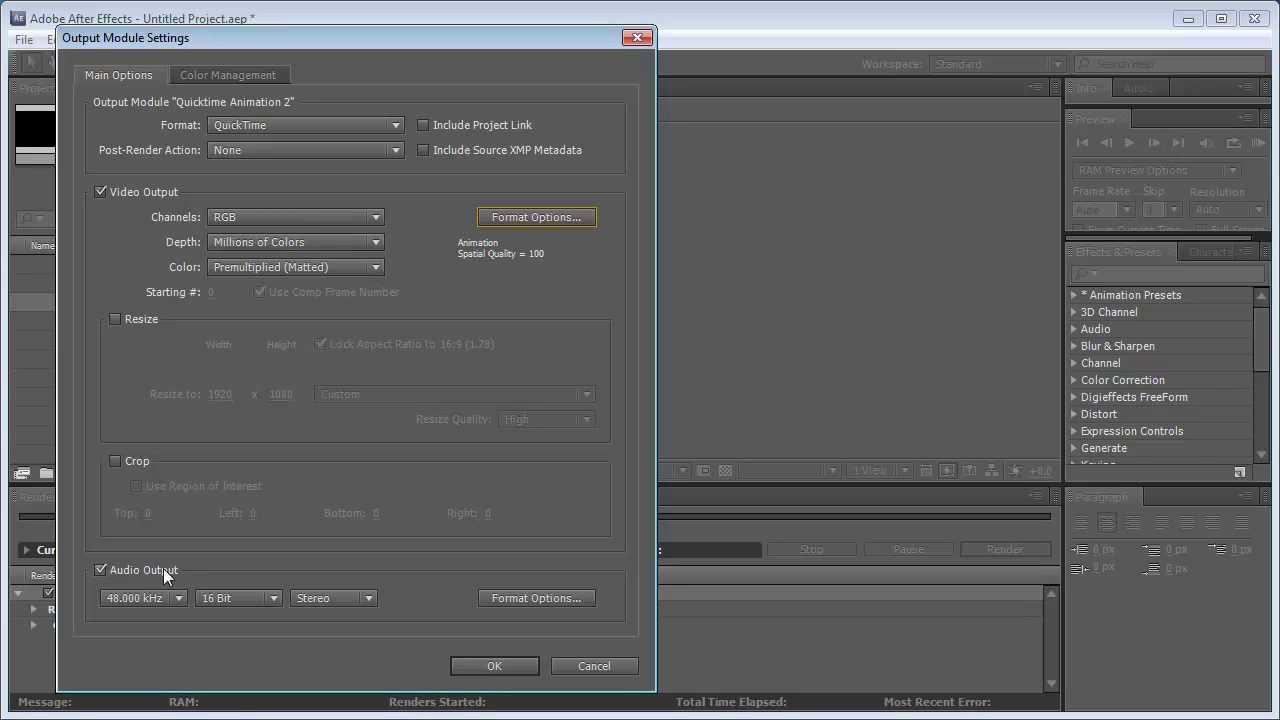
- Keep the template's audio output at 48.000 kHz and accept the output module settings
click(181, 597)
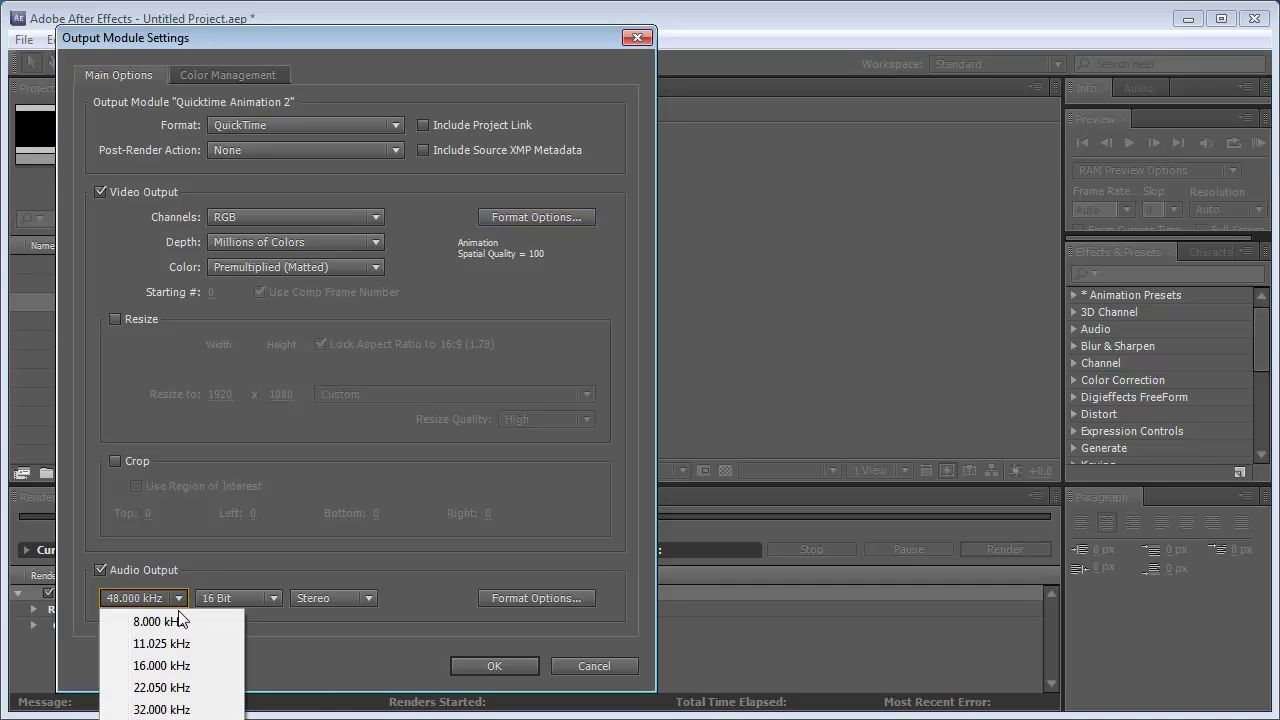
click(184, 590)
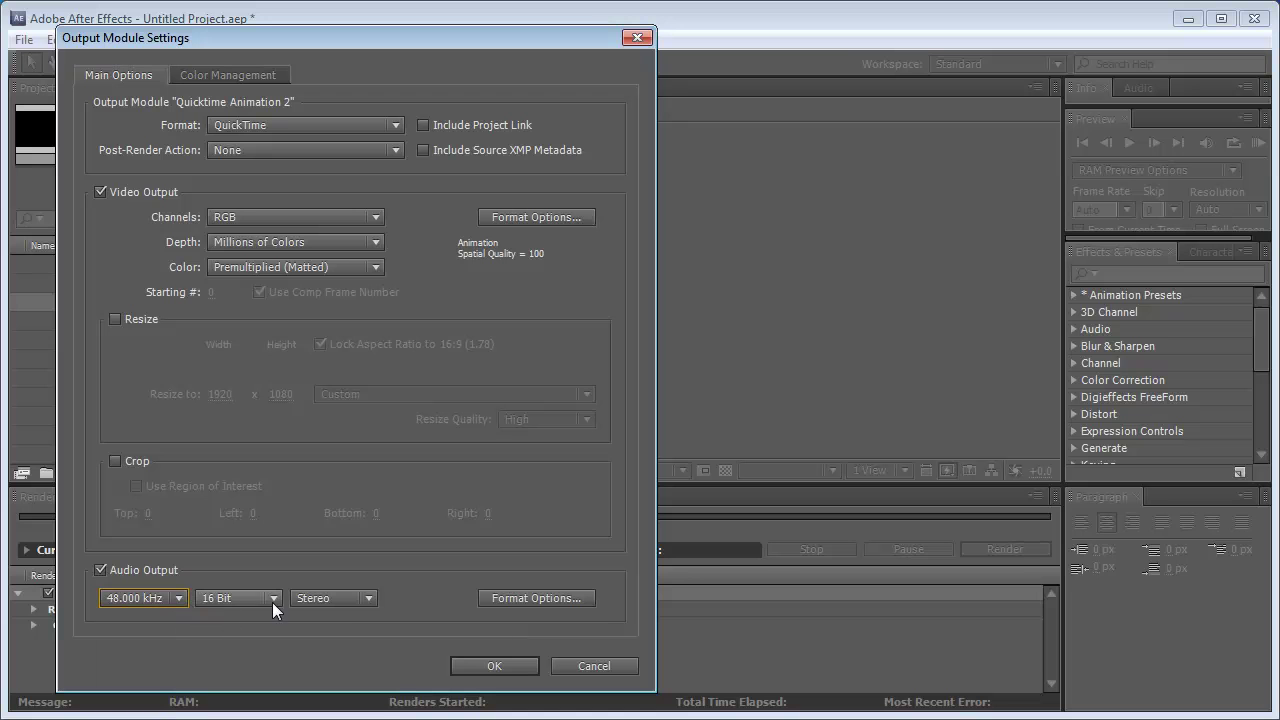
click(495, 665)
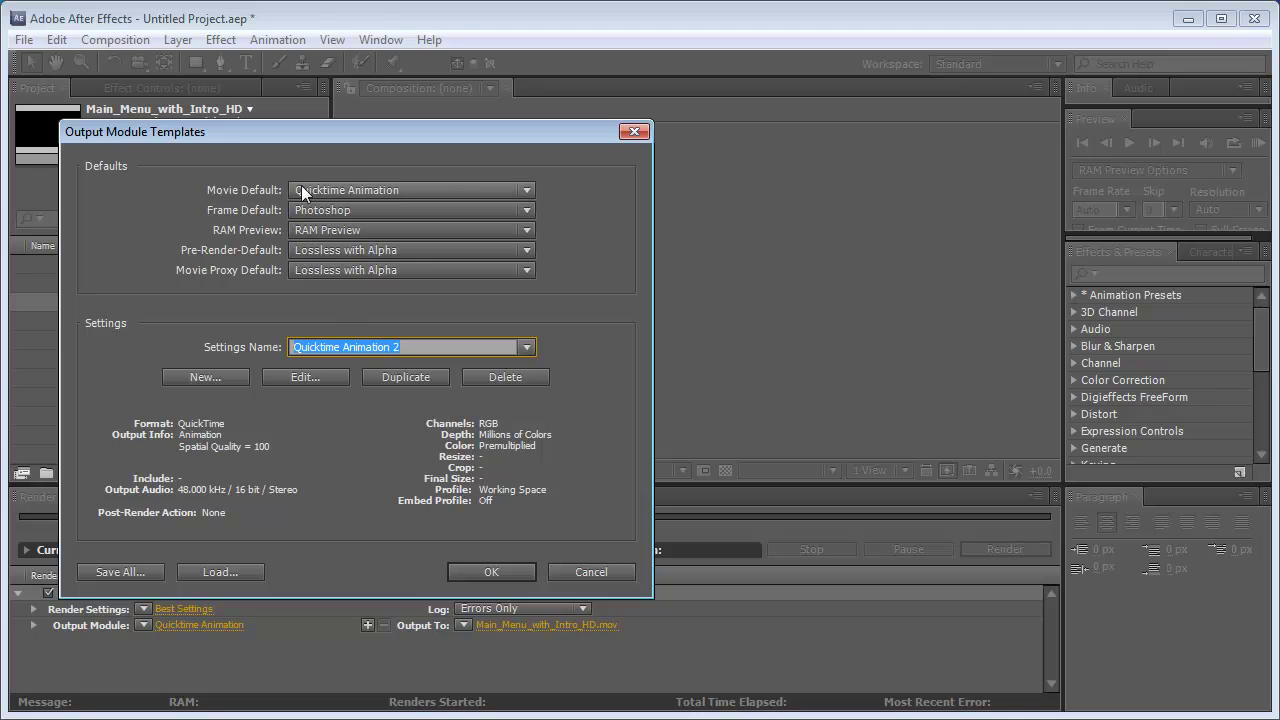
- Keep Quicktime Animation as the movie default, and assign that output module to the queued Main_Menu_with_Intro_HD composition
click(526, 191)
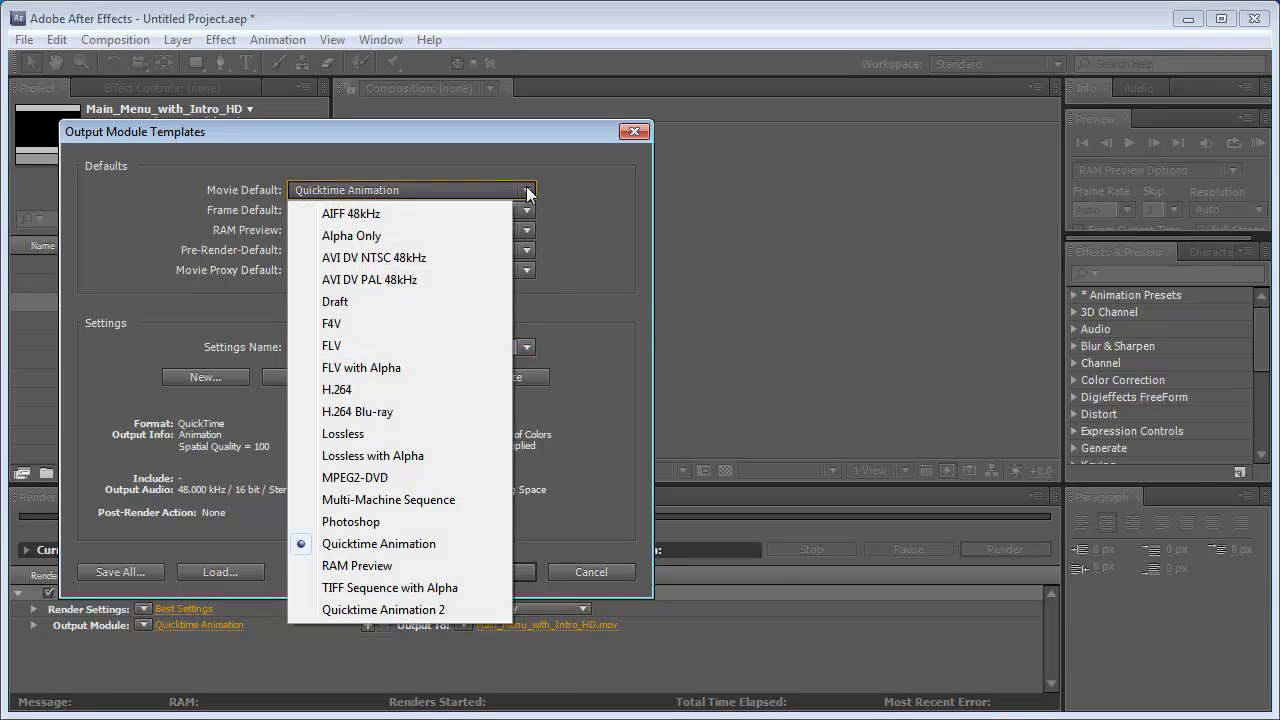
click(527, 191)
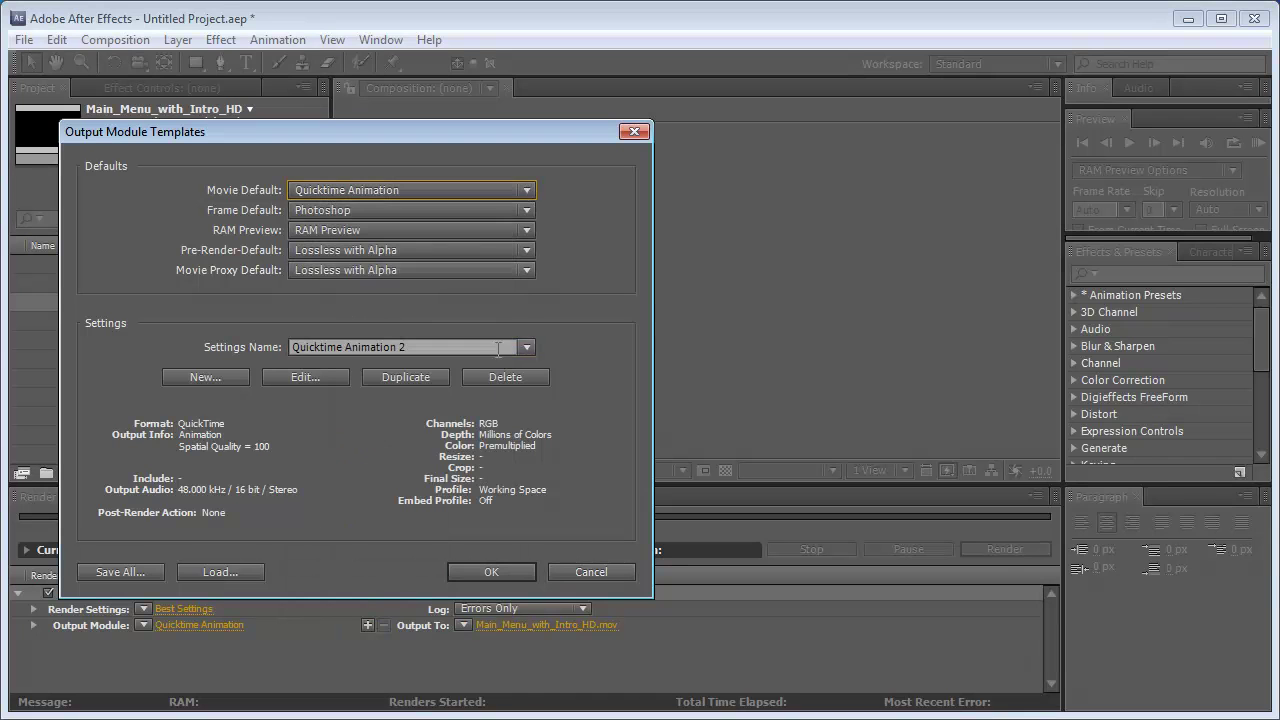
click(489, 572)
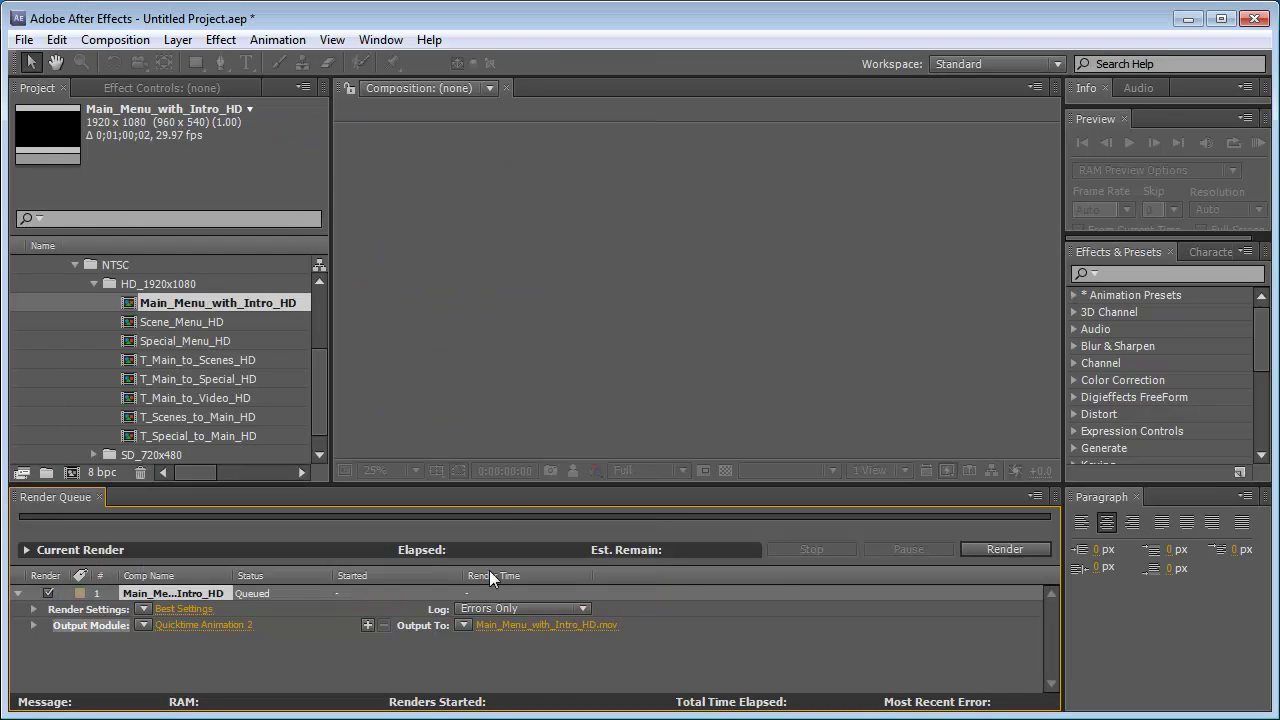
click(143, 625)
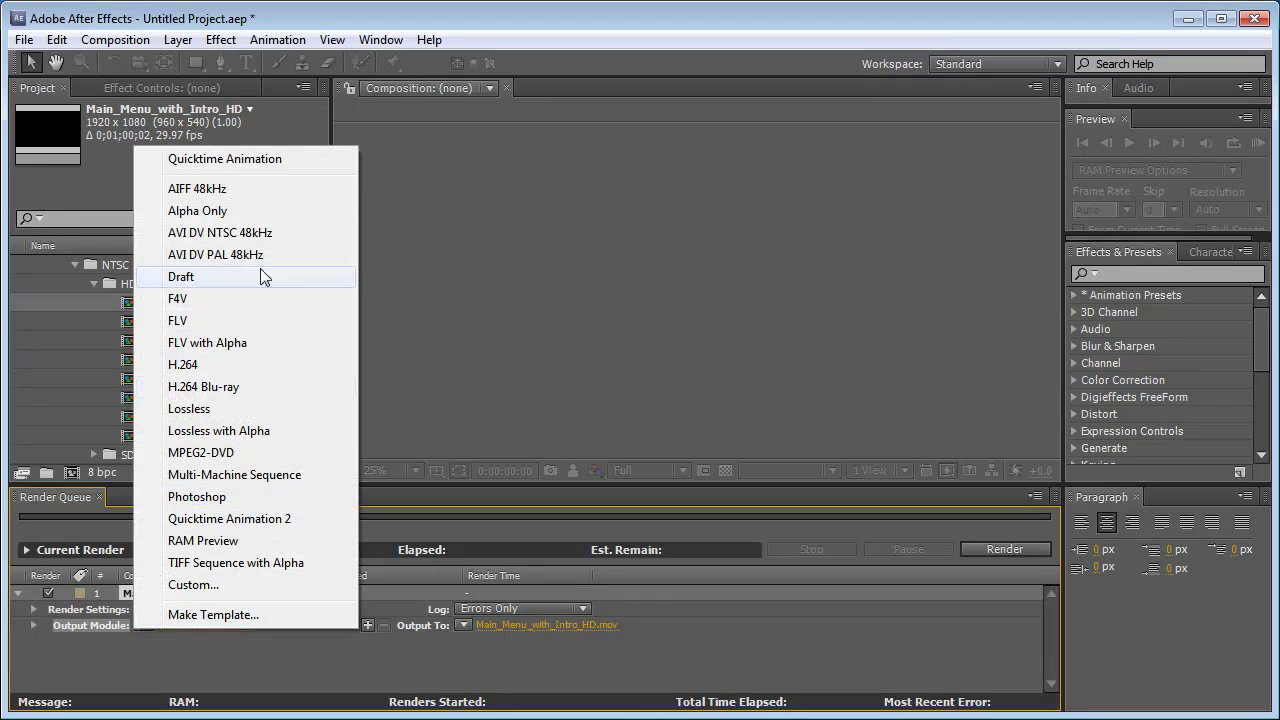
click(252, 159)
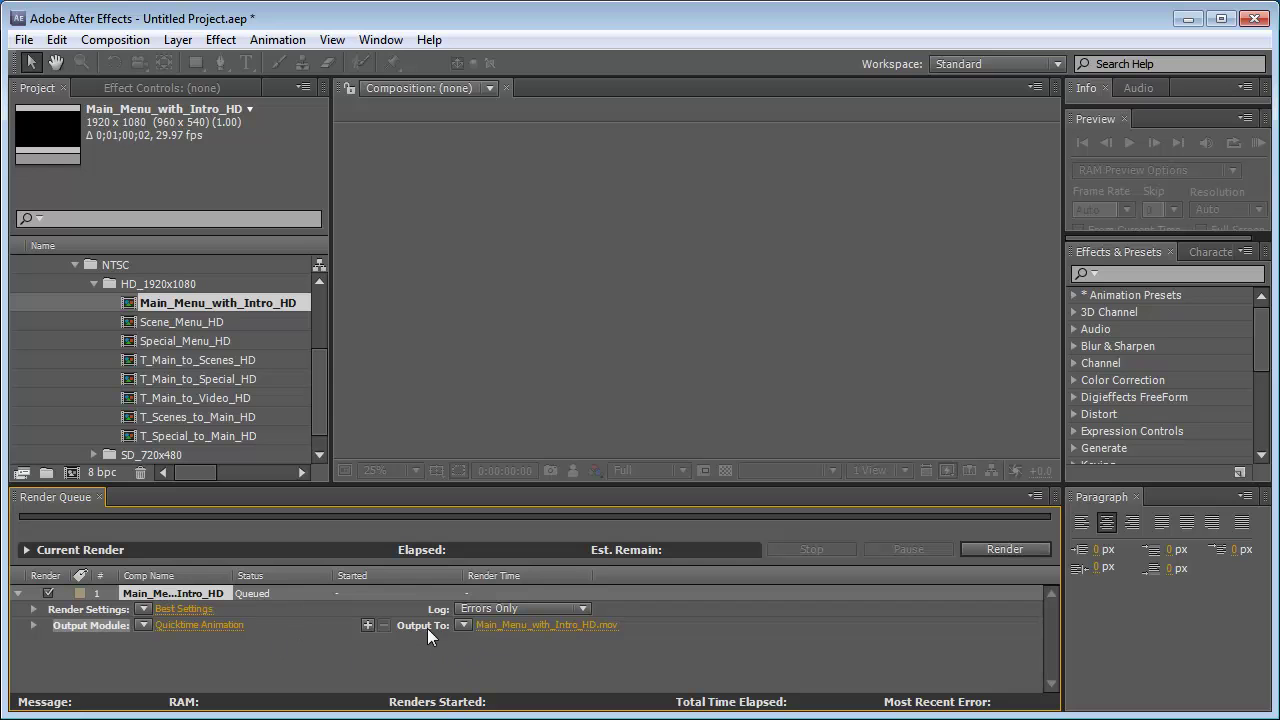
- Set the output of Main_Menu_with_Intro_HD.mov to a new folder named Menu Exports inside Sample Project
click(550, 625)
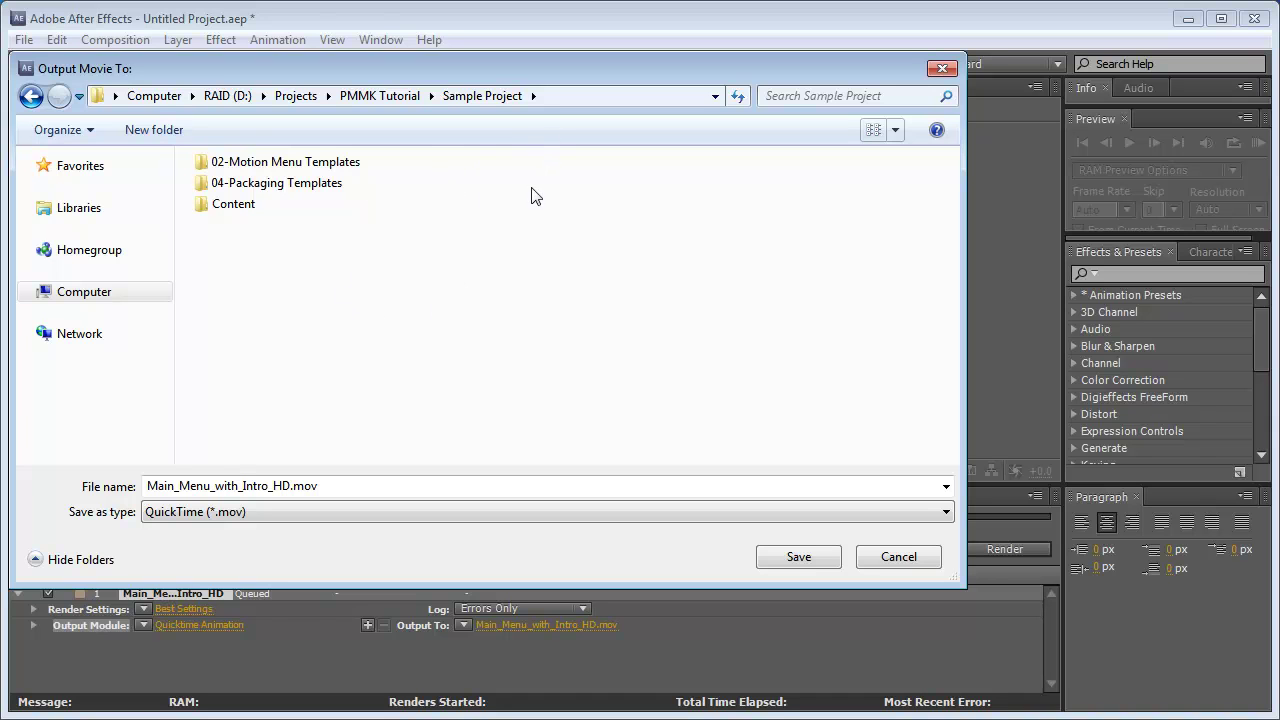
click(153, 130)
text(Menu Exports)
click(349, 258)
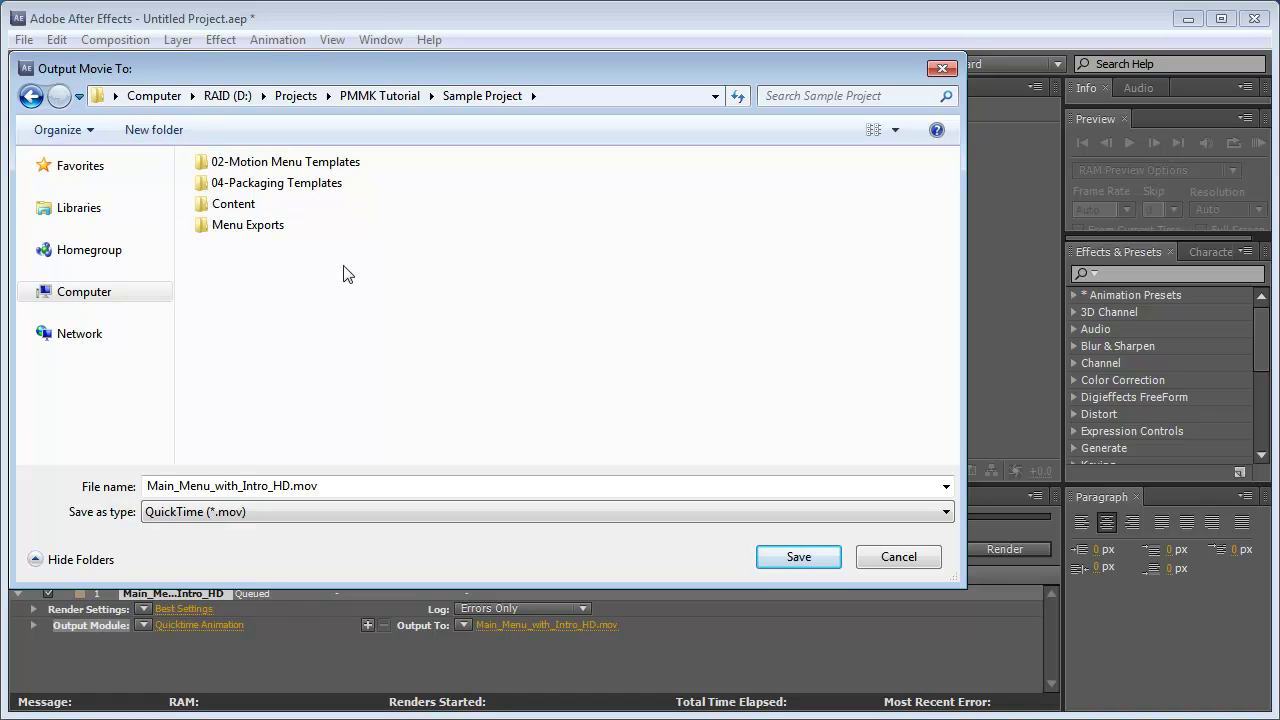
double_click(276, 234)
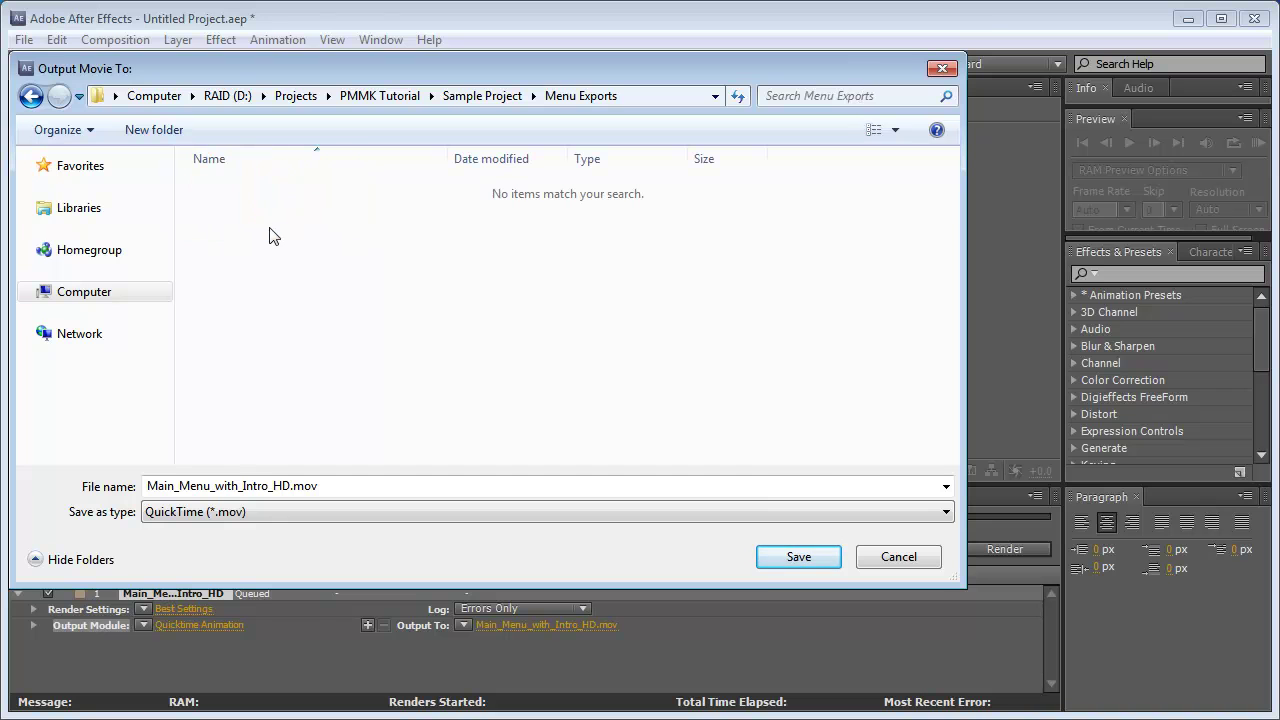
click(798, 557)
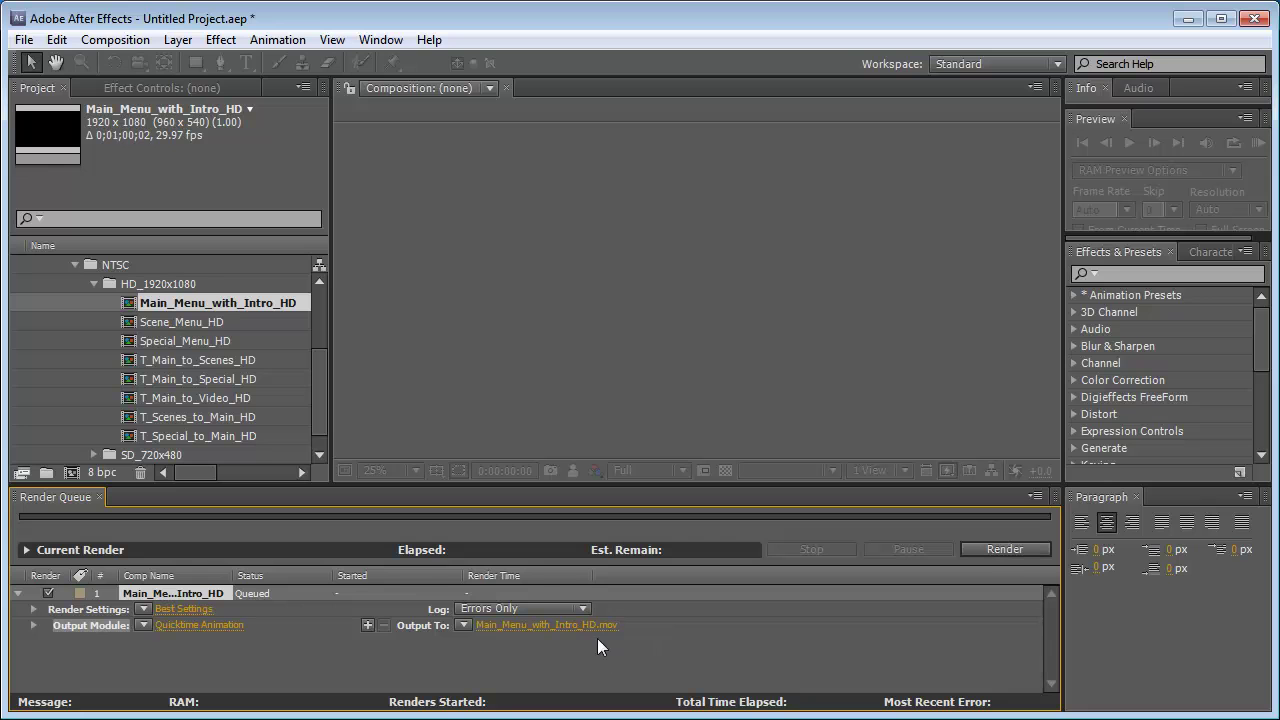
- Add the compositions from Scene_Menu_HD through T_Special_to_Main_HD to the render queue and review the full queue
click(145, 321)
shift+click(160, 436)
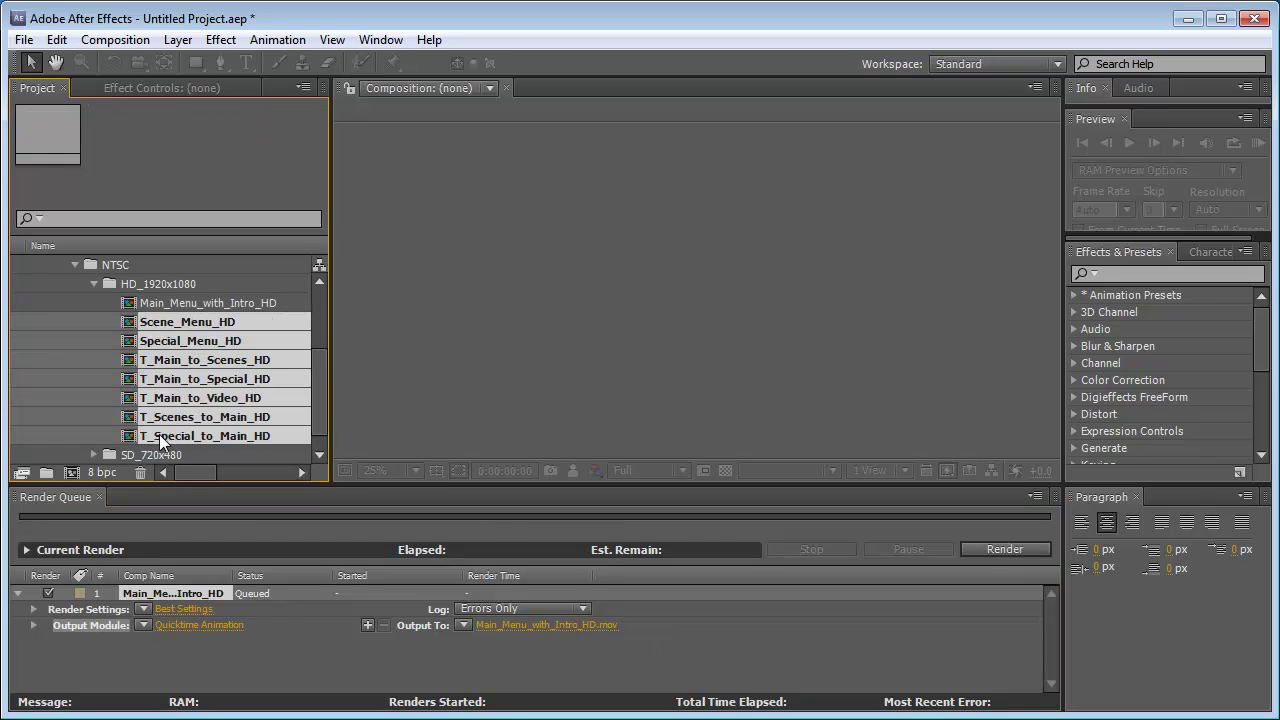
drag(140, 325, 157, 648)
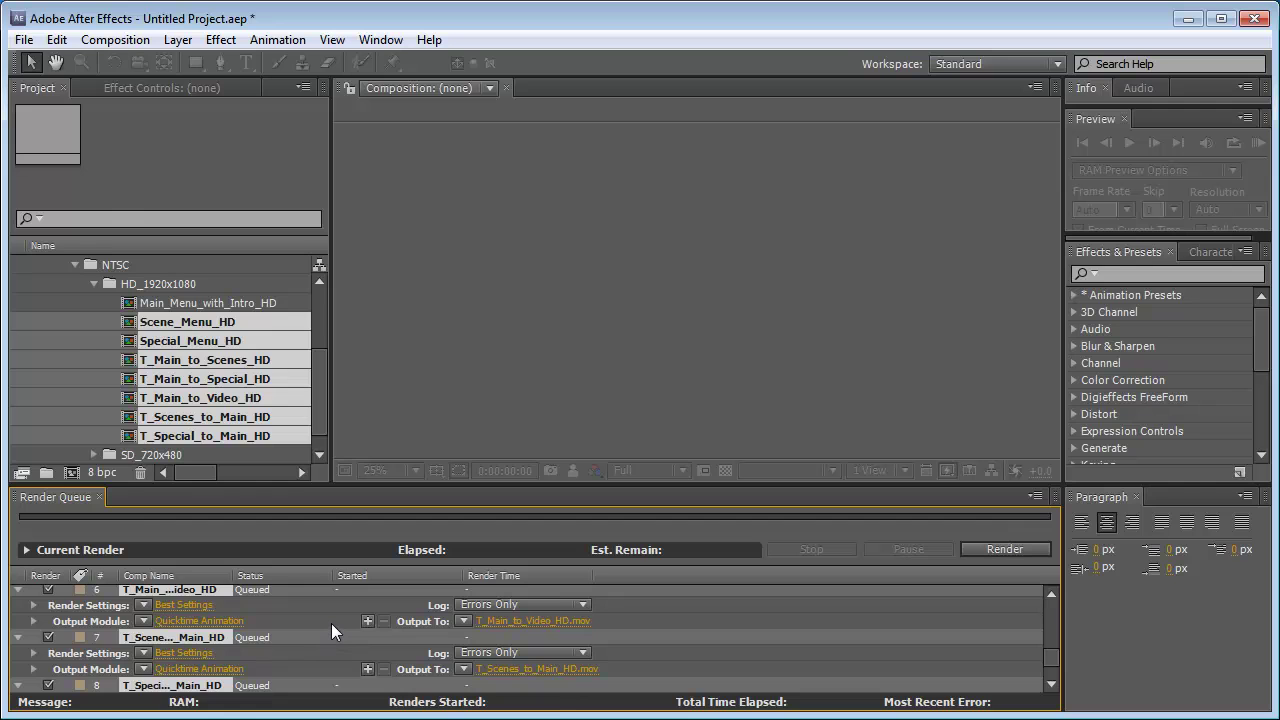
key(grave)
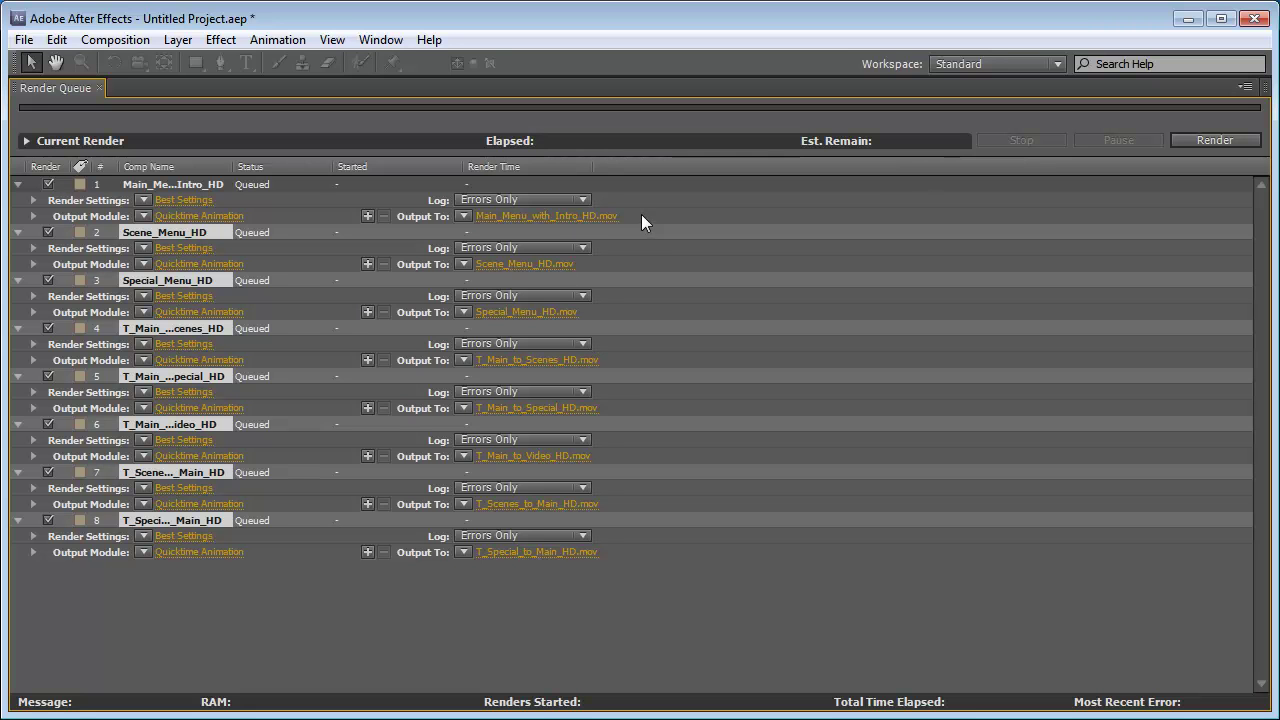
key(grave)
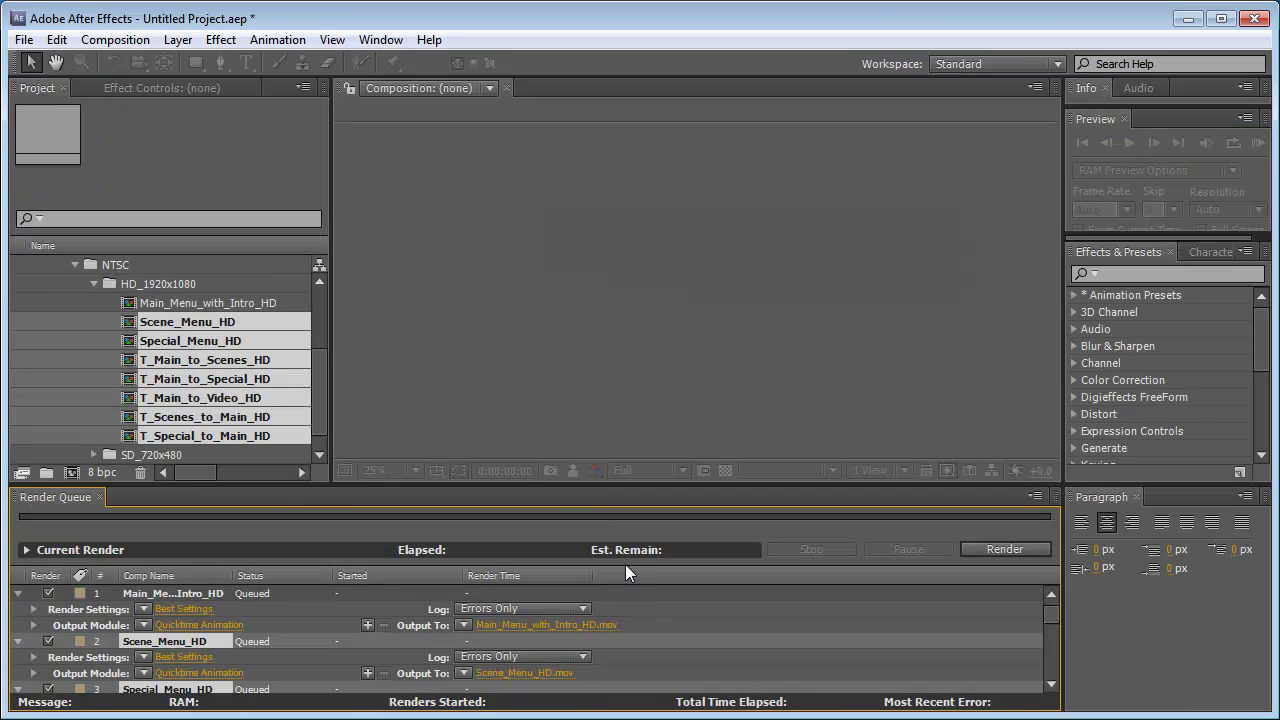
- Try partial composition selections: Main_Menu_with_Intro_HD with the scene menu, its two transitions and T_Main_to_Video_HD, and only Main_Menu_with_Intro_HD with T_Main_to_Video_HD
click(101, 329)
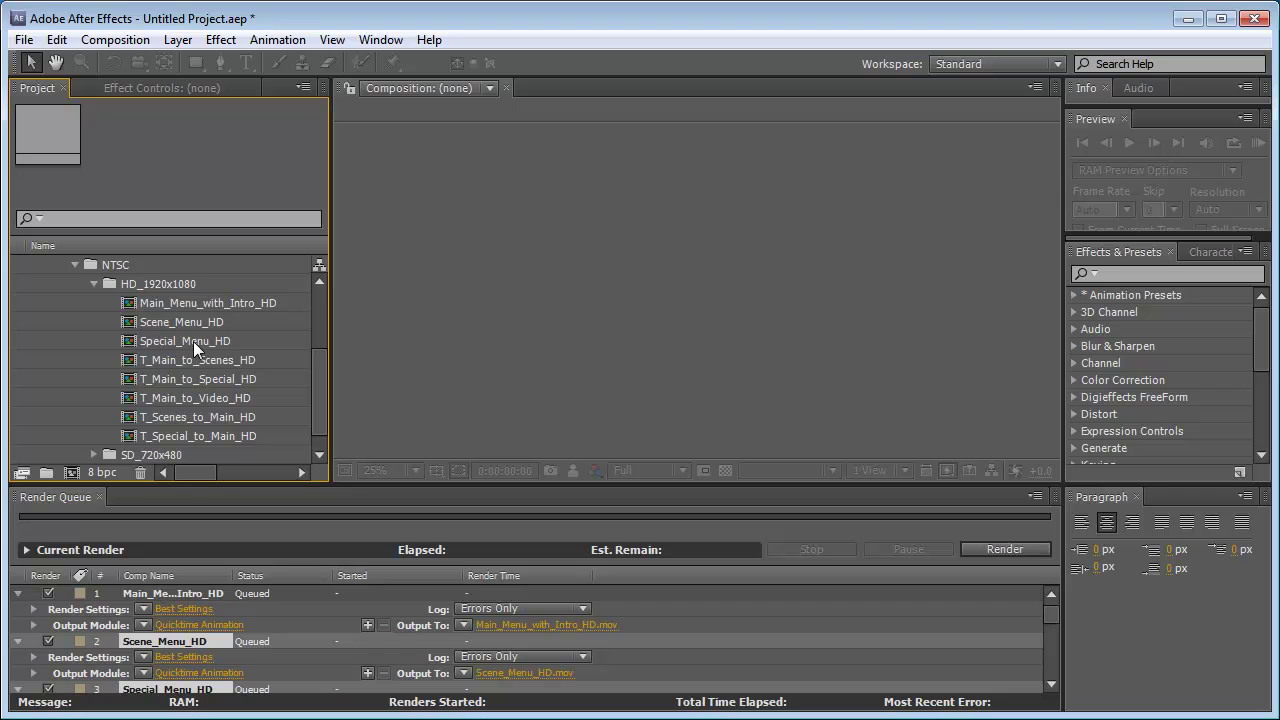
click(182, 302)
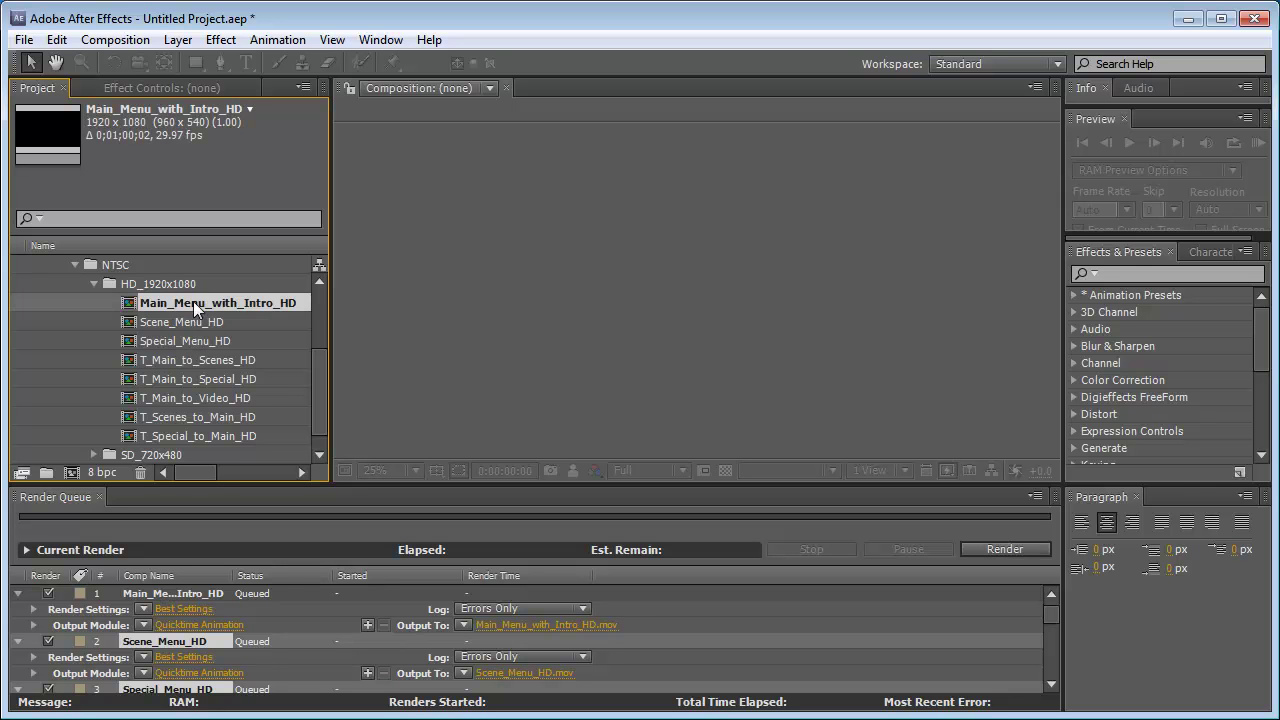
ctrl+click(195, 322)
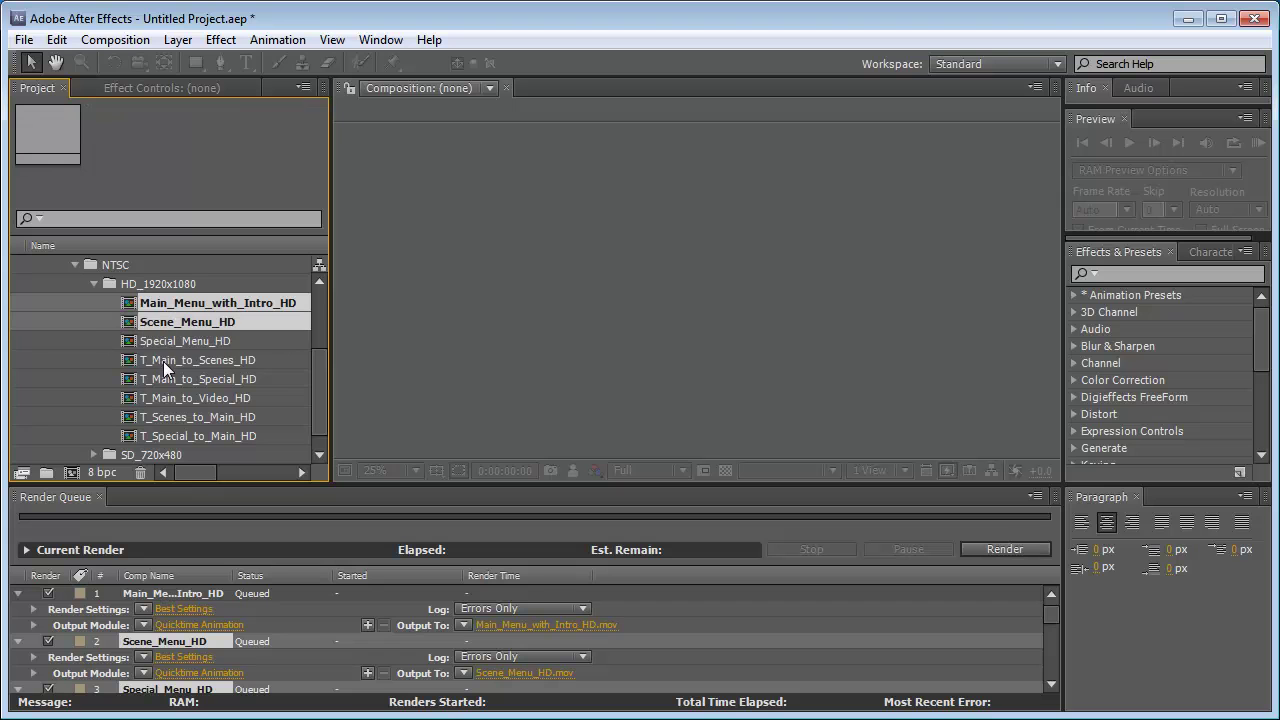
ctrl+click(162, 361)
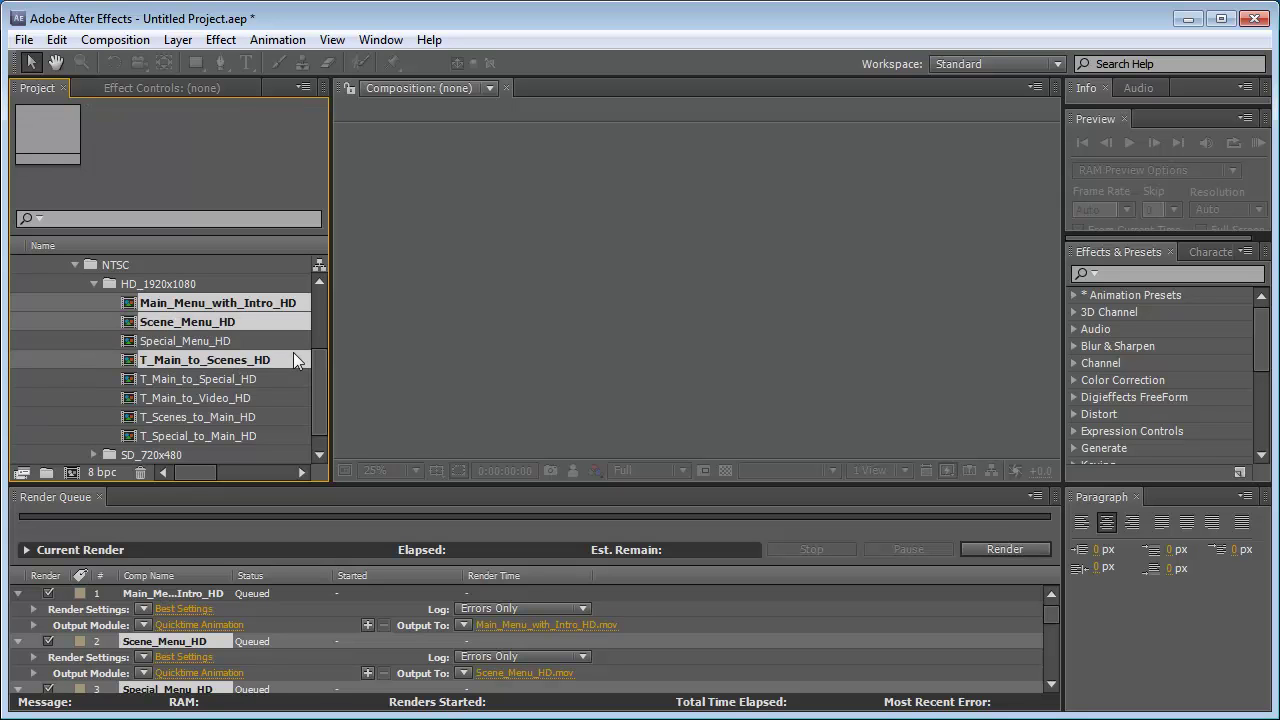
ctrl+click(162, 399)
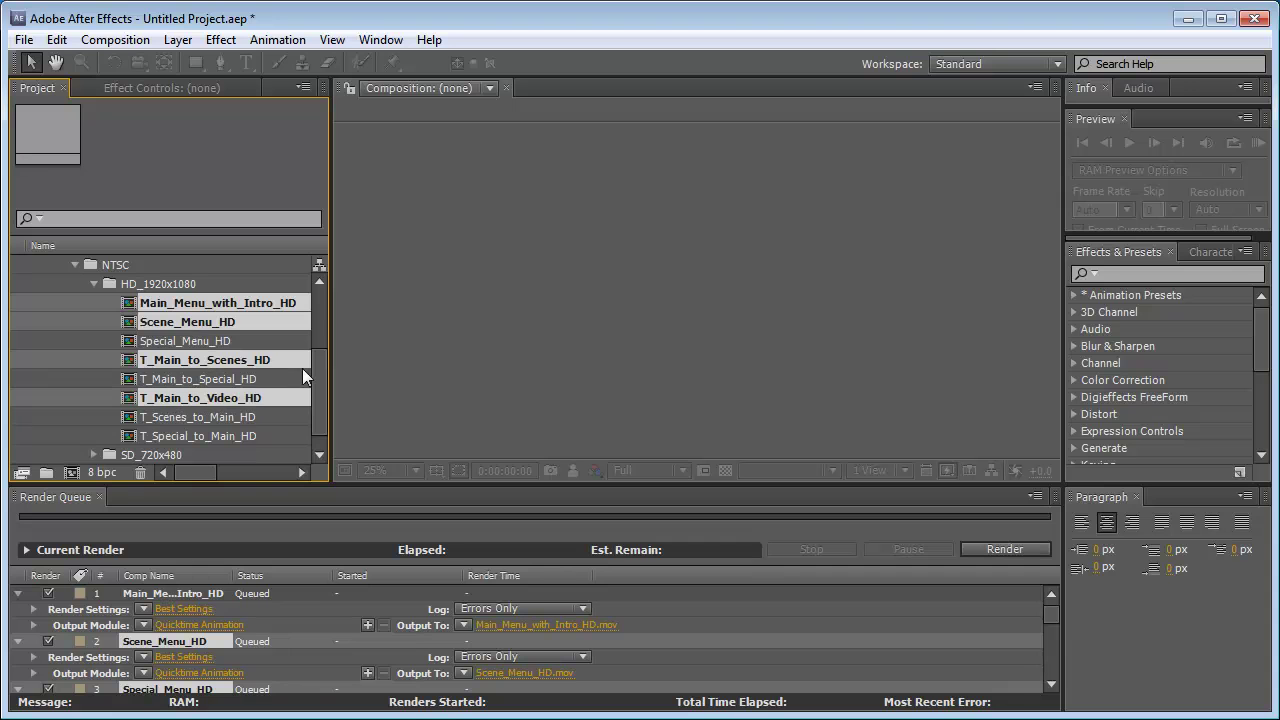
ctrl+click(169, 415)
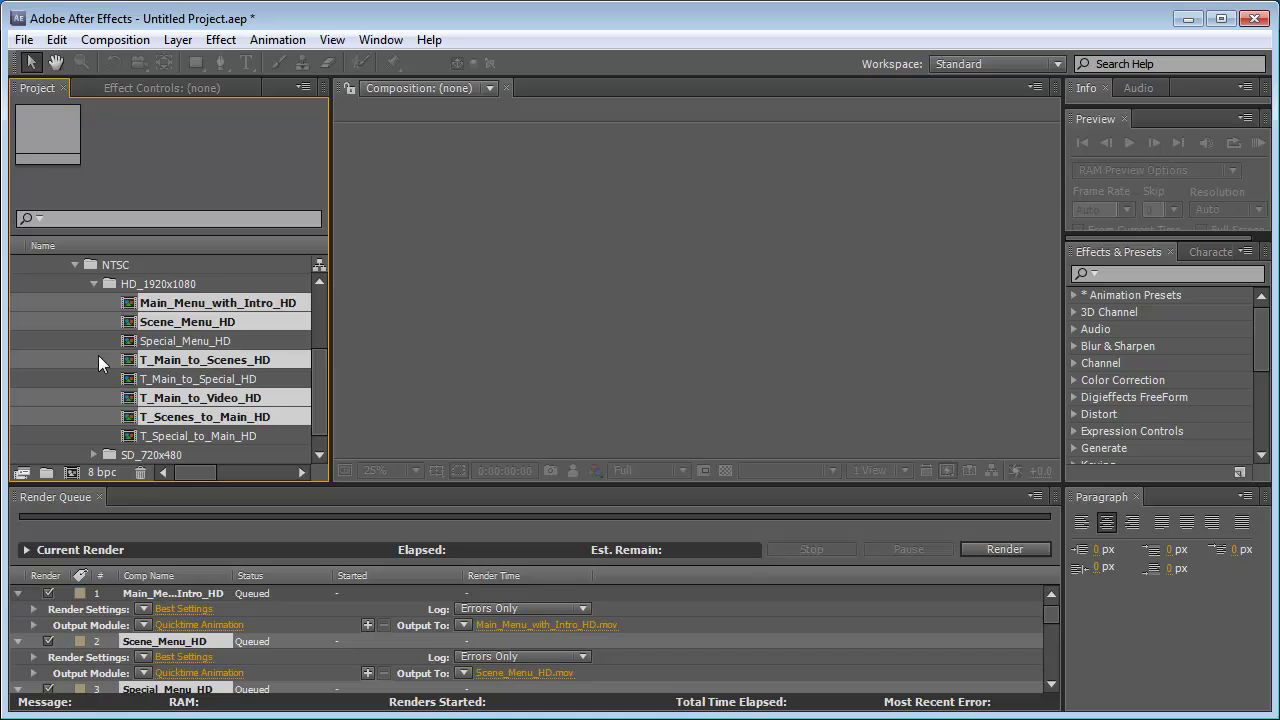
click(108, 302)
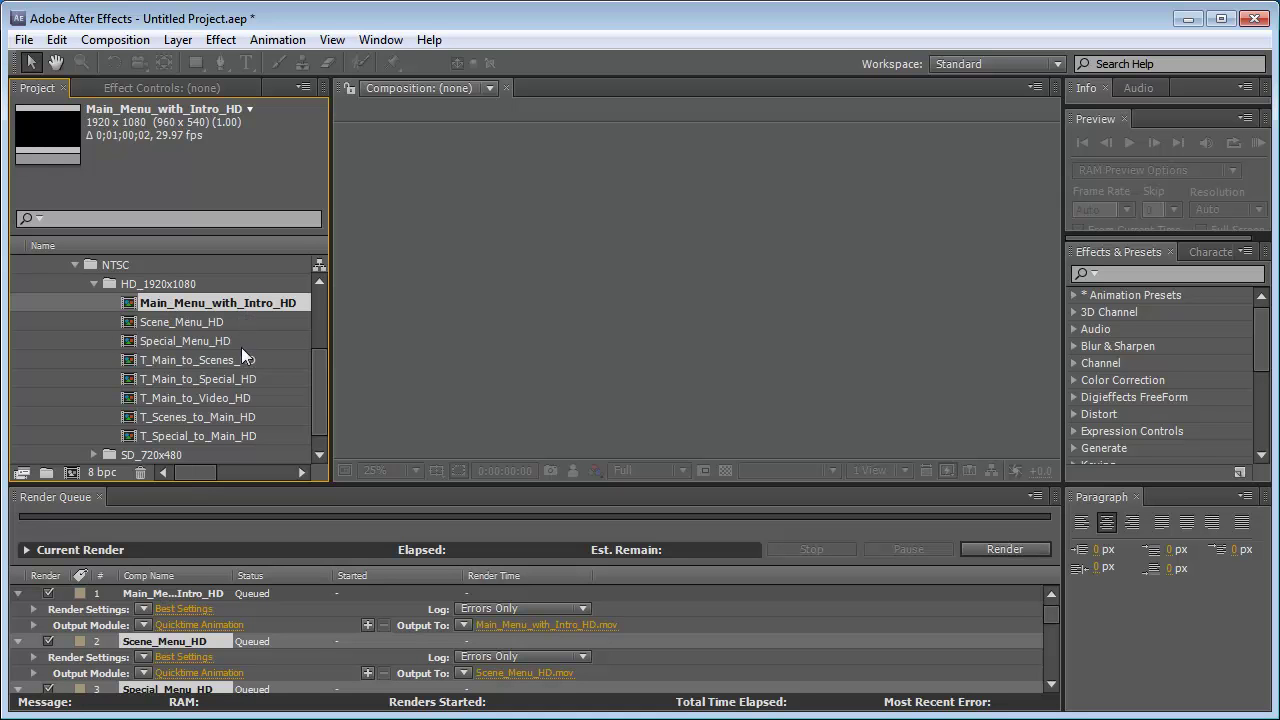
ctrl+click(157, 400)
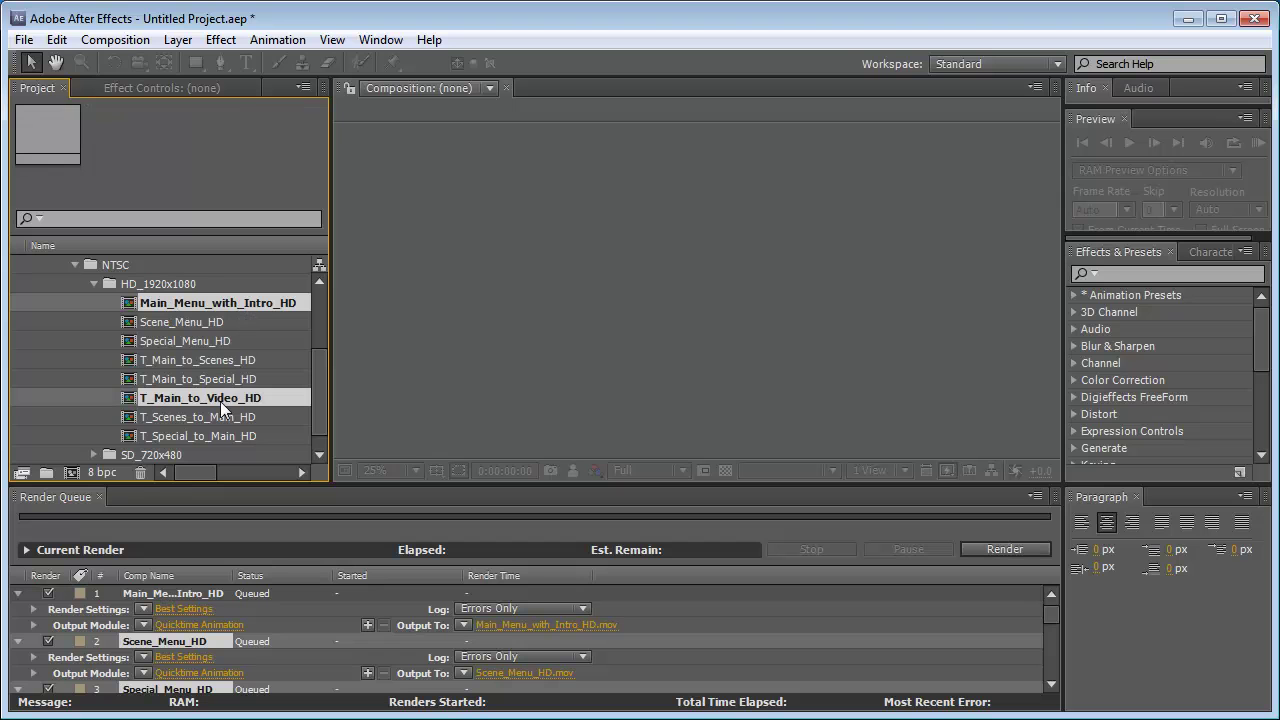
- Render all eight compositions in the render queue
key(ctrl+shift+slash)
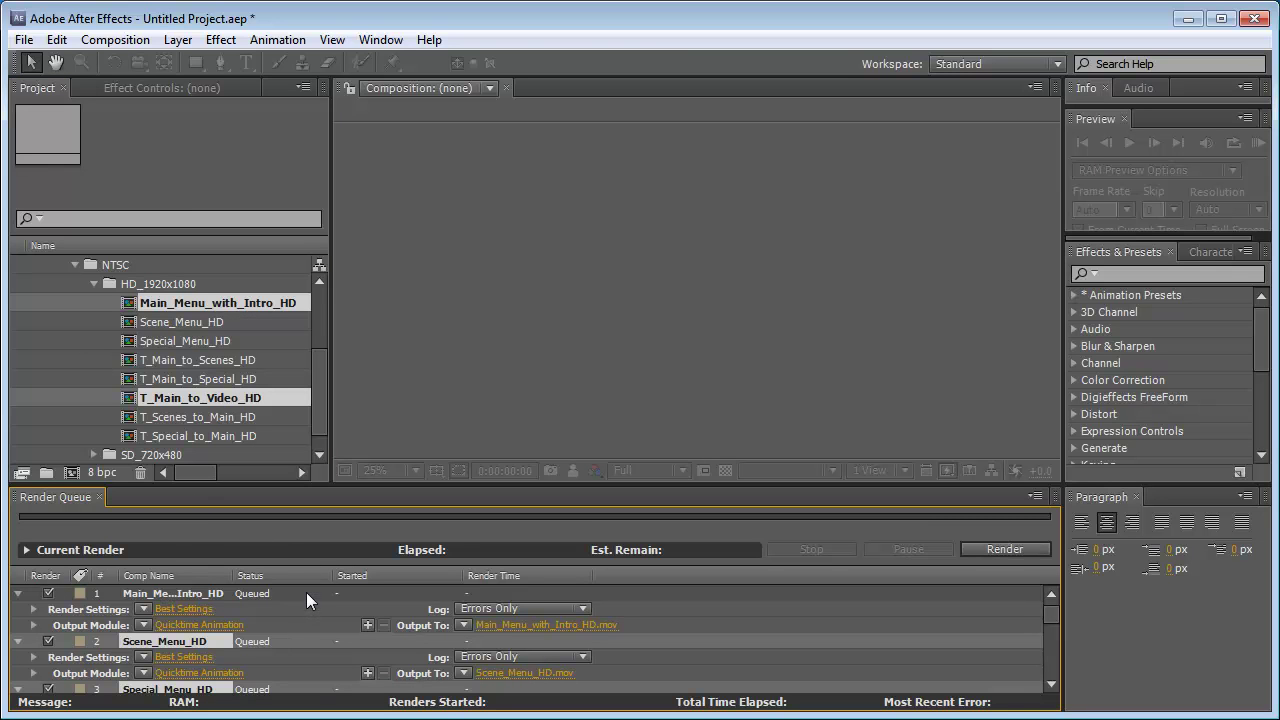
key(grave)
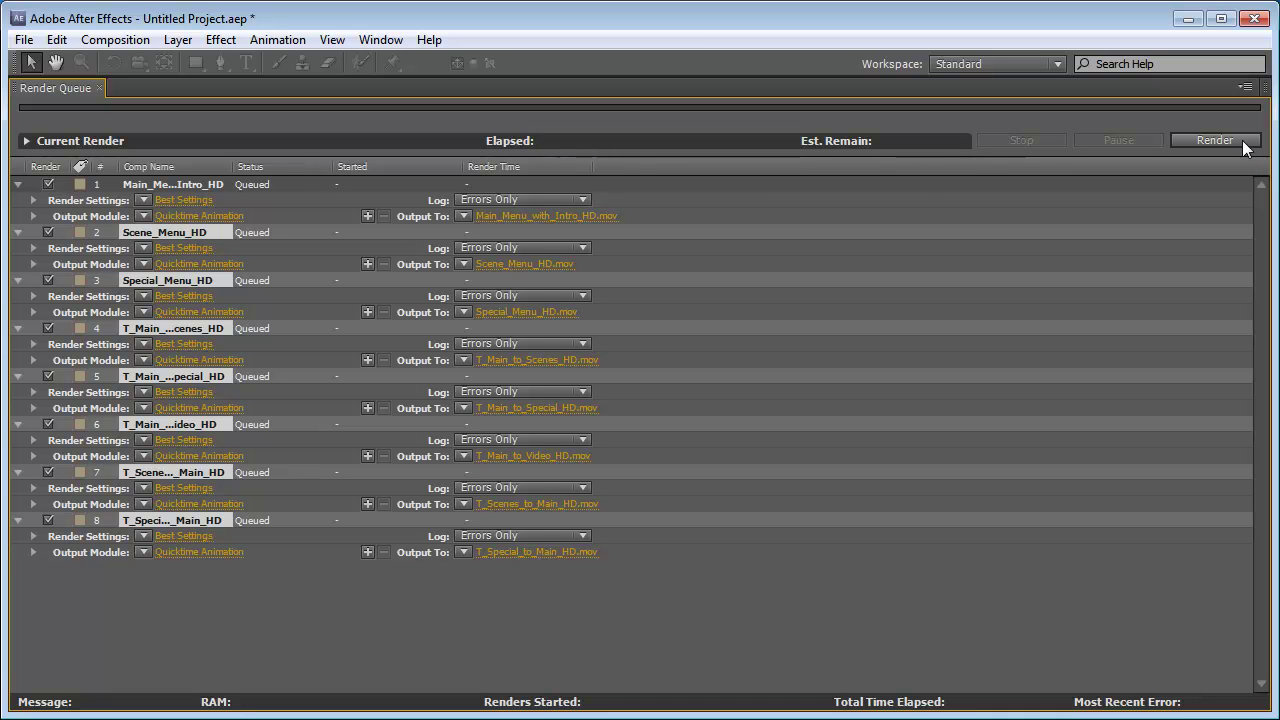
click(1215, 140)
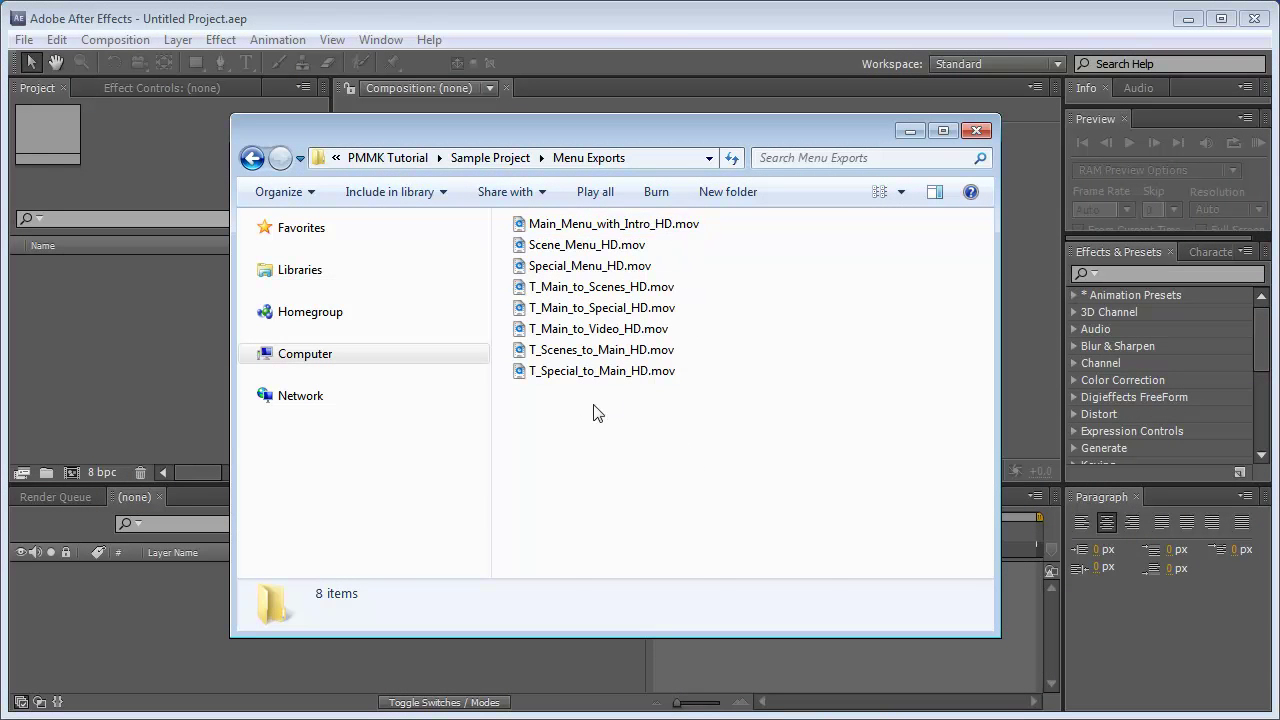
- Select all the exported movies in the Menu Exports folder to check their combined size and length
drag(556, 418, 664, 222)
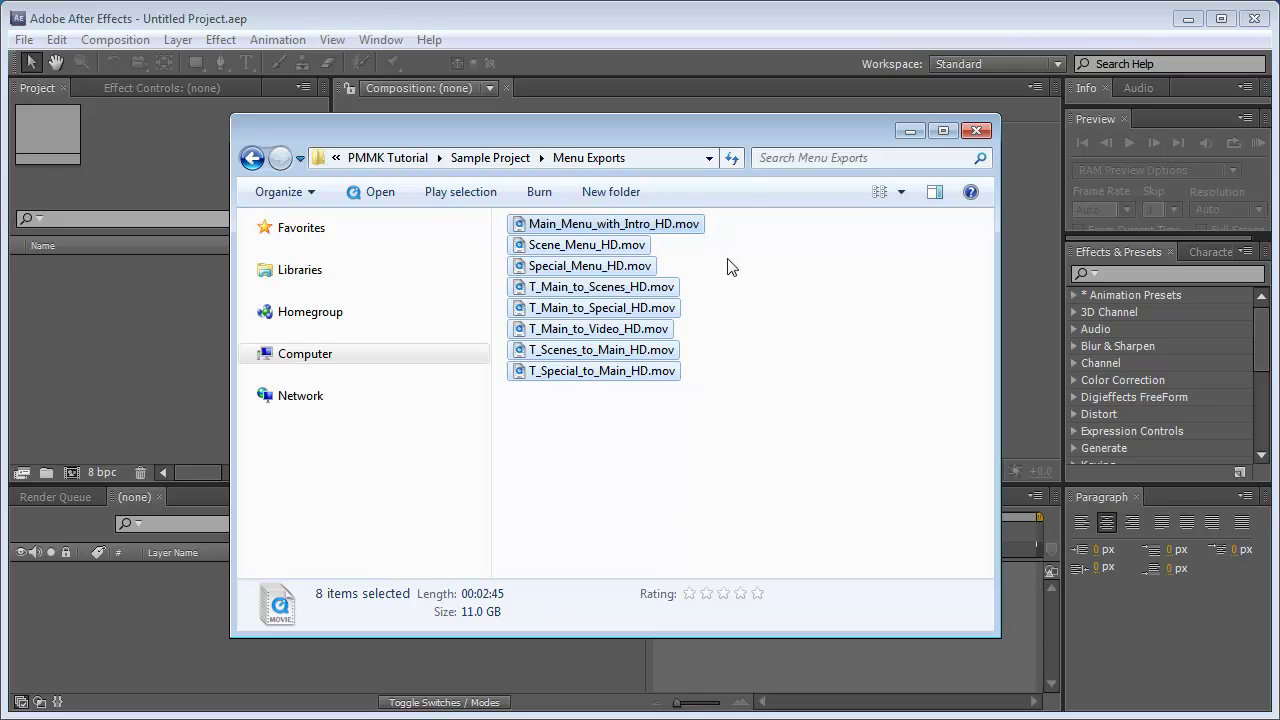
click(734, 400)
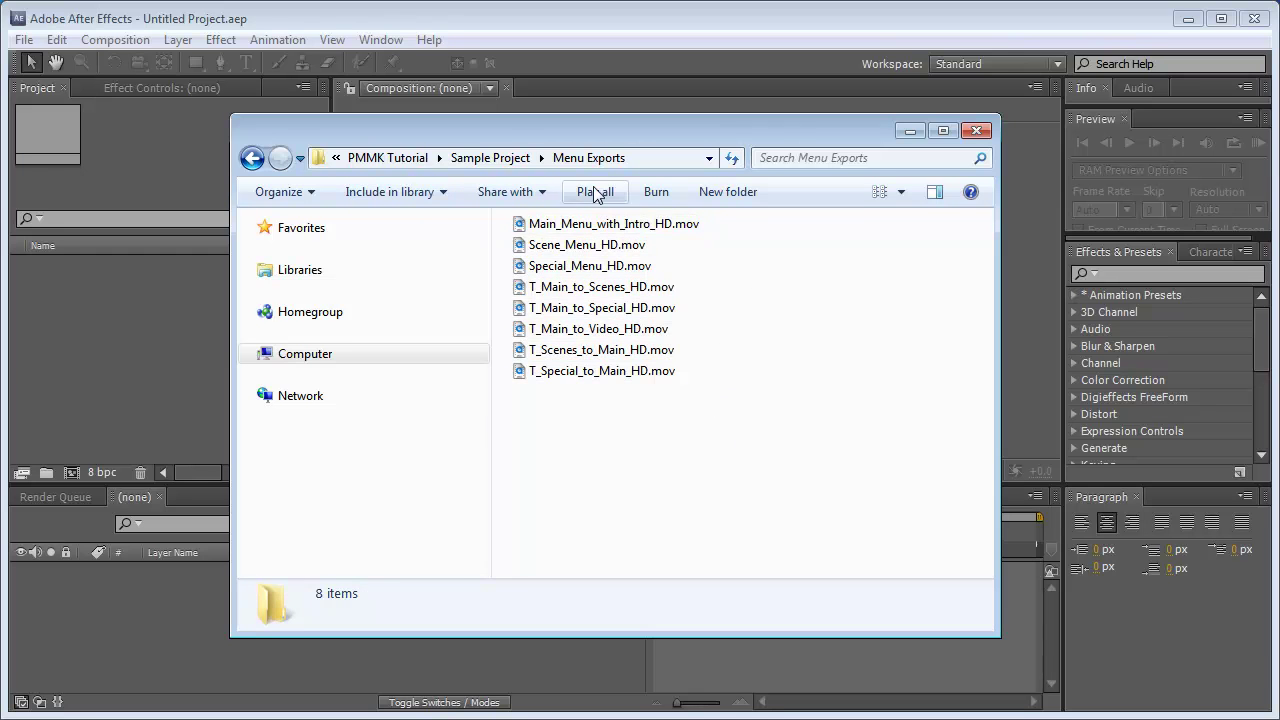
- Move the HD_to_SD.aep project file from the 02-Motion Menu Templates folder into the Menu Exports folder
click(490, 158)
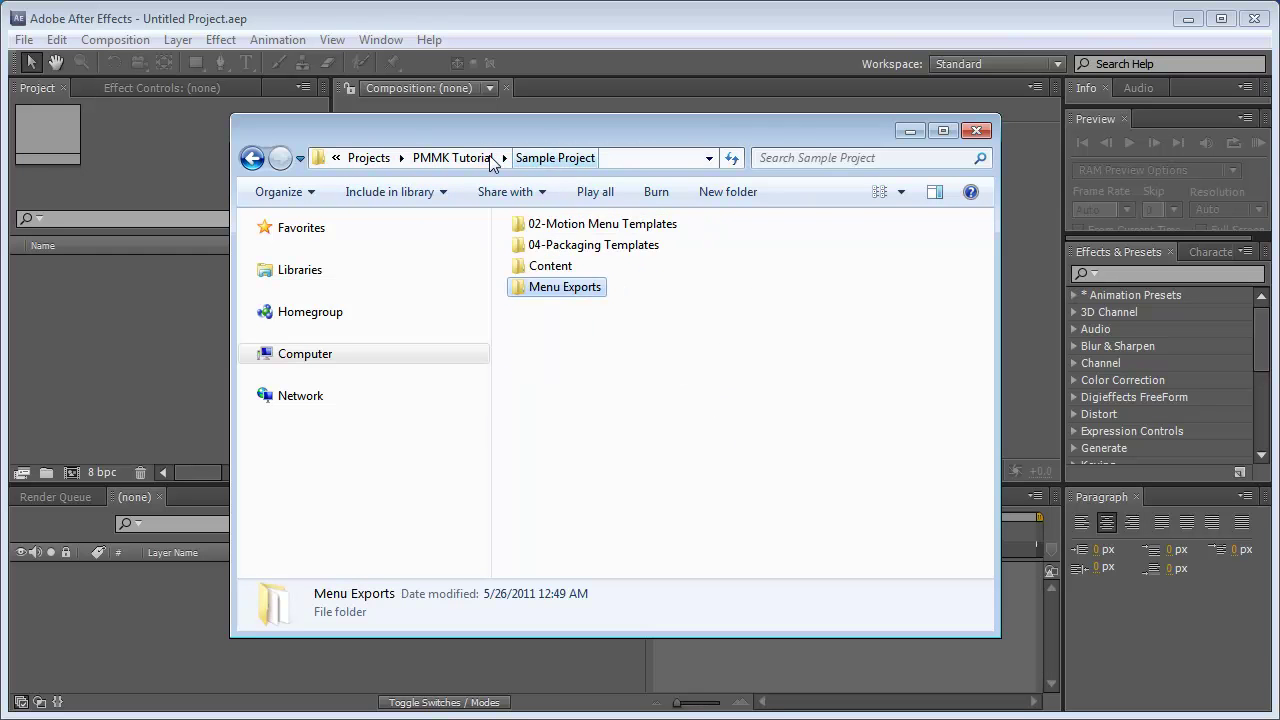
click(650, 229)
double_click(650, 229)
click(627, 273)
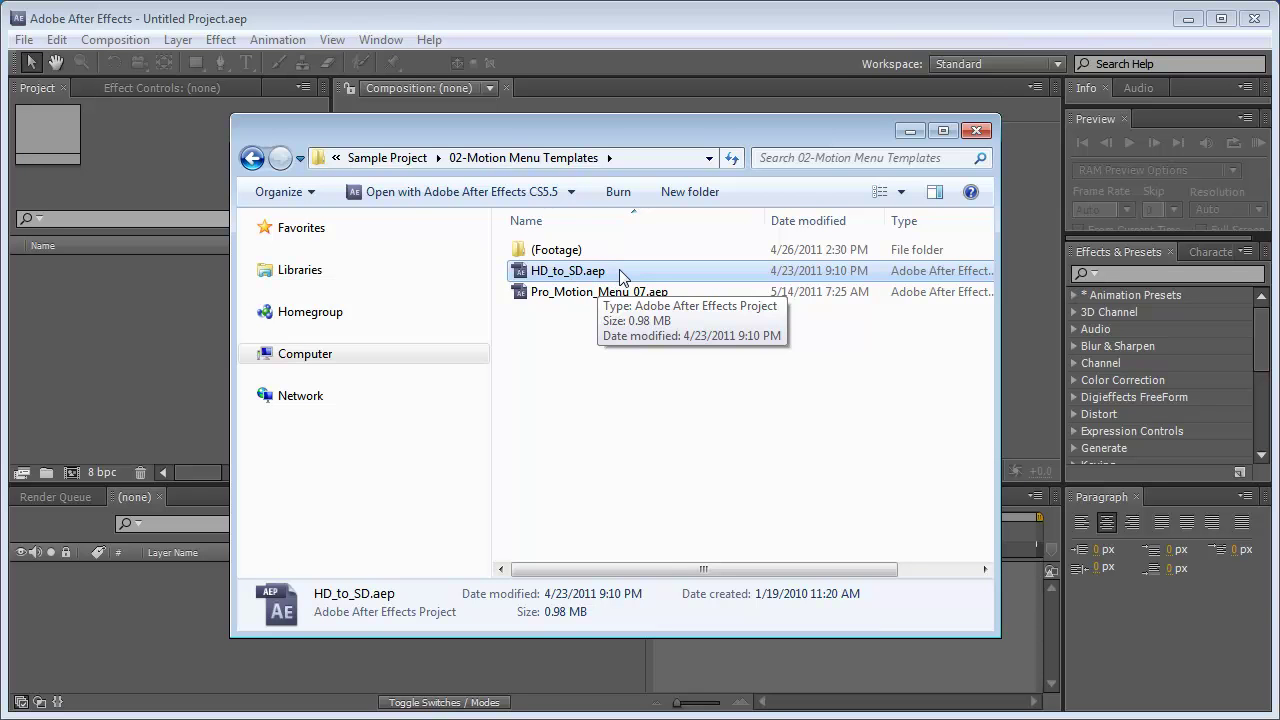
right_click(581, 275)
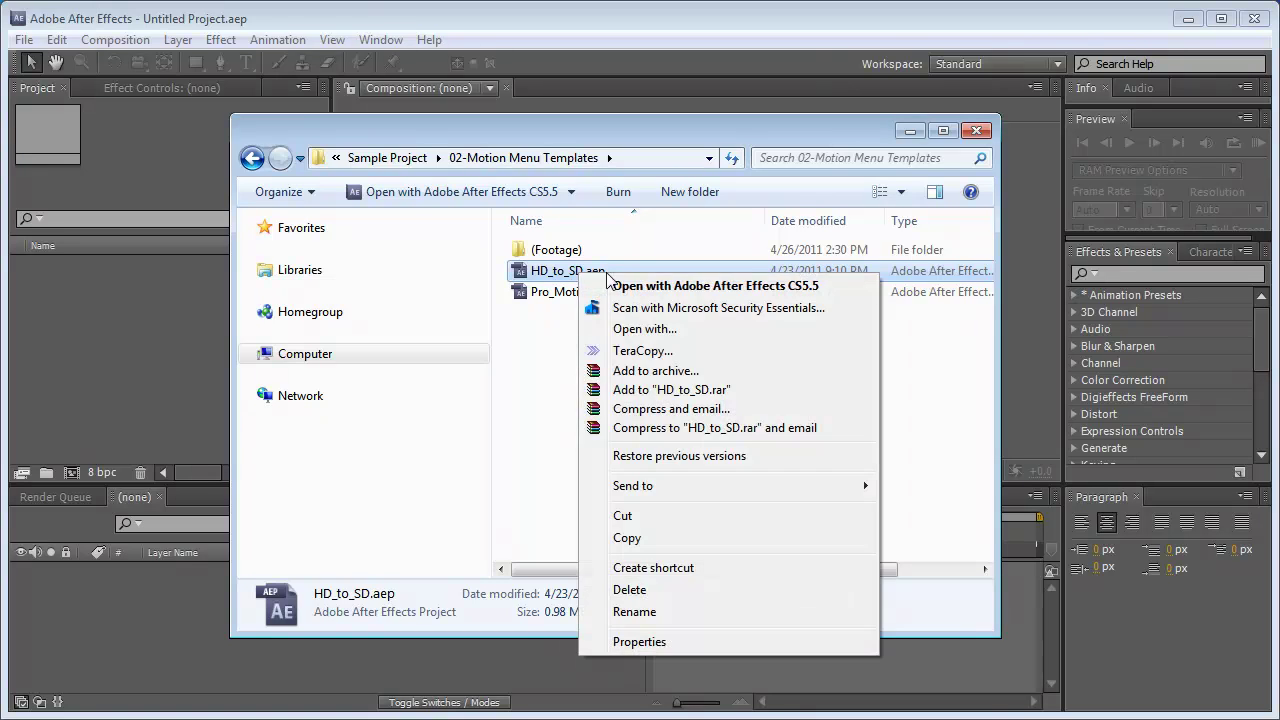
click(622, 516)
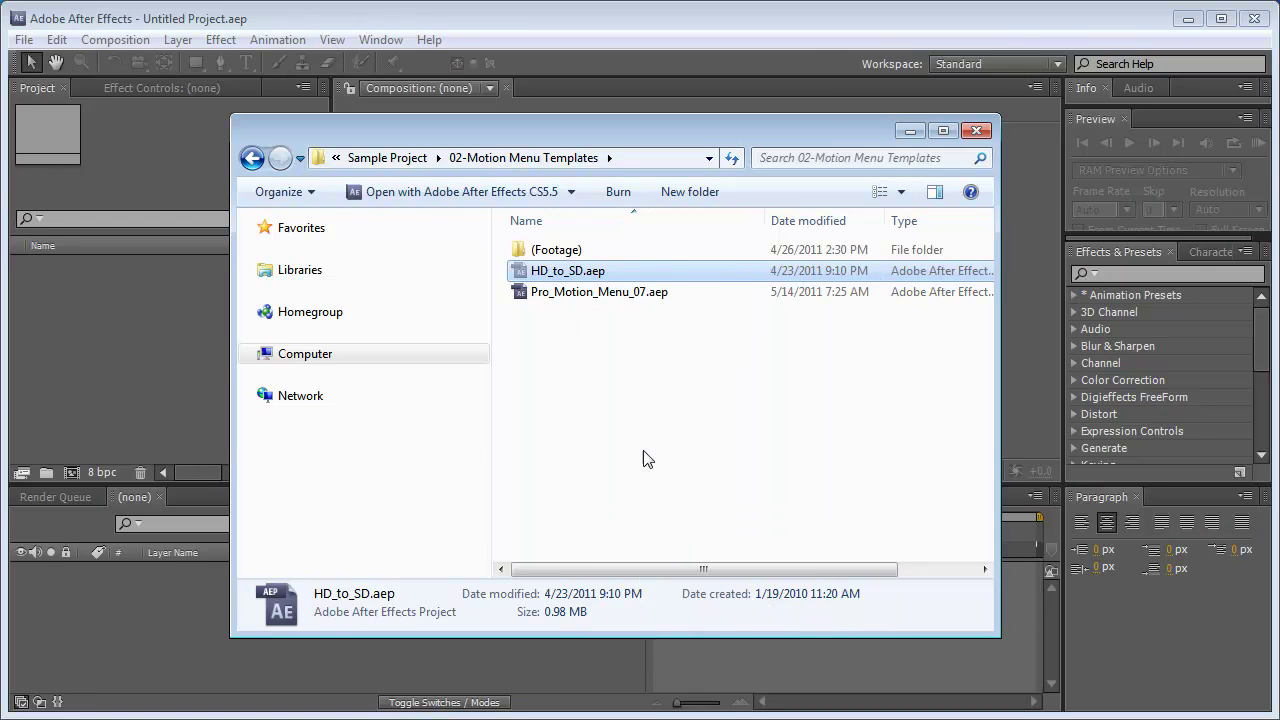
click(387, 157)
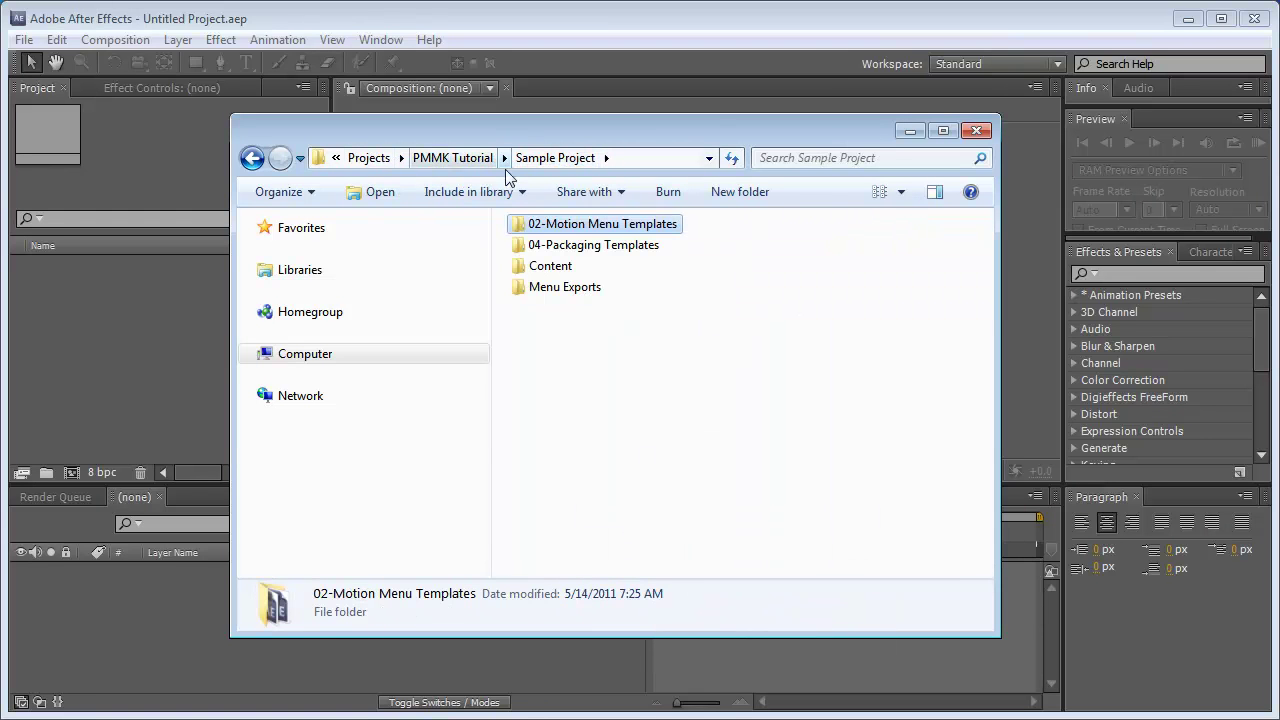
double_click(581, 290)
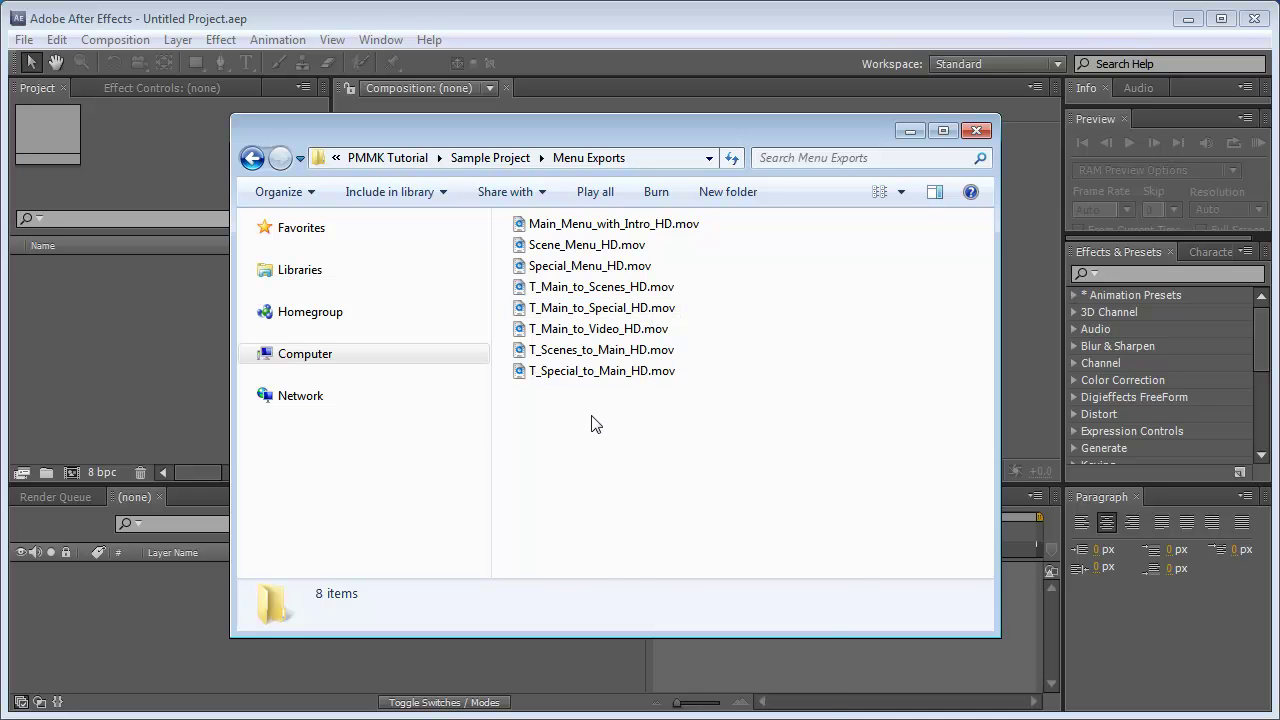
right_click(594, 424)
click(645, 552)
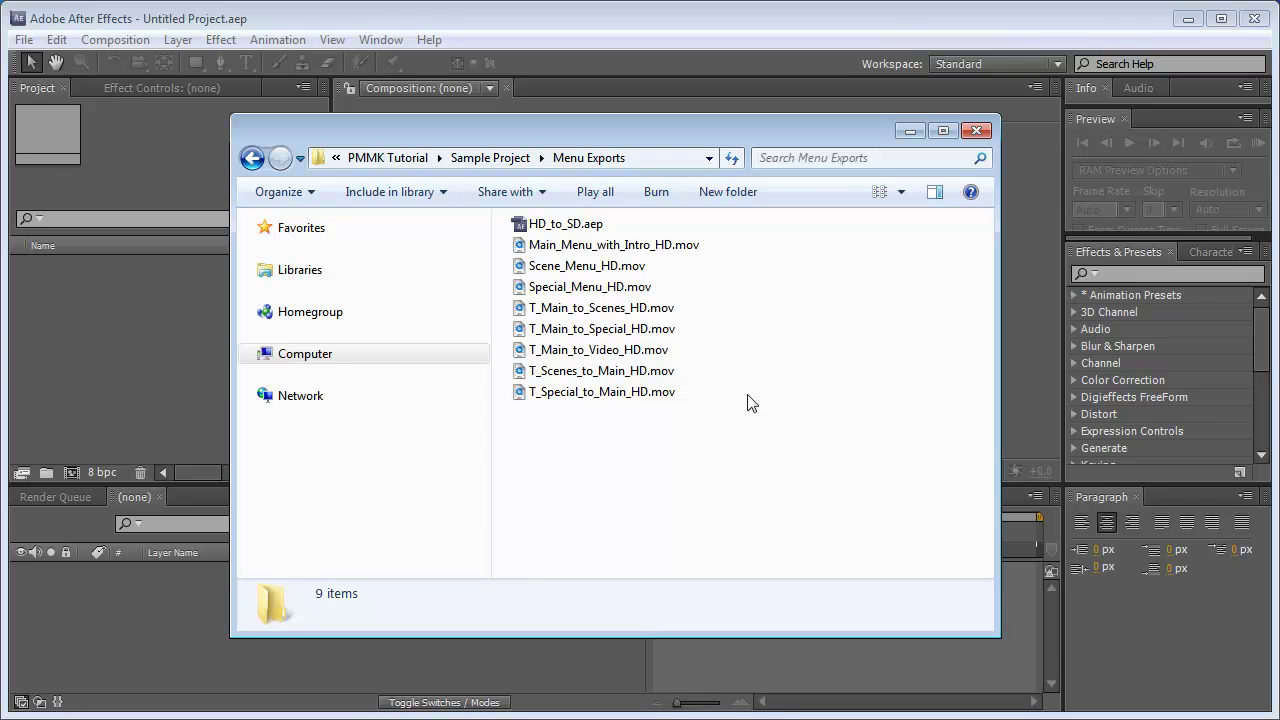
- Open the HD_to_SD.aep project from the Menu Exports folder and close the Main_Menu_with_Intro_SD timeline
double_click(594, 229)
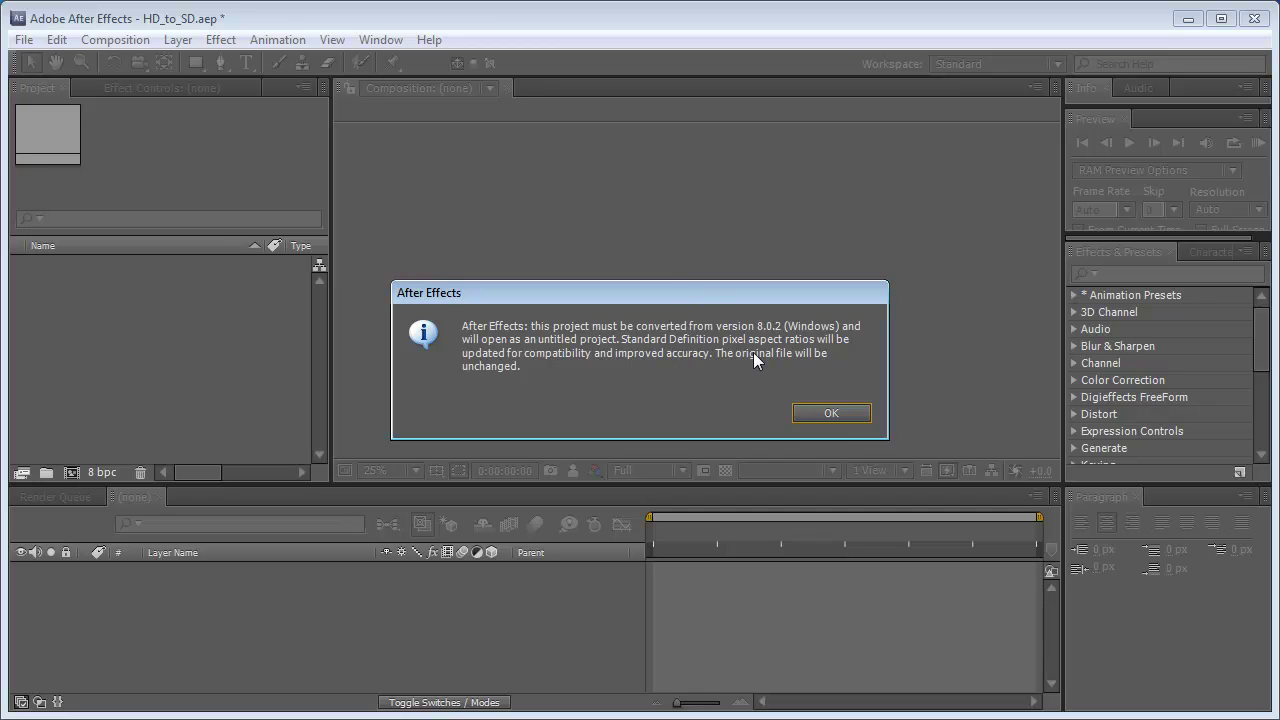
click(827, 416)
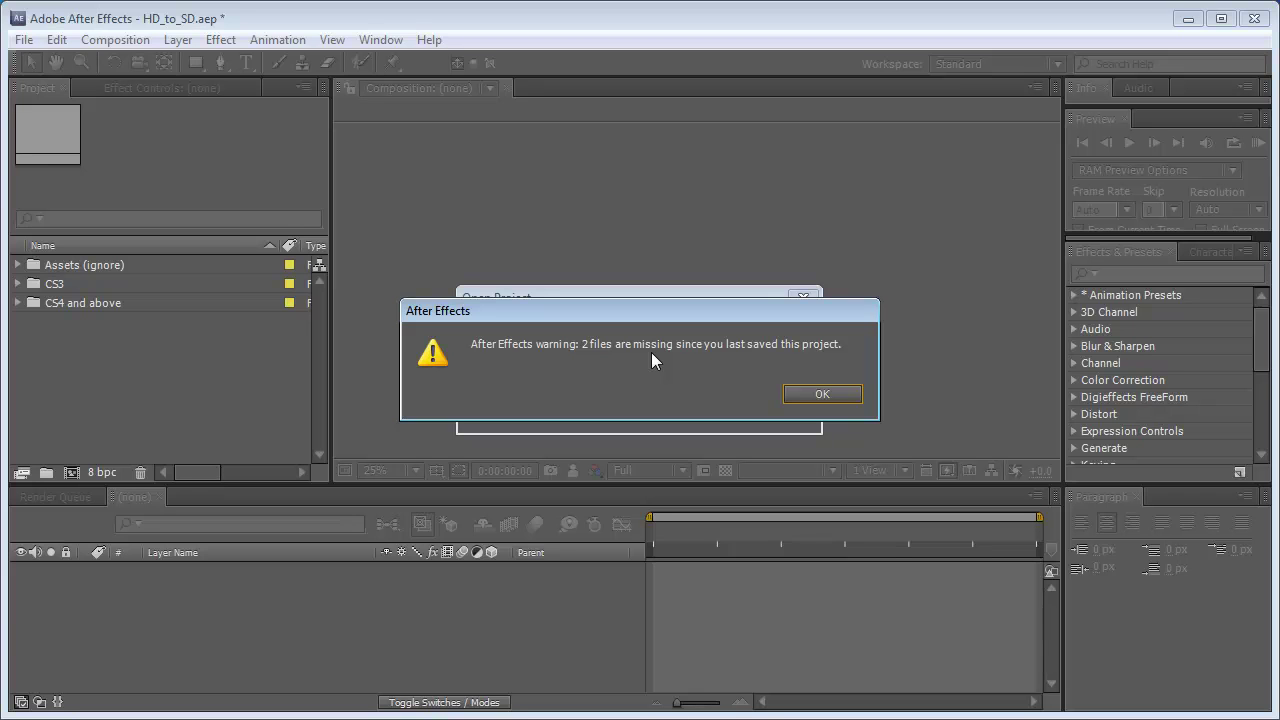
click(826, 396)
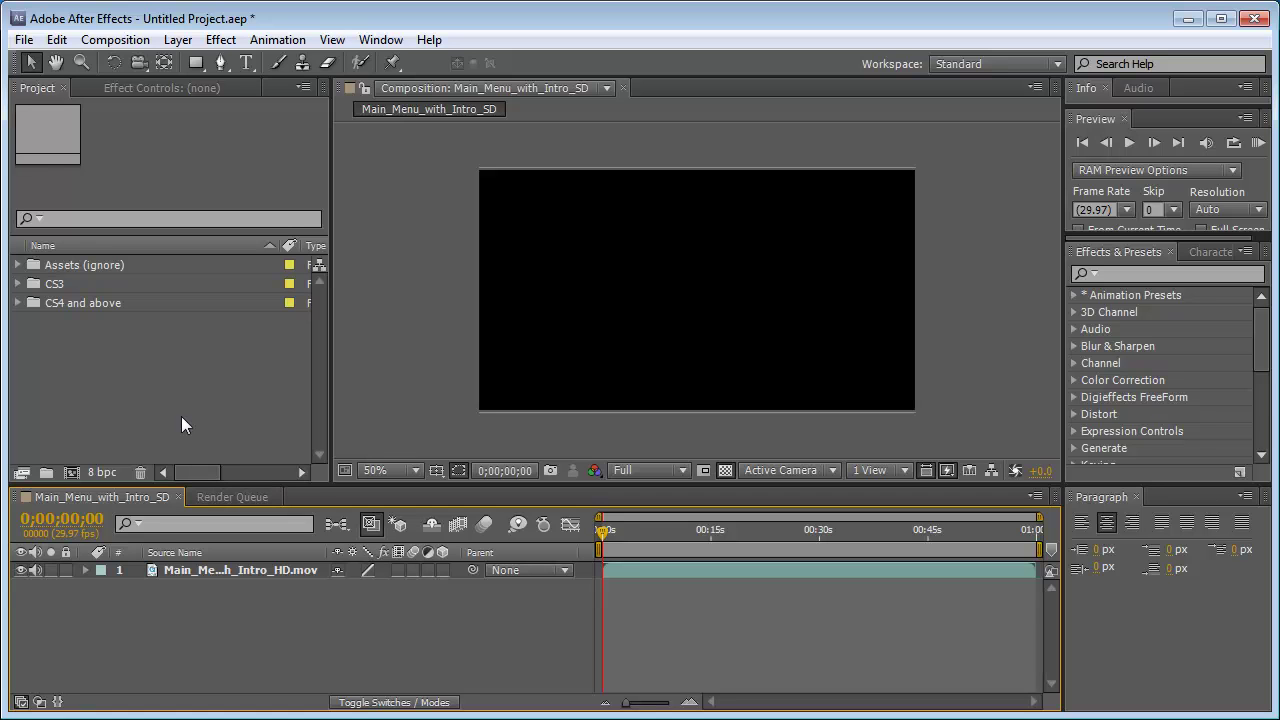
click(178, 497)
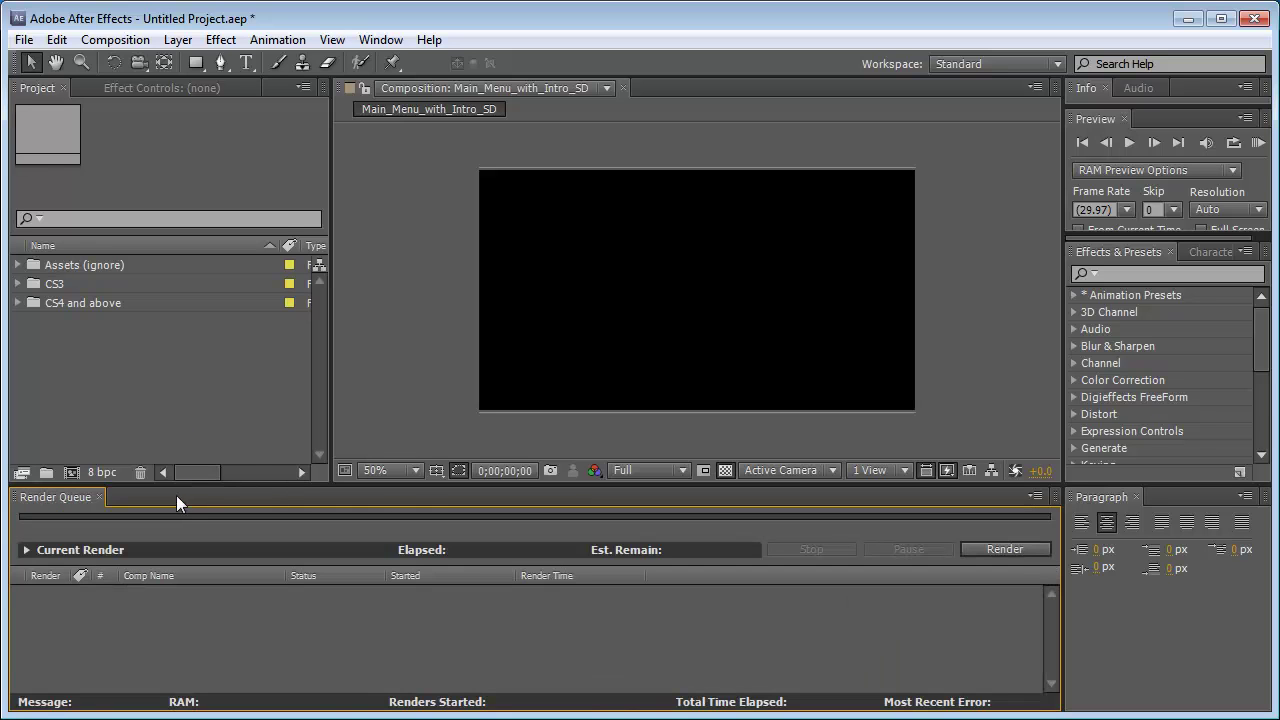
- Queue Main_Menu_with_Intro_SD from the CS4 and above HD to SD (720x480) folder for rendering to Main_Menu_with_Intro_SD.mov in Menu Exports
click(18, 303)
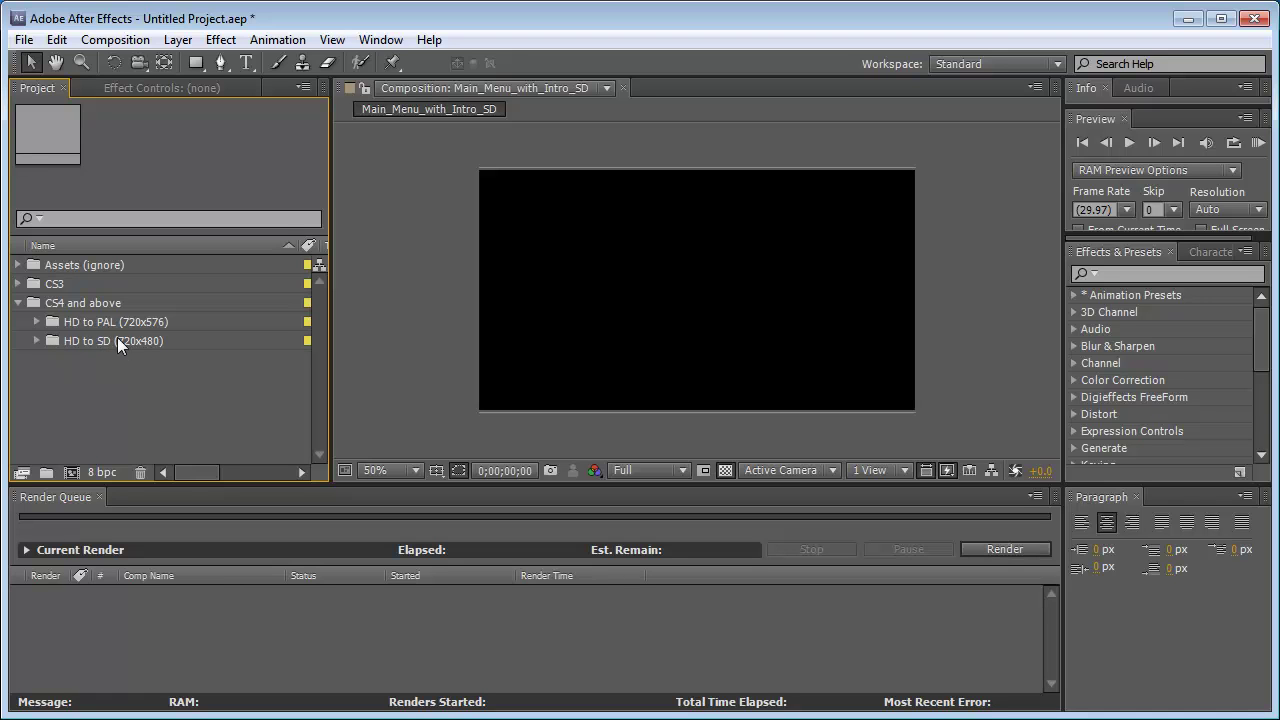
click(37, 341)
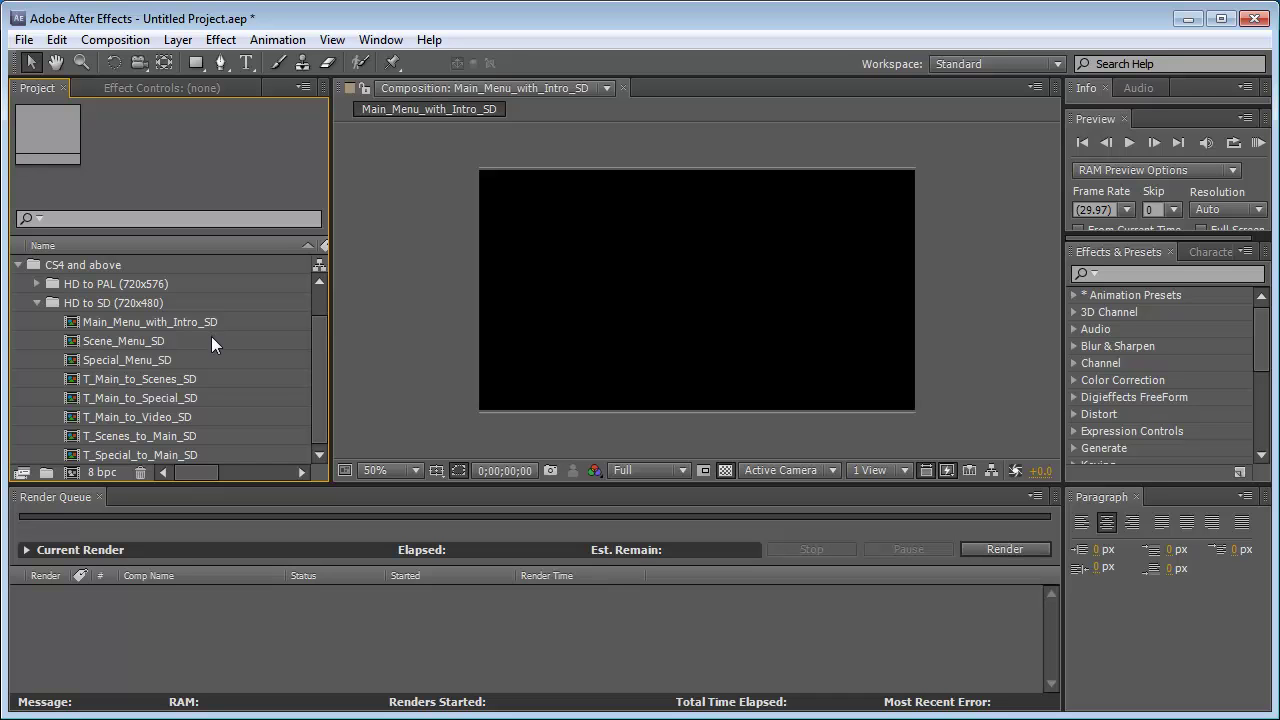
click(72, 319)
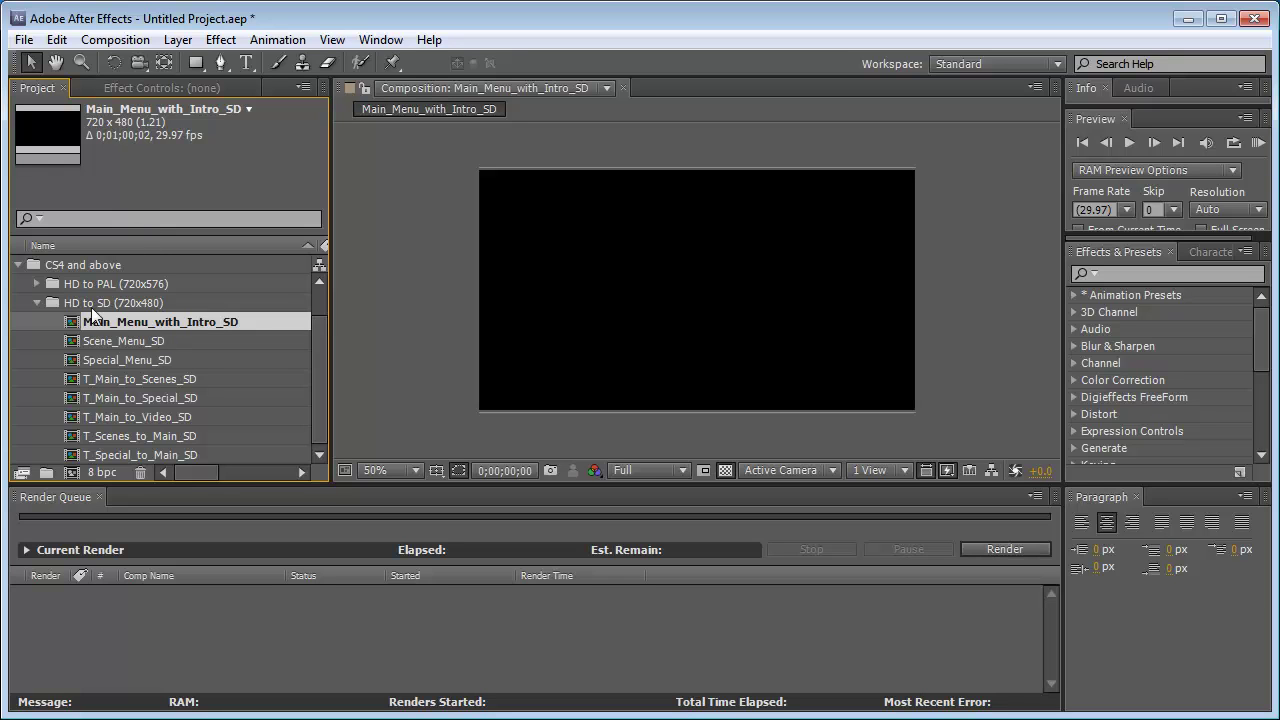
drag(72, 321, 72, 616)
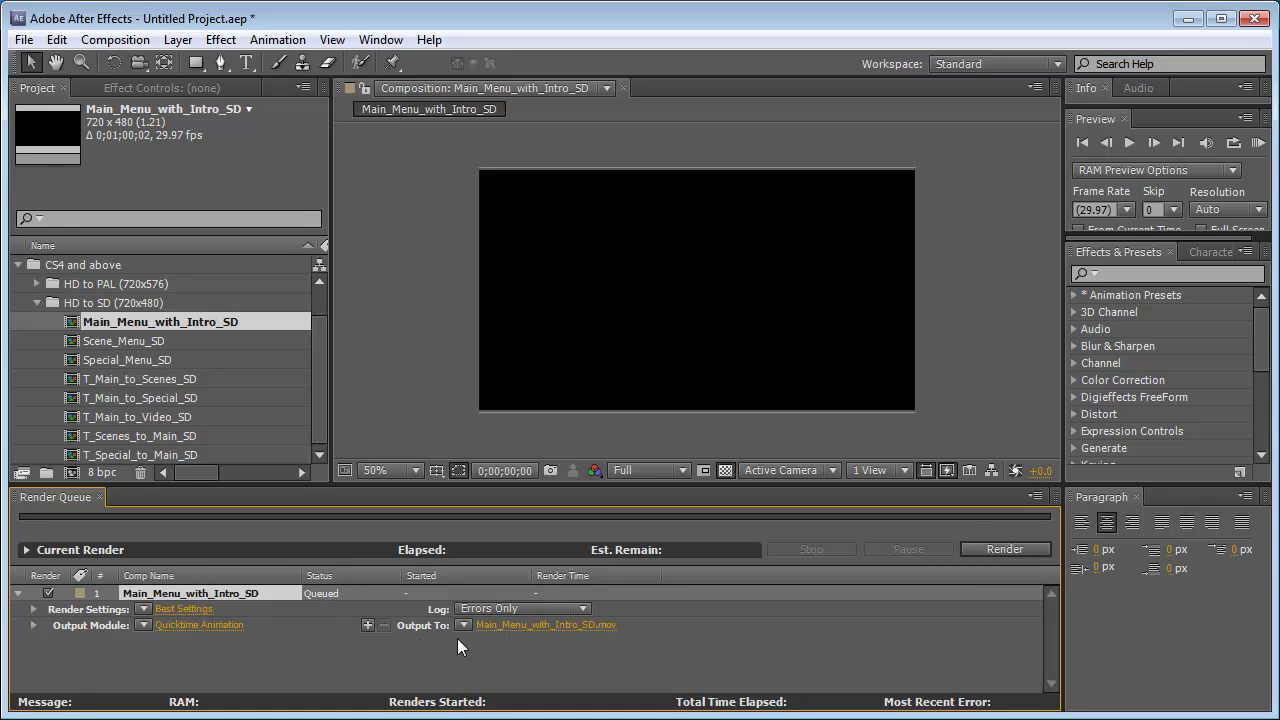
click(550, 626)
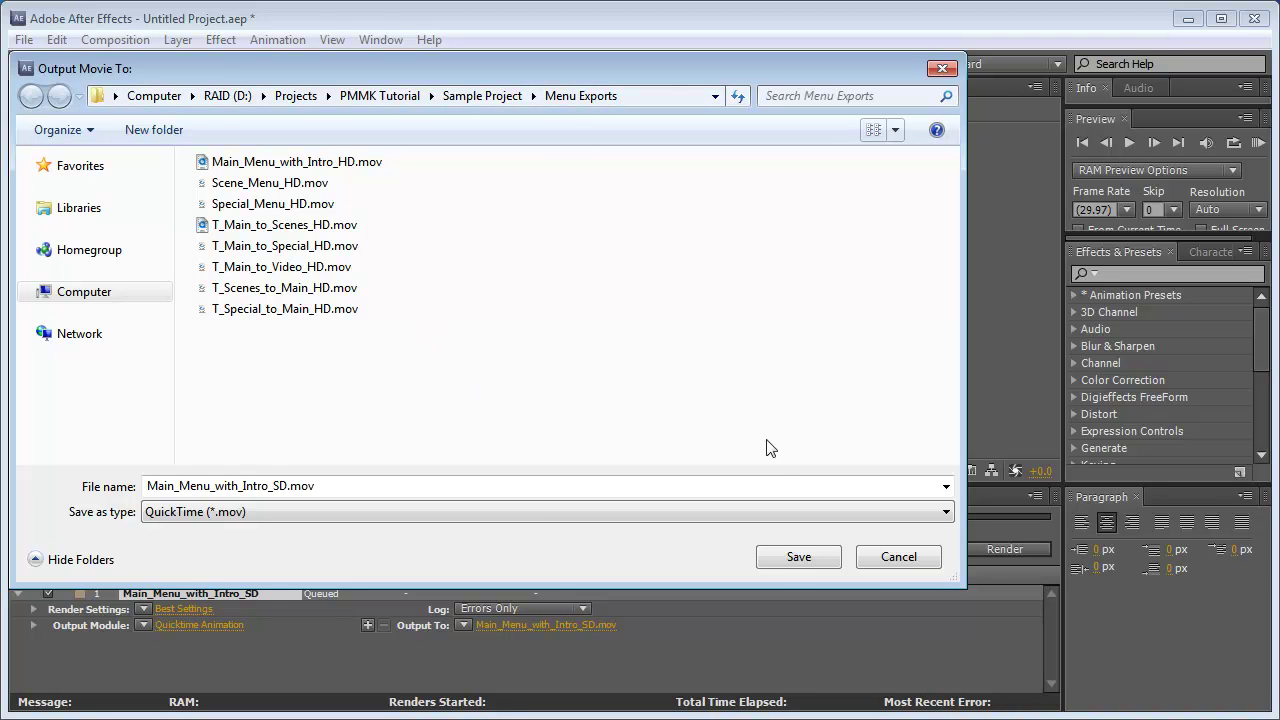
click(790, 559)
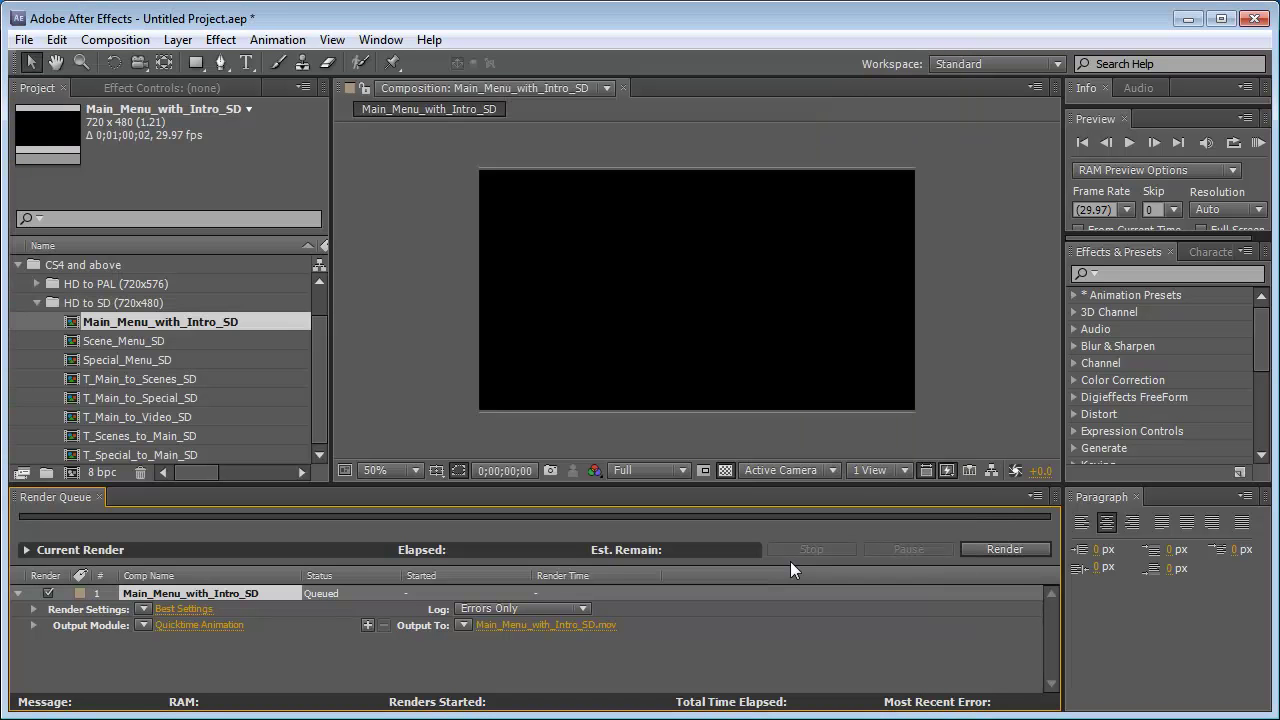
- Add the compositions from Scene_Menu_SD through T_Special_to_Main_SD to the render queue and review the full queue
click(108, 341)
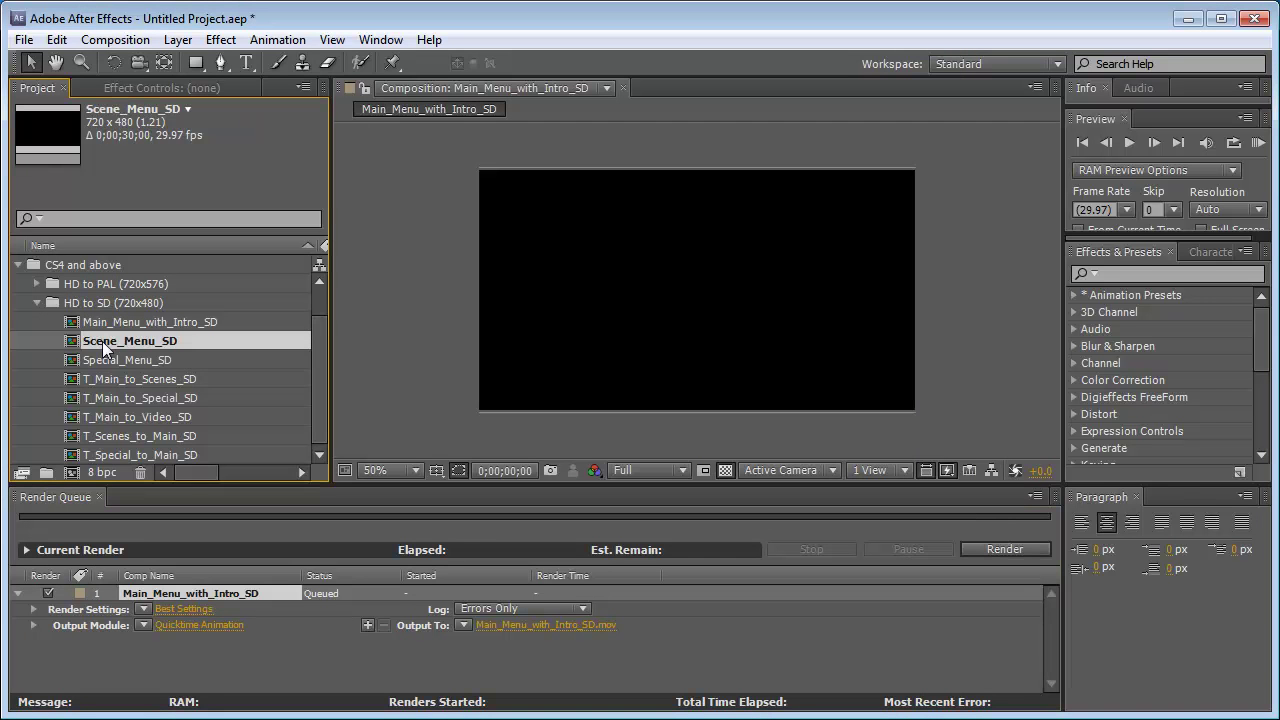
shift+click(112, 453)
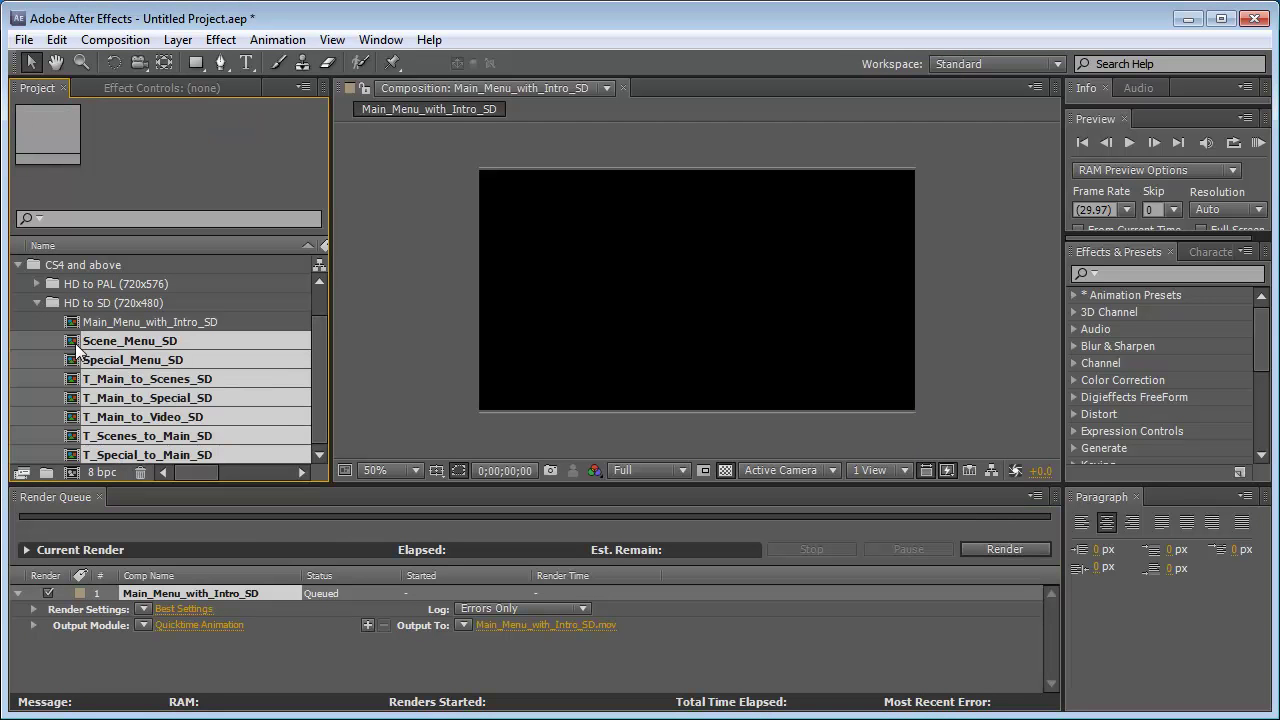
drag(80, 352, 103, 647)
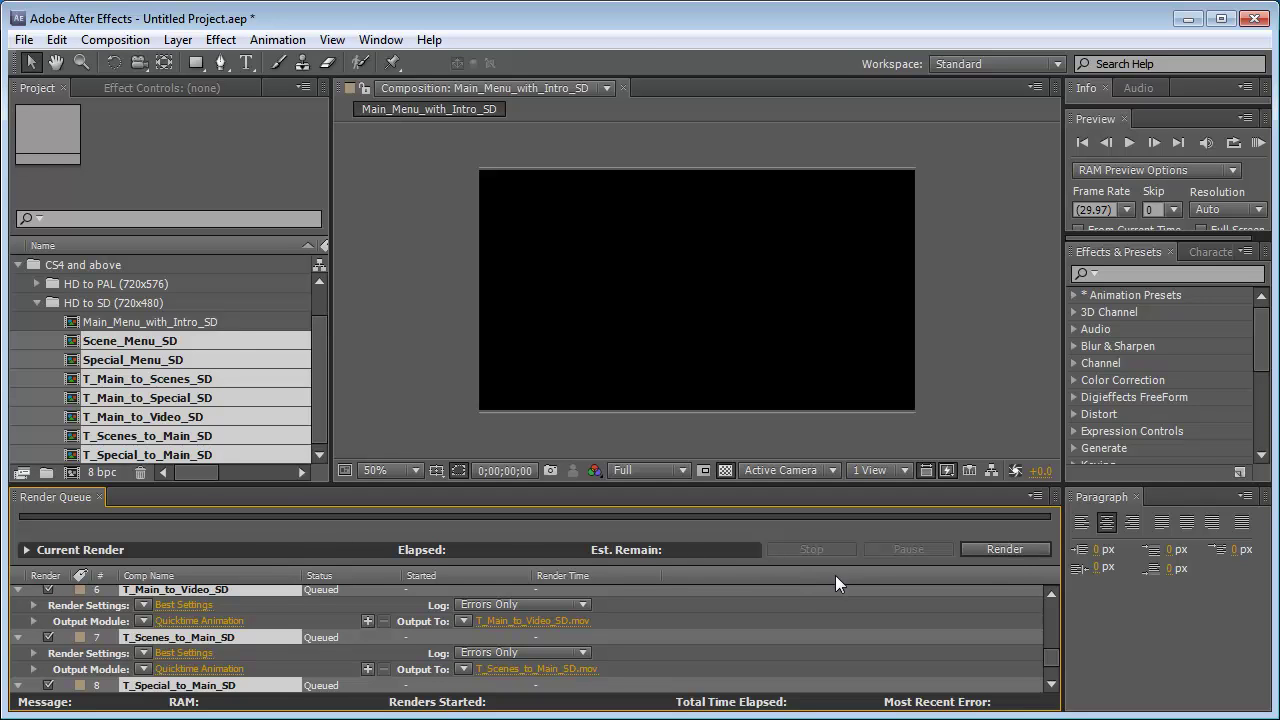
key(grave)
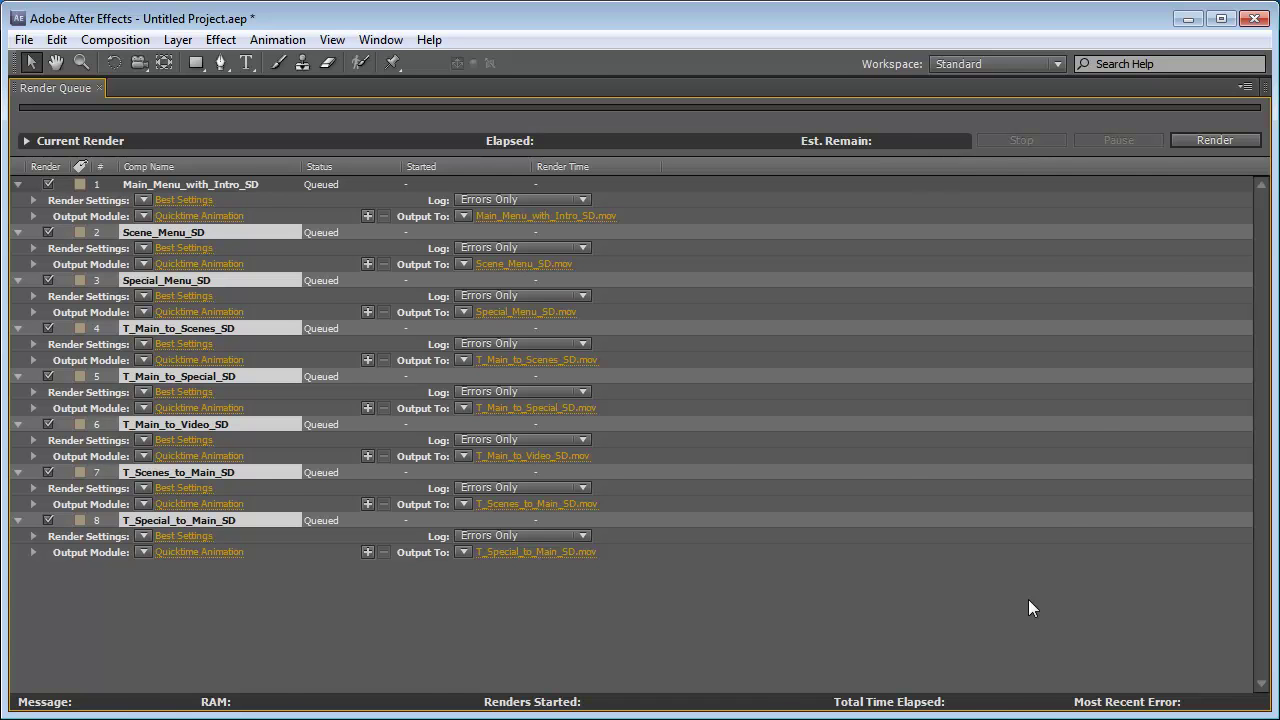
key(grave)
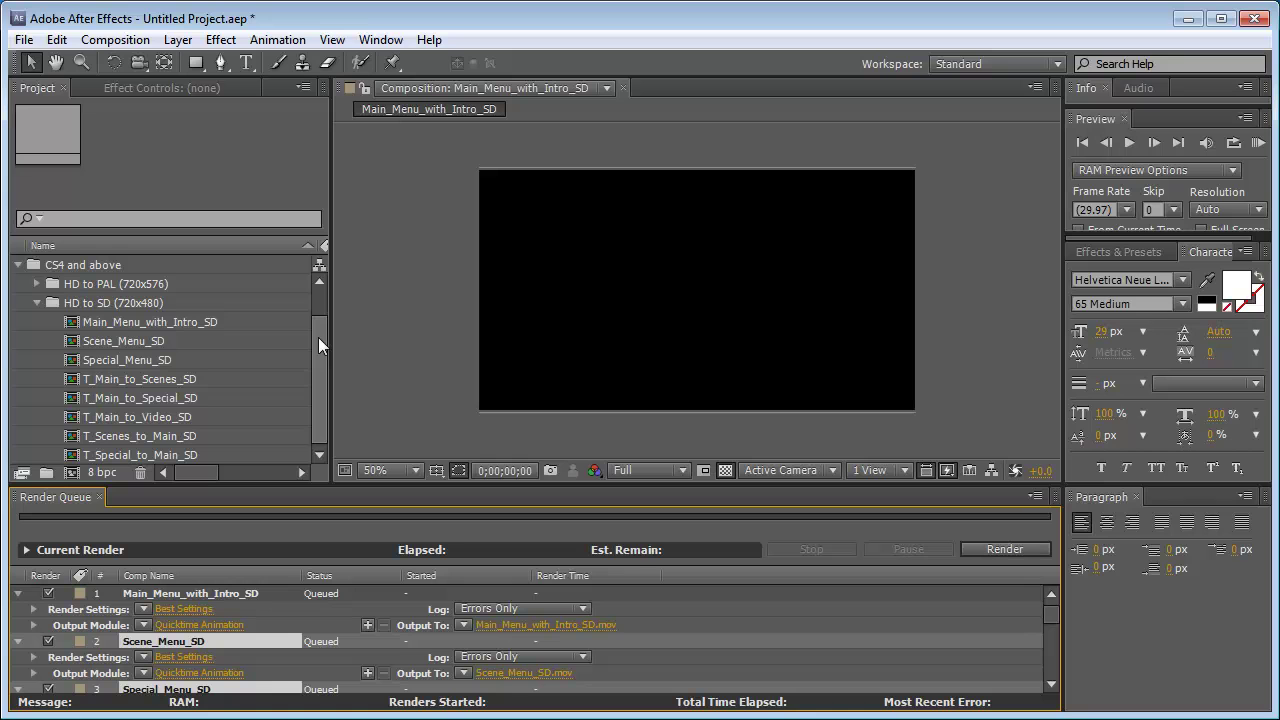
- Compare the alternate versions of the Scene_Menu_HD and T_Scenes_to_Main_HD movies in the Menu Exports folder
click(139, 343)
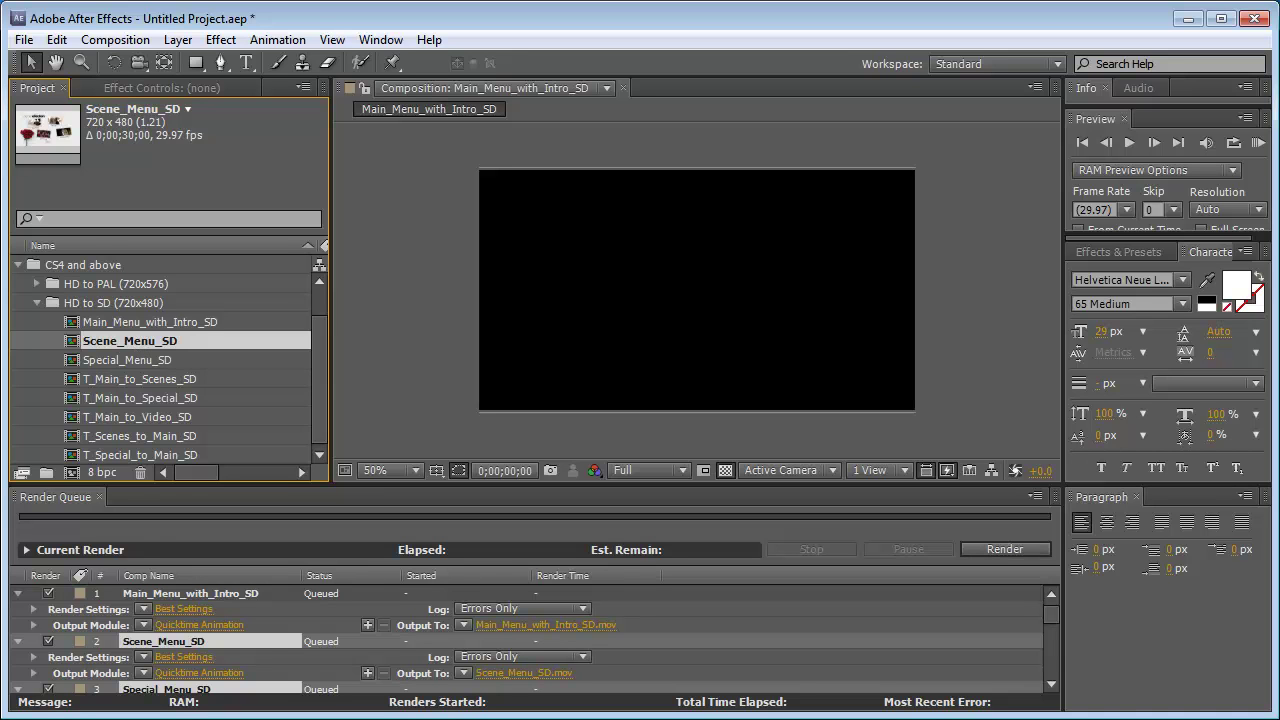
key(alt+Tab)
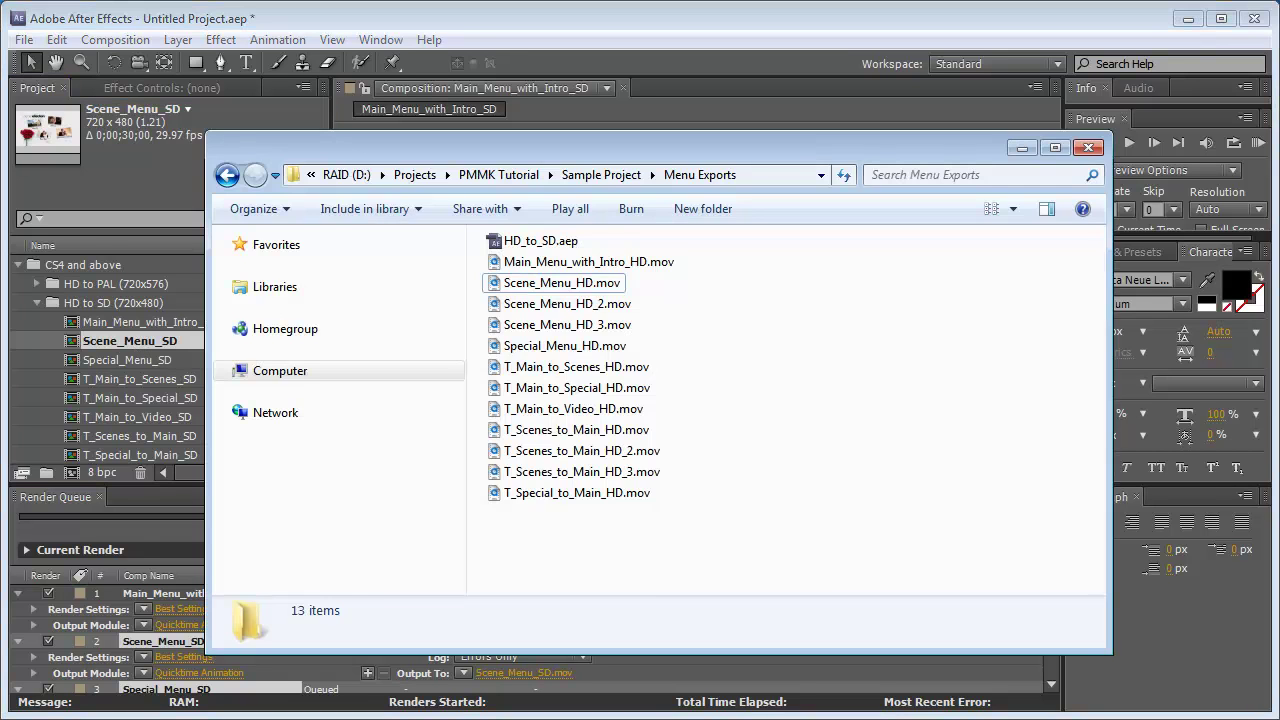
click(575, 288)
click(608, 304)
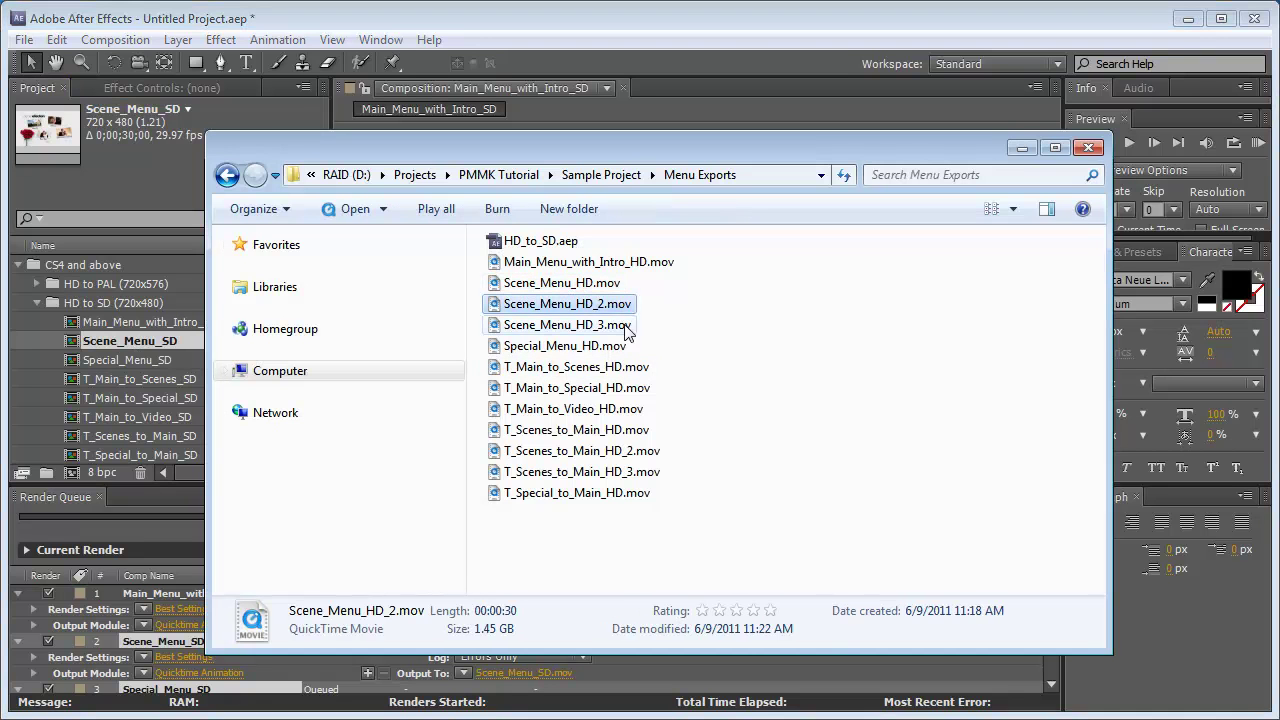
click(616, 327)
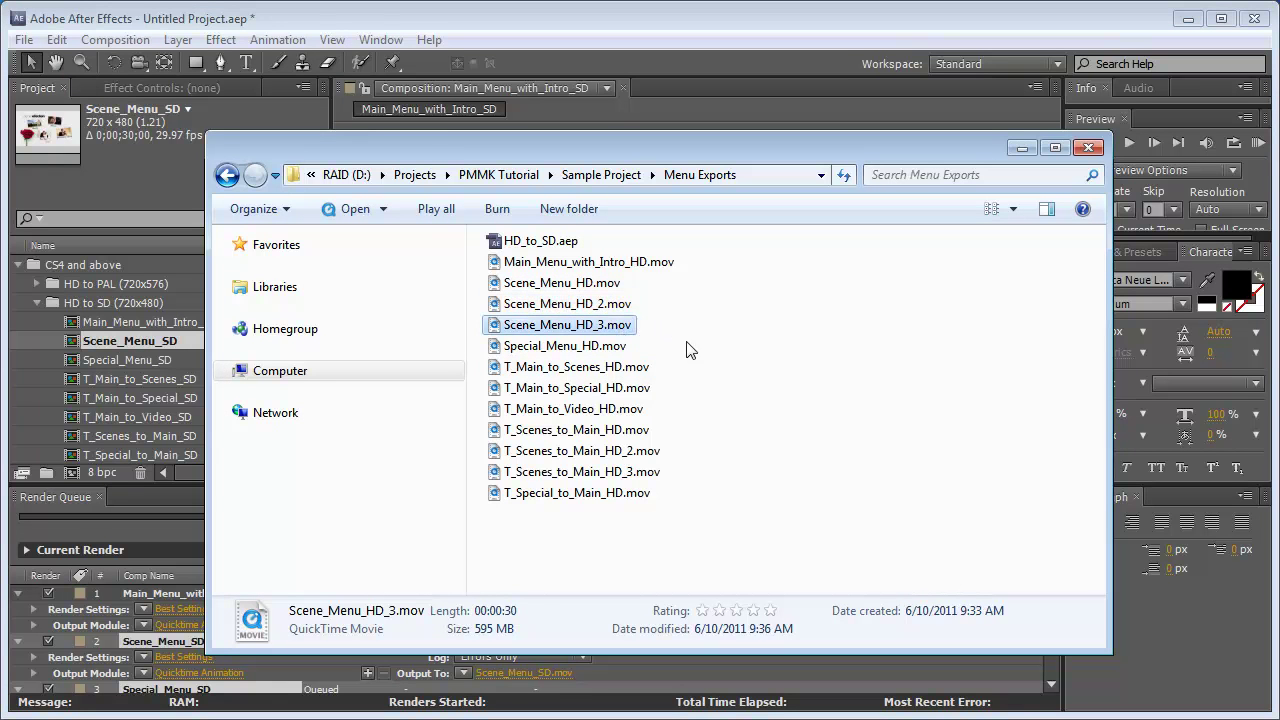
click(617, 453)
click(645, 472)
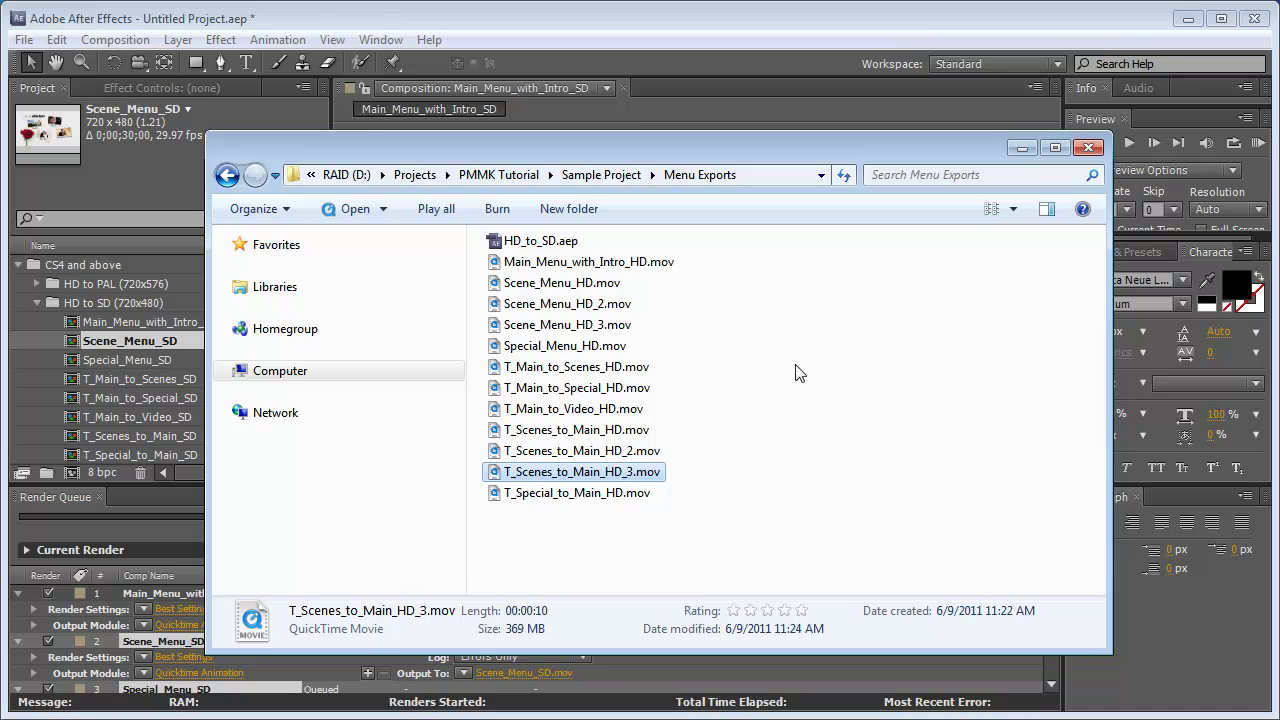
click(1008, 152)
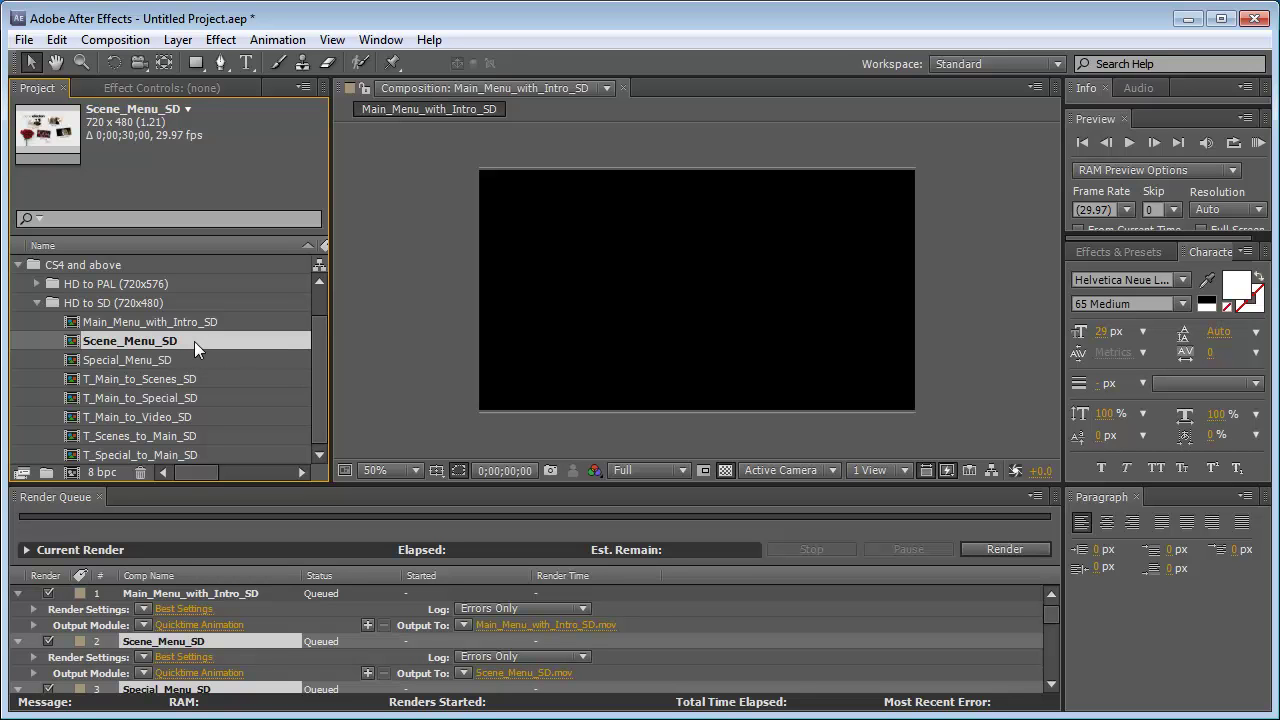
- Replace the Scene_Menu_HD.mov footage in the HD assets folder with Scene_Menu_HD_2.mov from Menu Exports
click(19, 266)
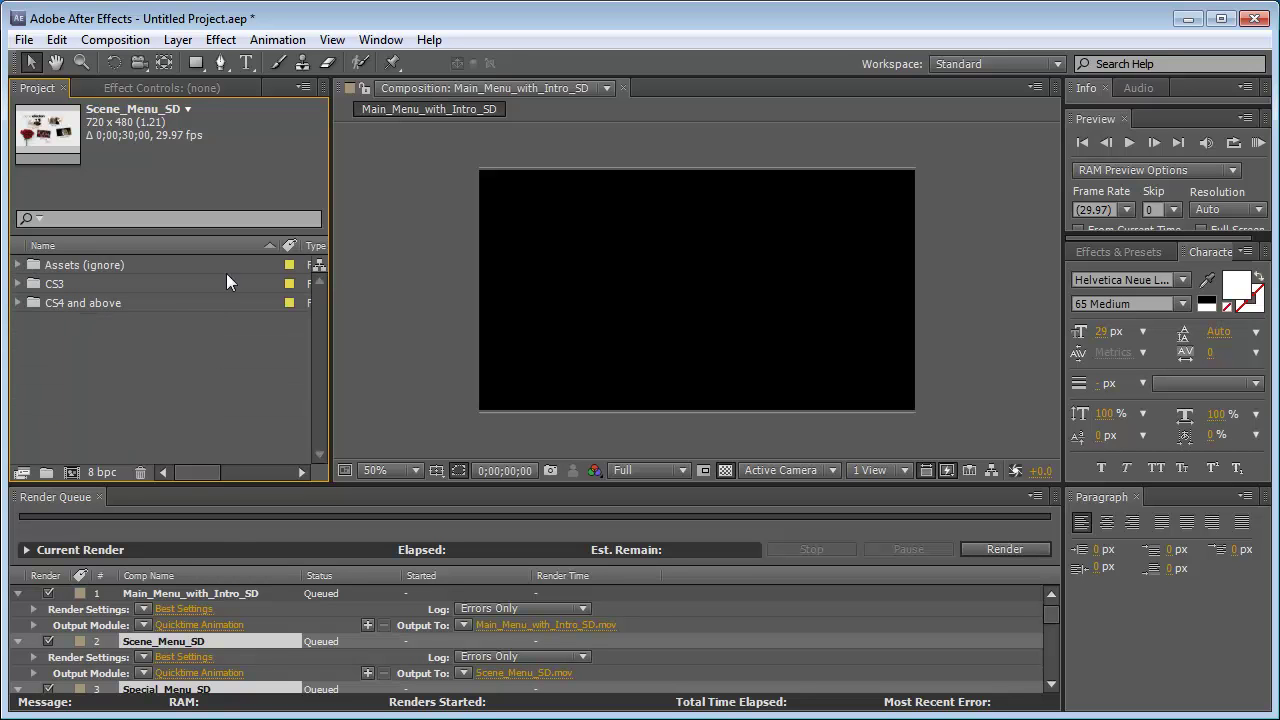
click(19, 266)
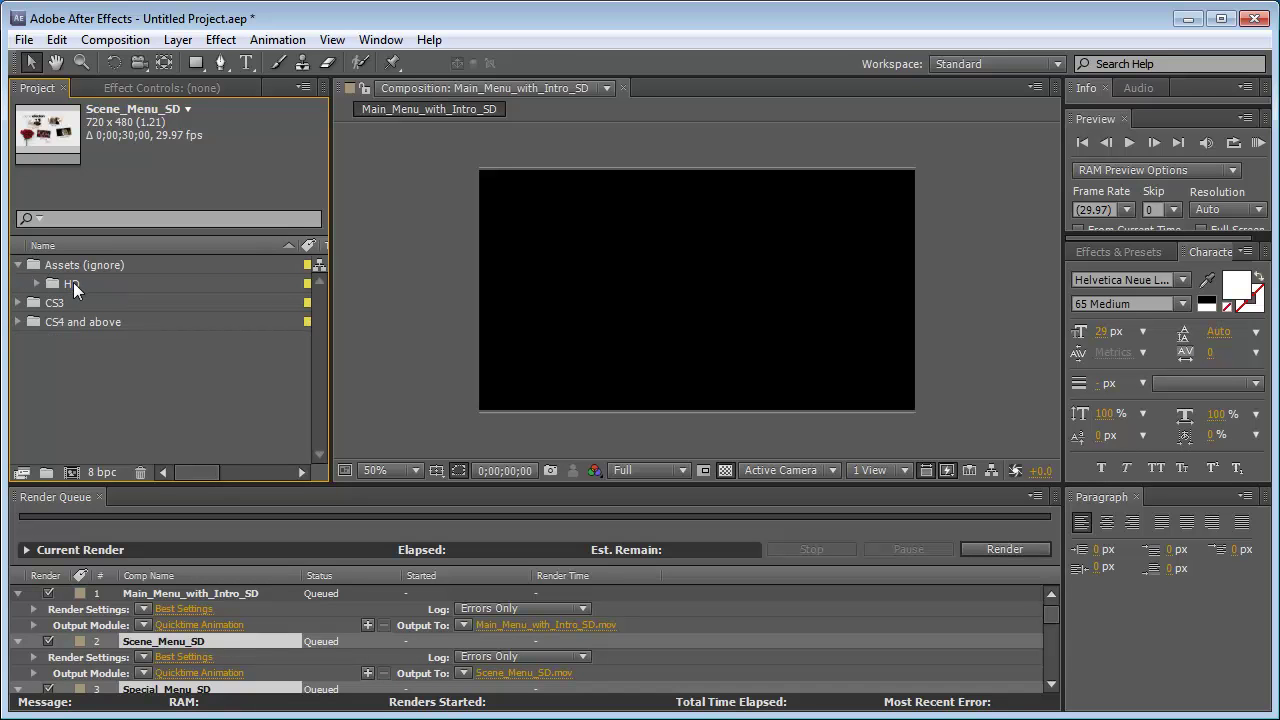
click(38, 283)
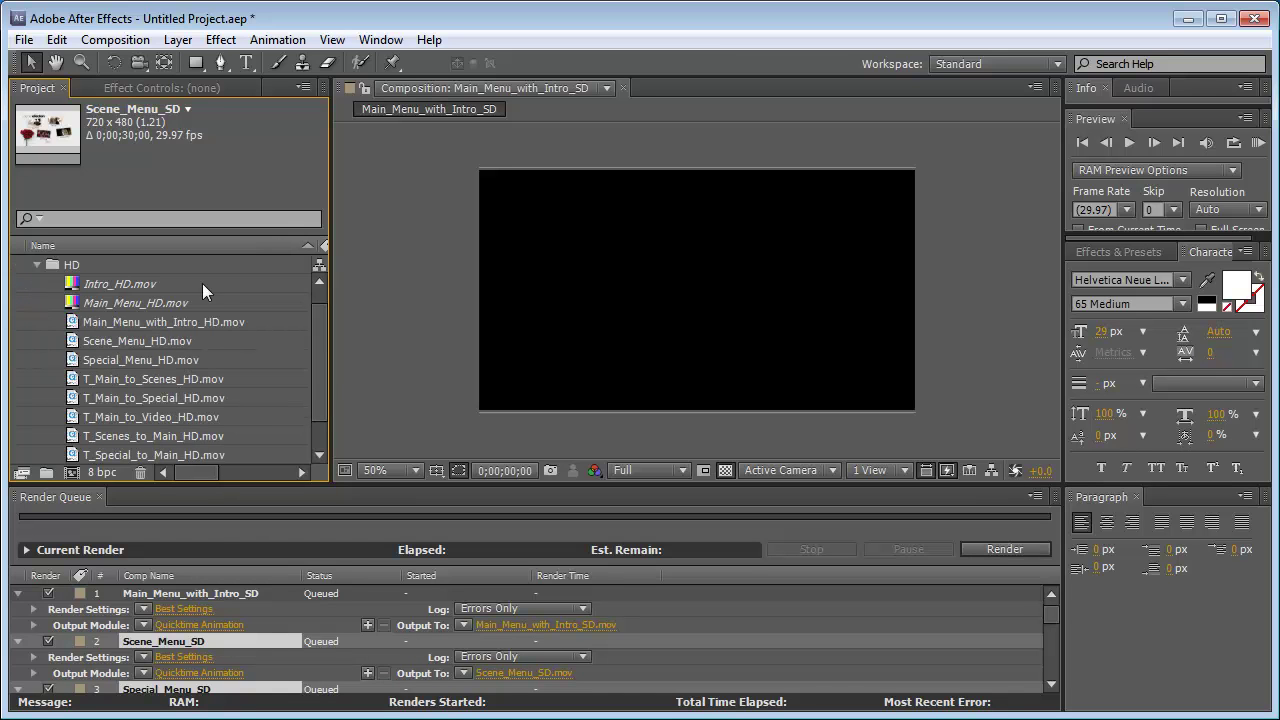
click(130, 339)
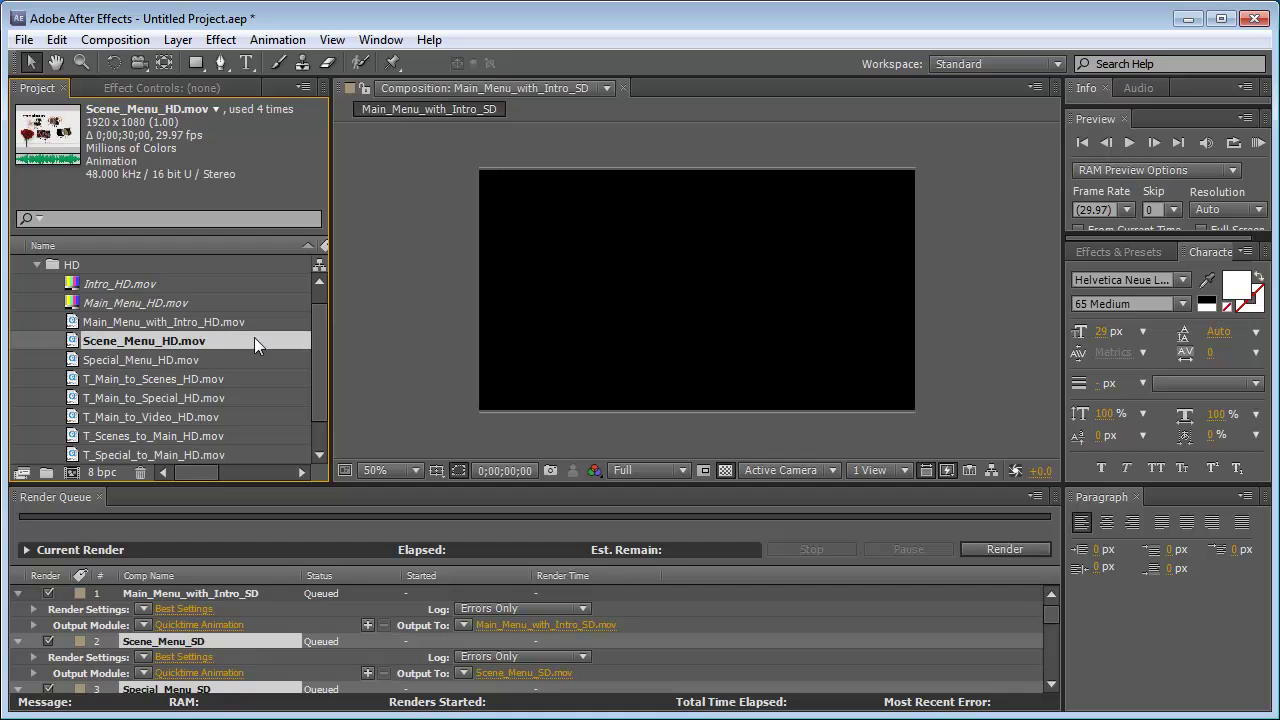
right_click(171, 342)
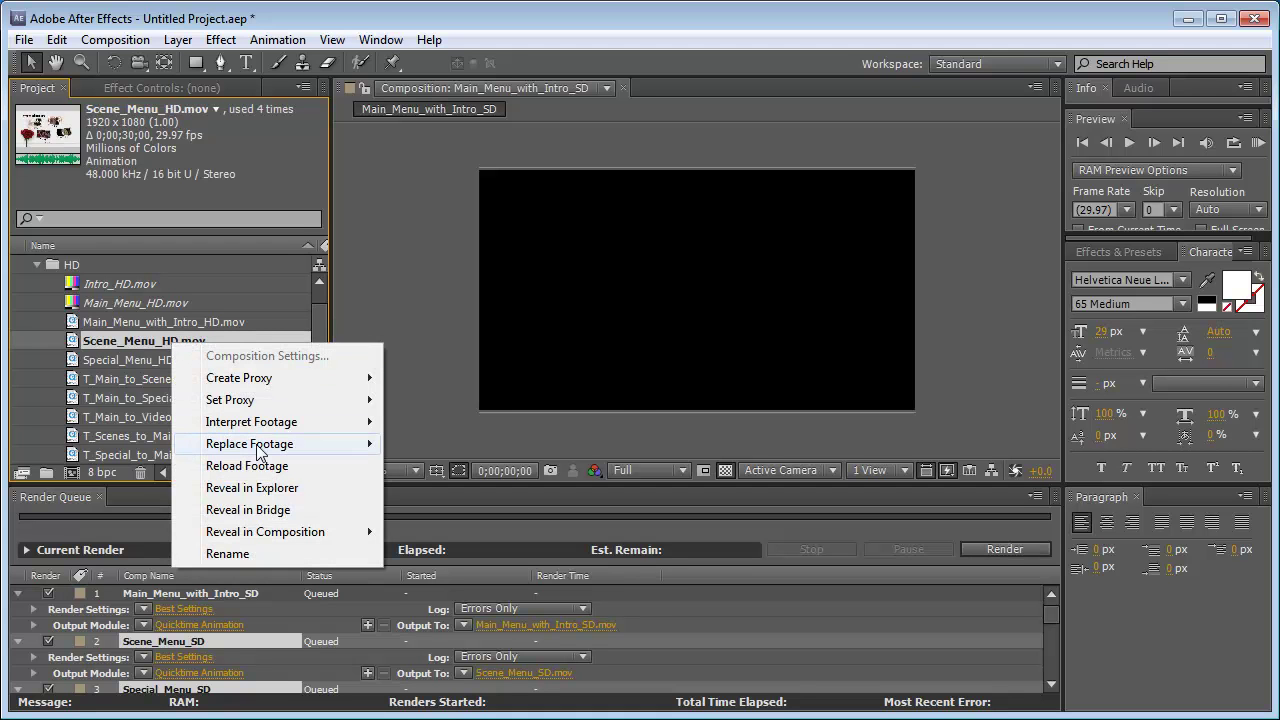
mouse_move(262, 450)
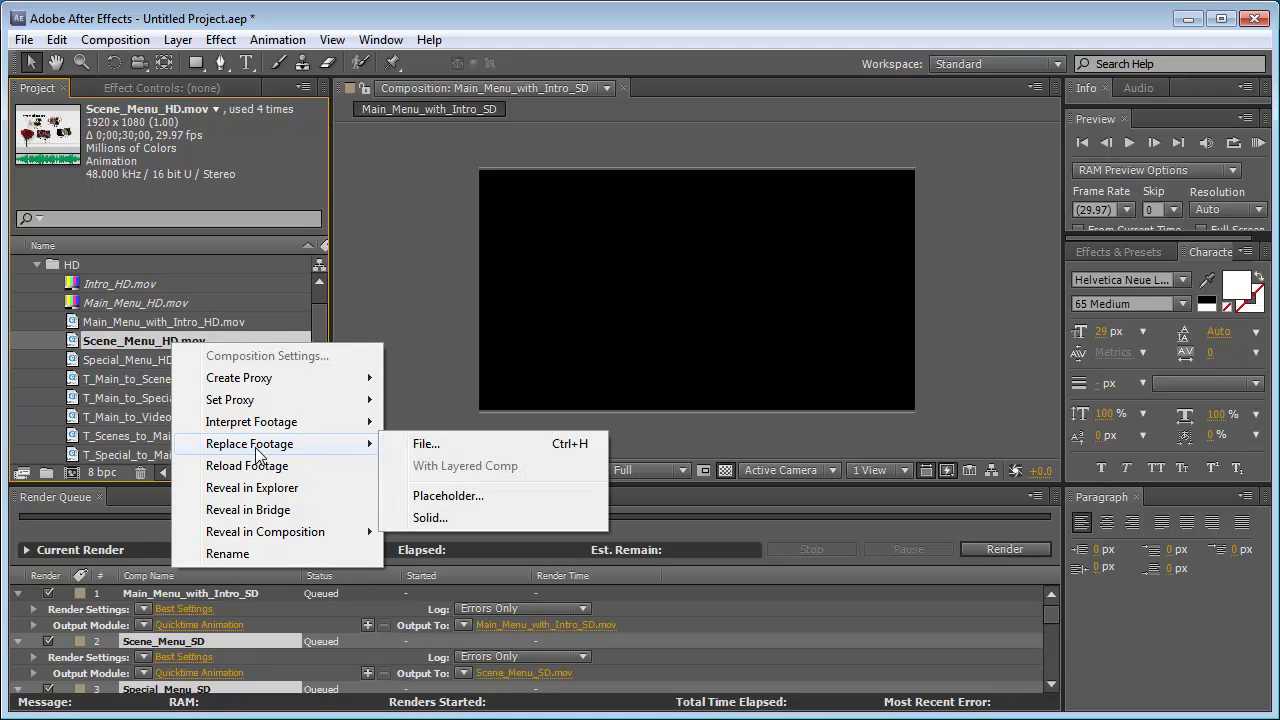
click(453, 446)
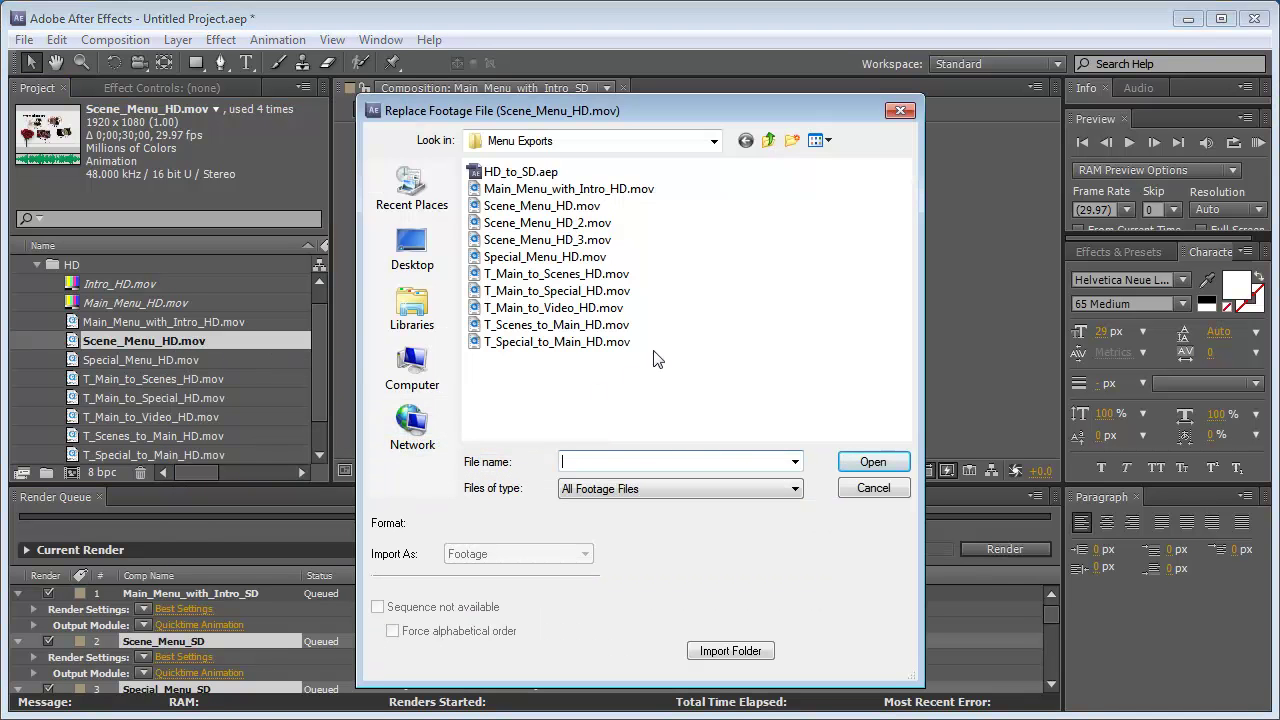
click(610, 226)
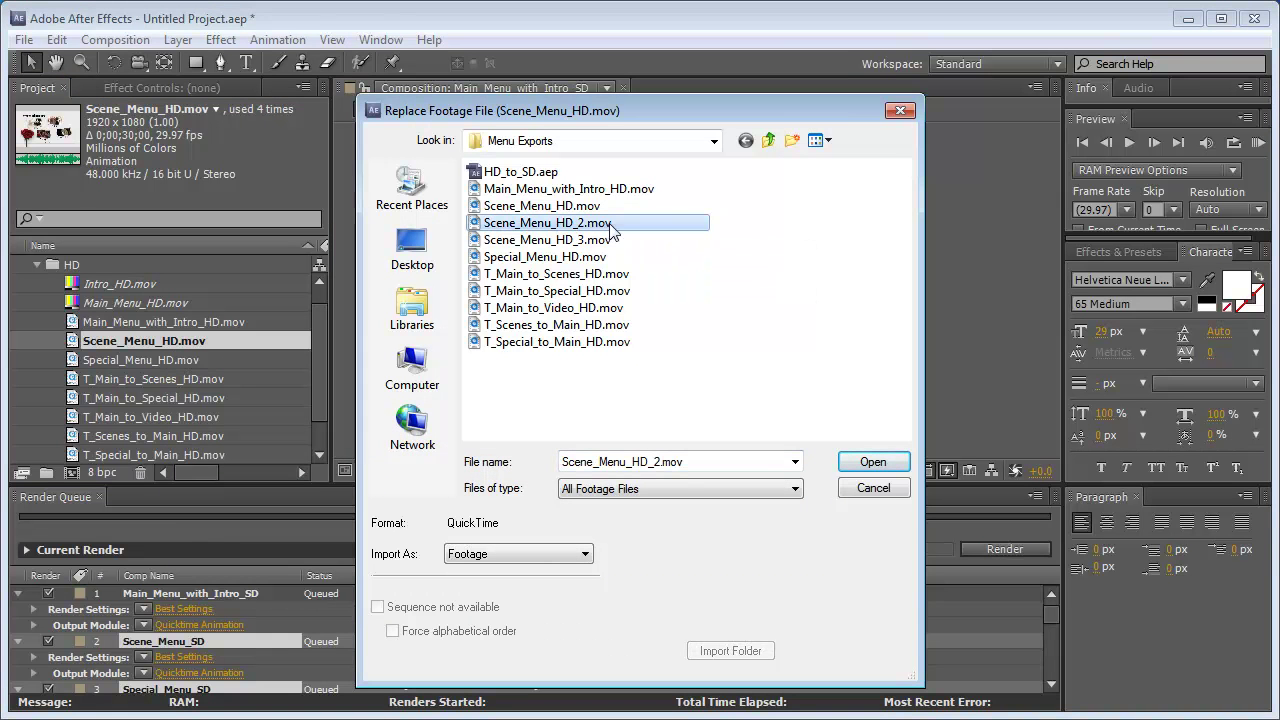
click(872, 462)
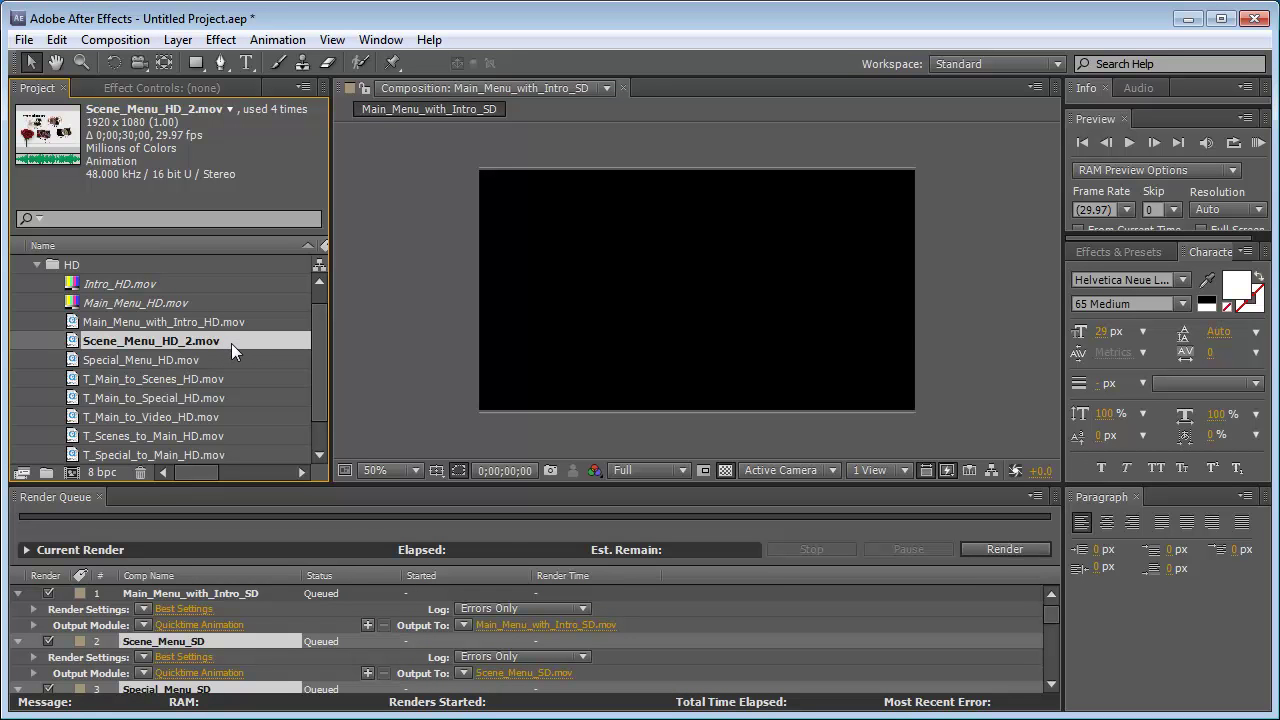
- Add Scene_Menu_SD from the CS4 and above HD to SD (720x480) folder to the render queue again
drag(321, 343, 317, 390)
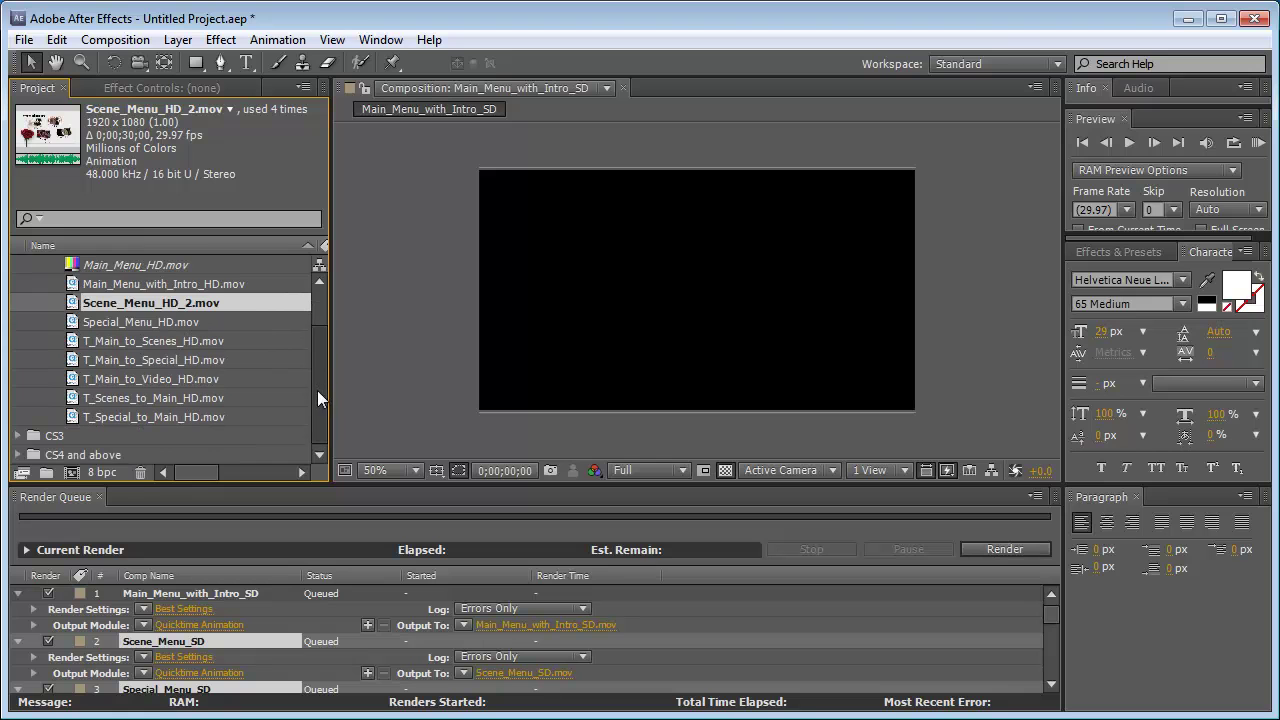
click(18, 455)
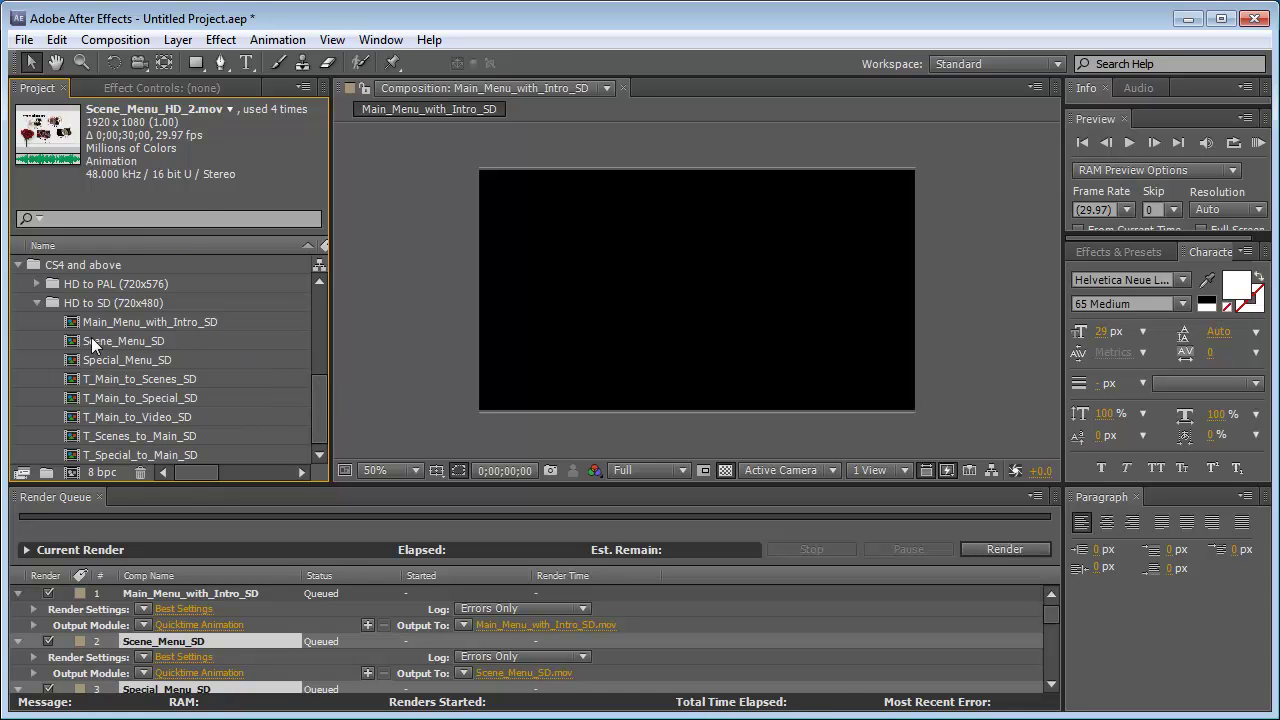
drag(92, 344, 150, 698)
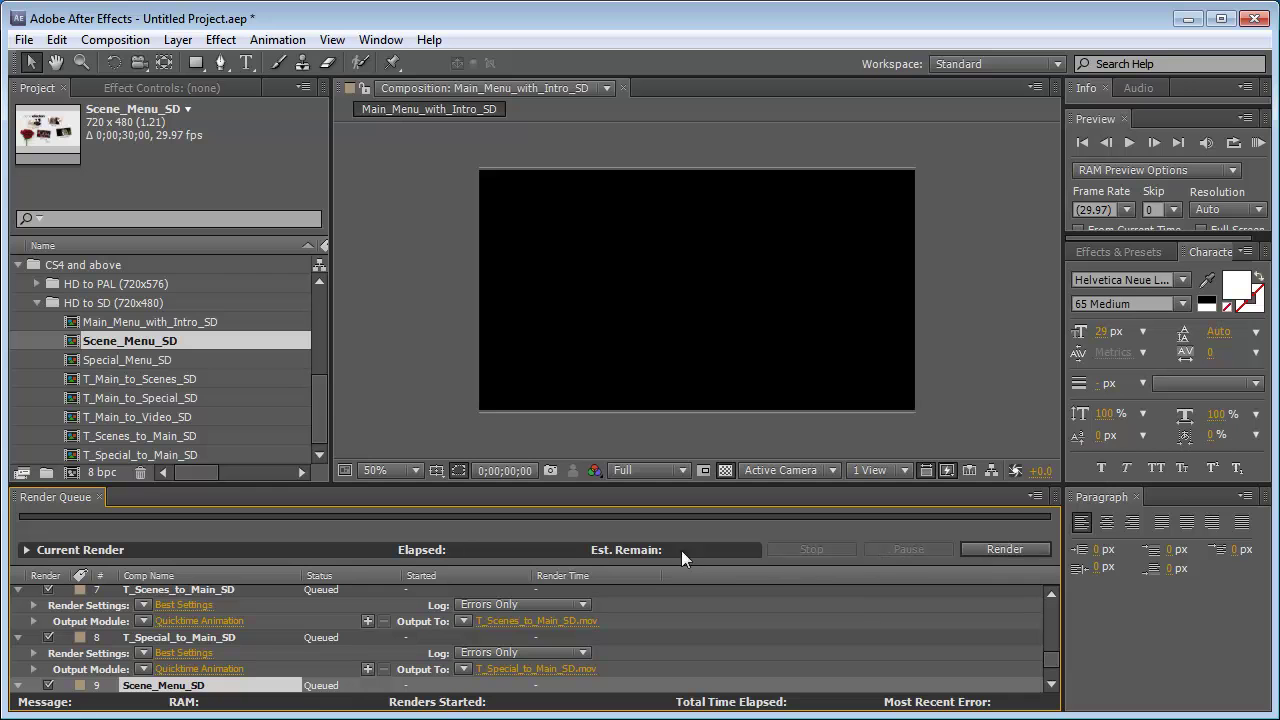
drag(315, 385, 313, 299)
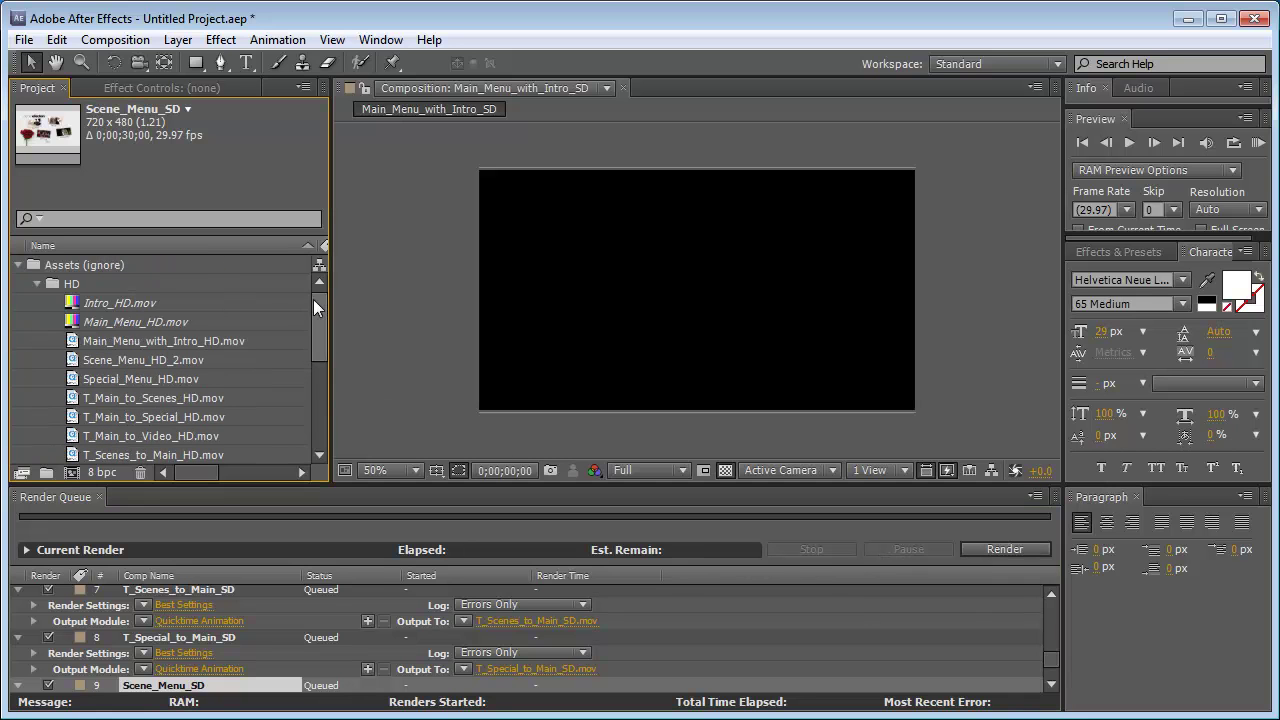
click(150, 359)
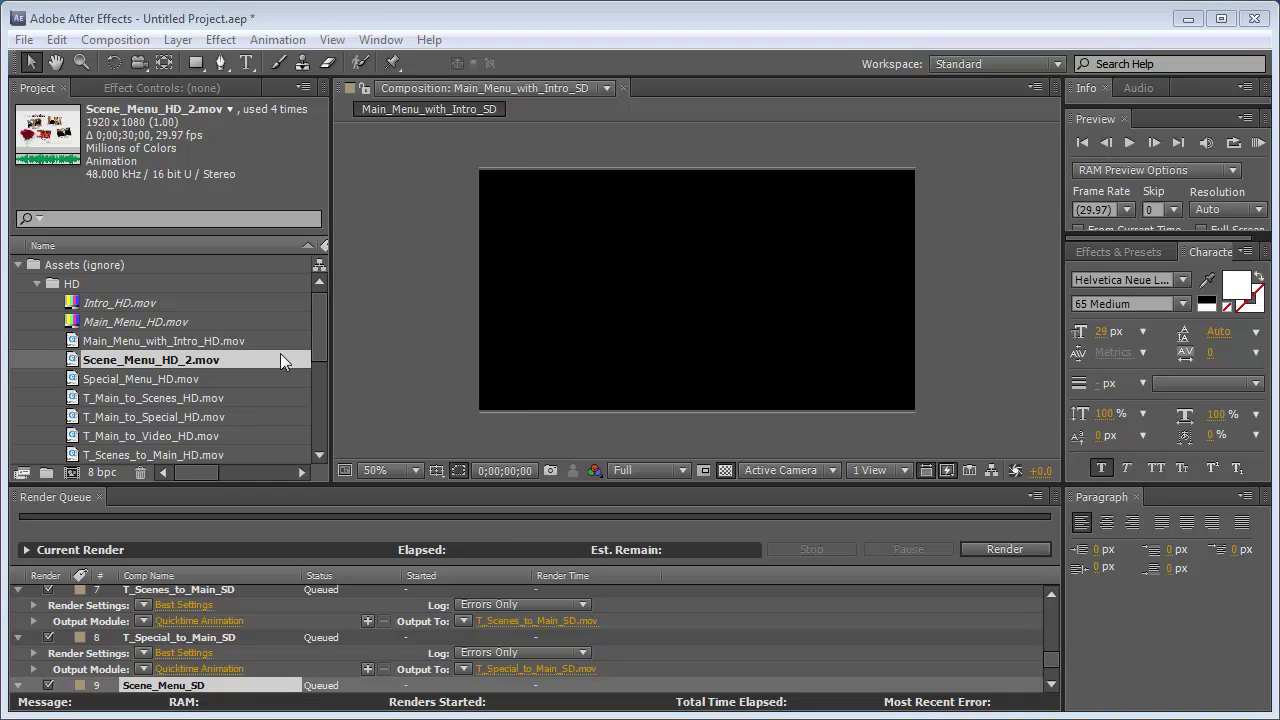
drag(318, 330, 319, 346)
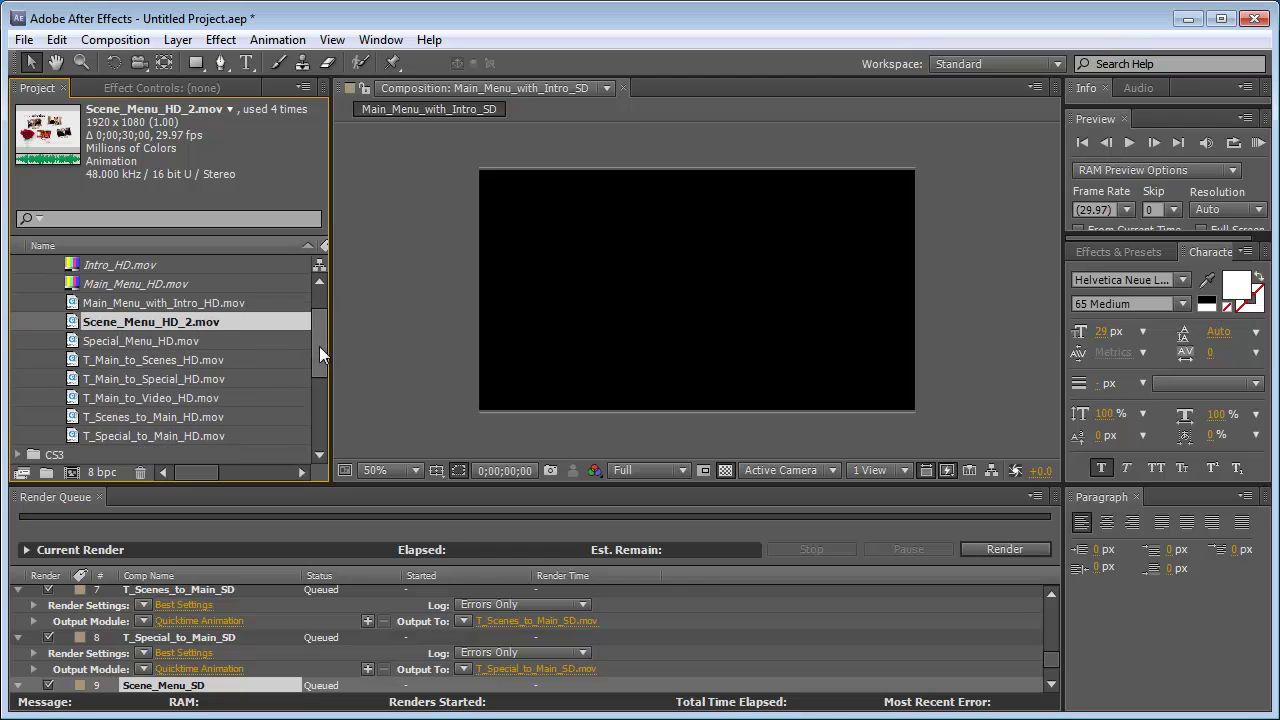
click(189, 416)
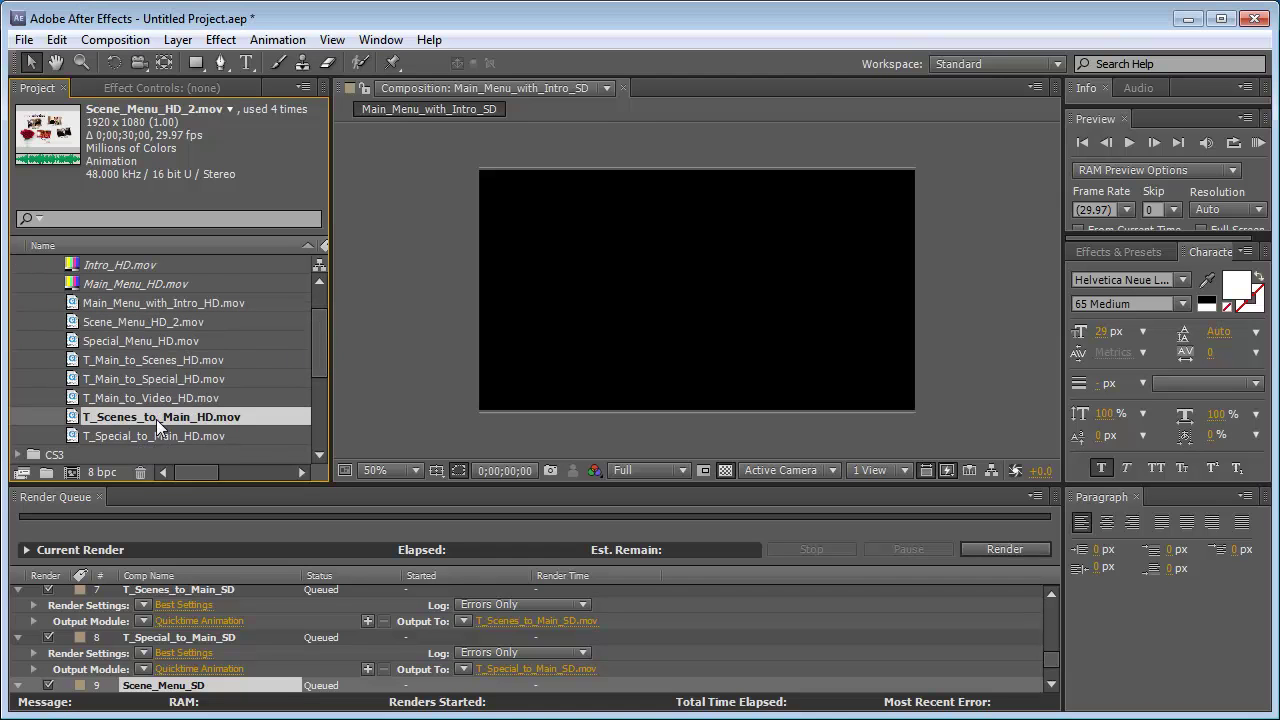
right_click(207, 418)
mouse_move(280, 528)
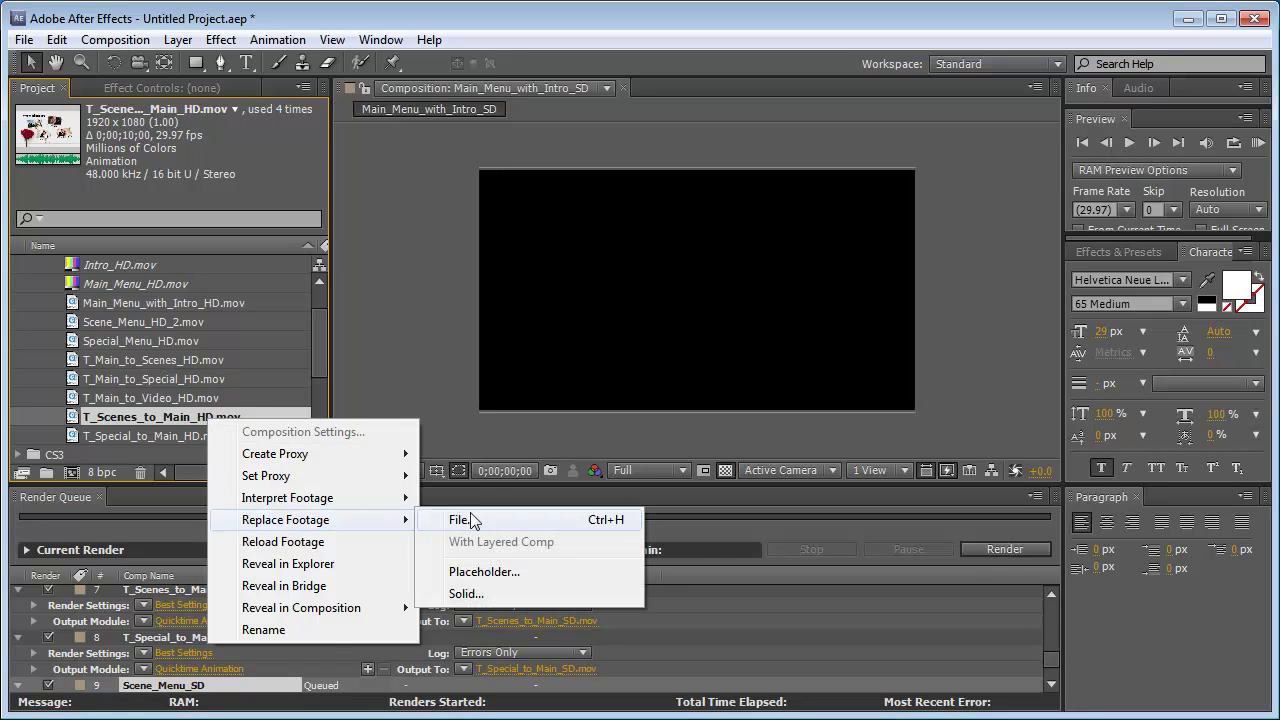
click(240, 422)
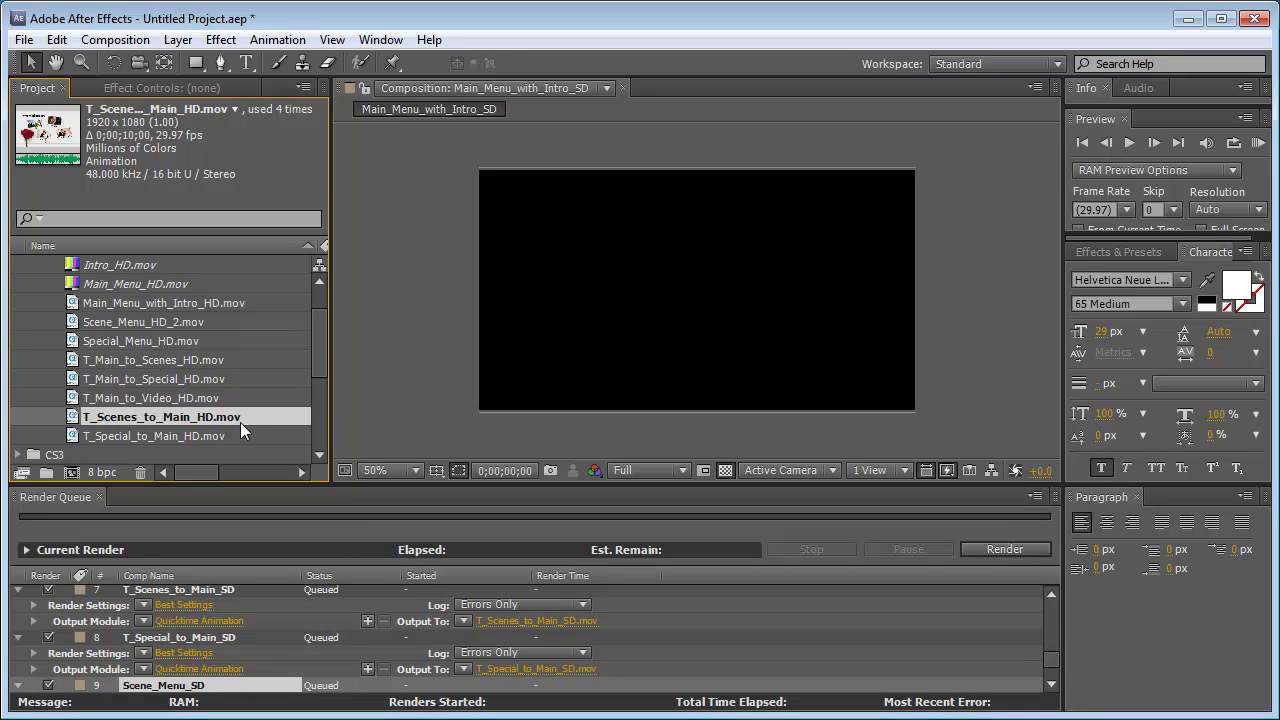
click(167, 357)
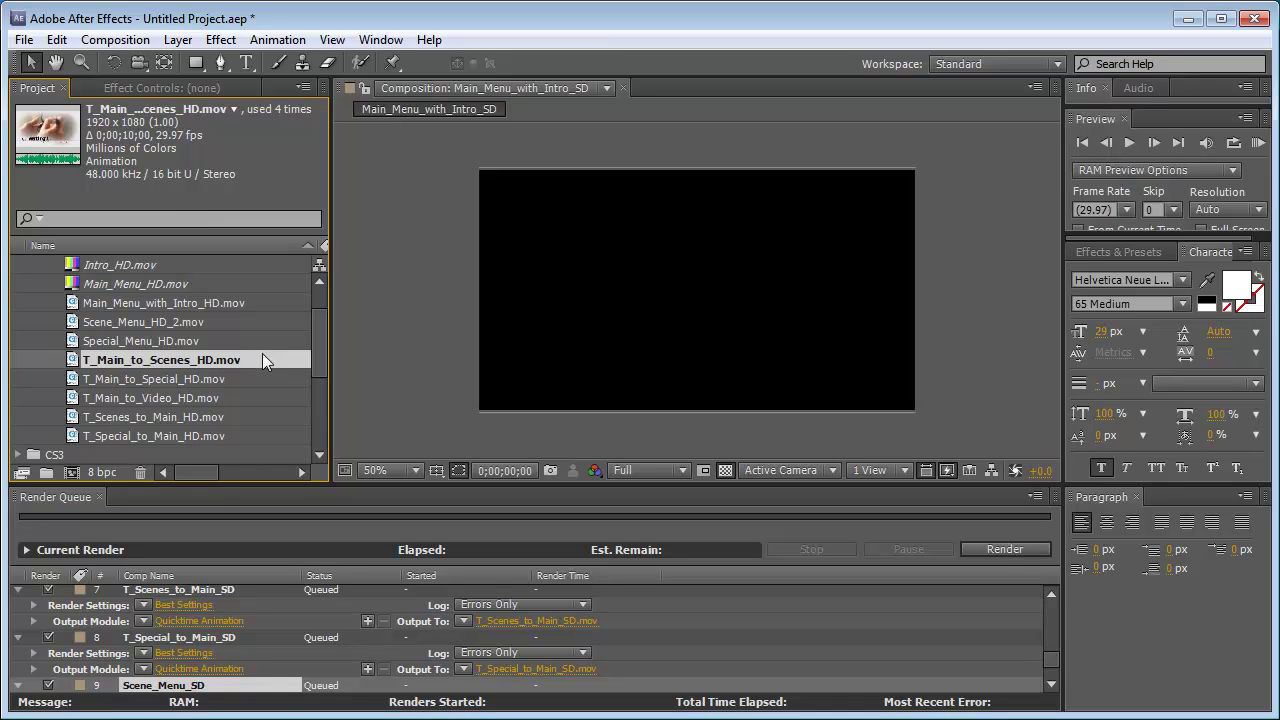
click(190, 320)
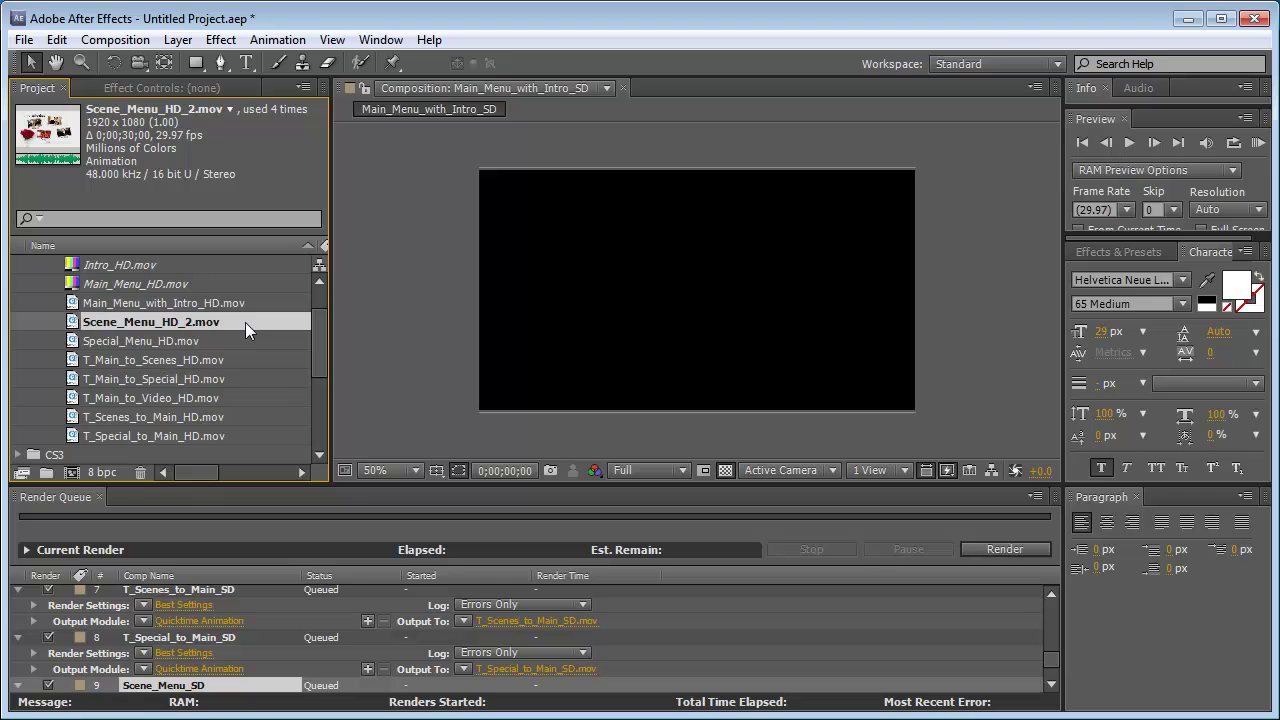
drag(319, 319, 317, 289)
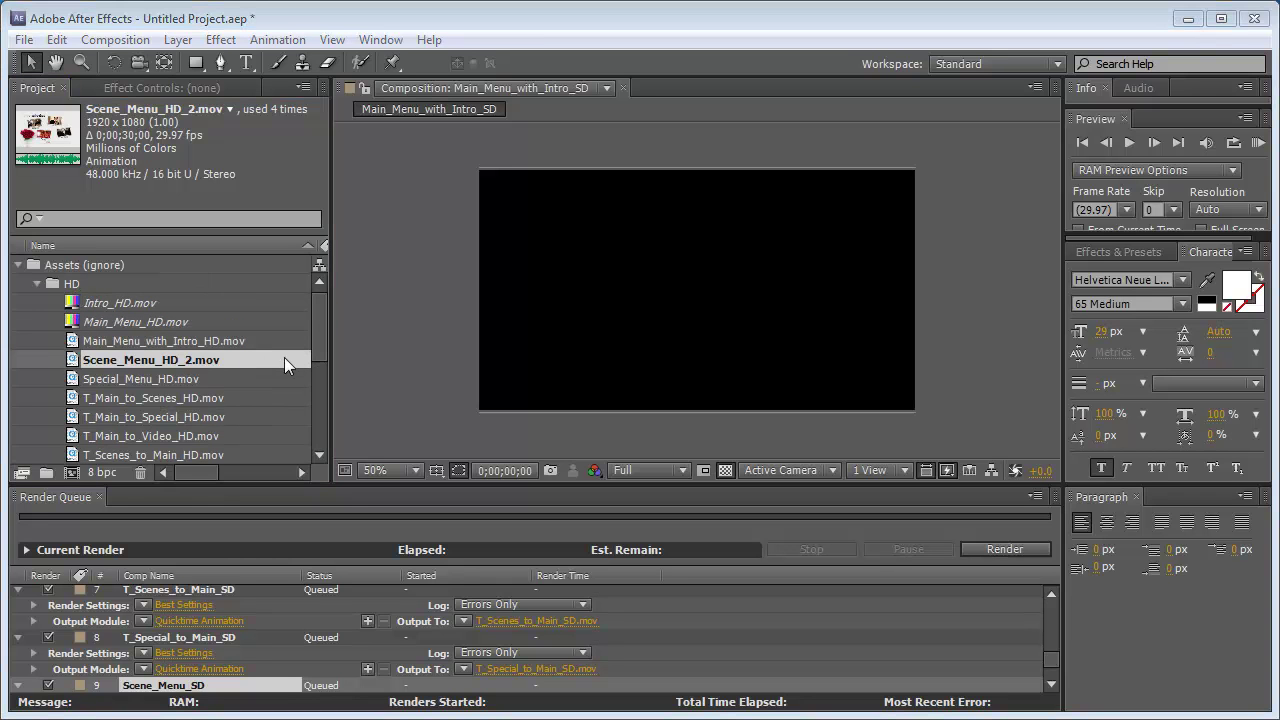
click(128, 398)
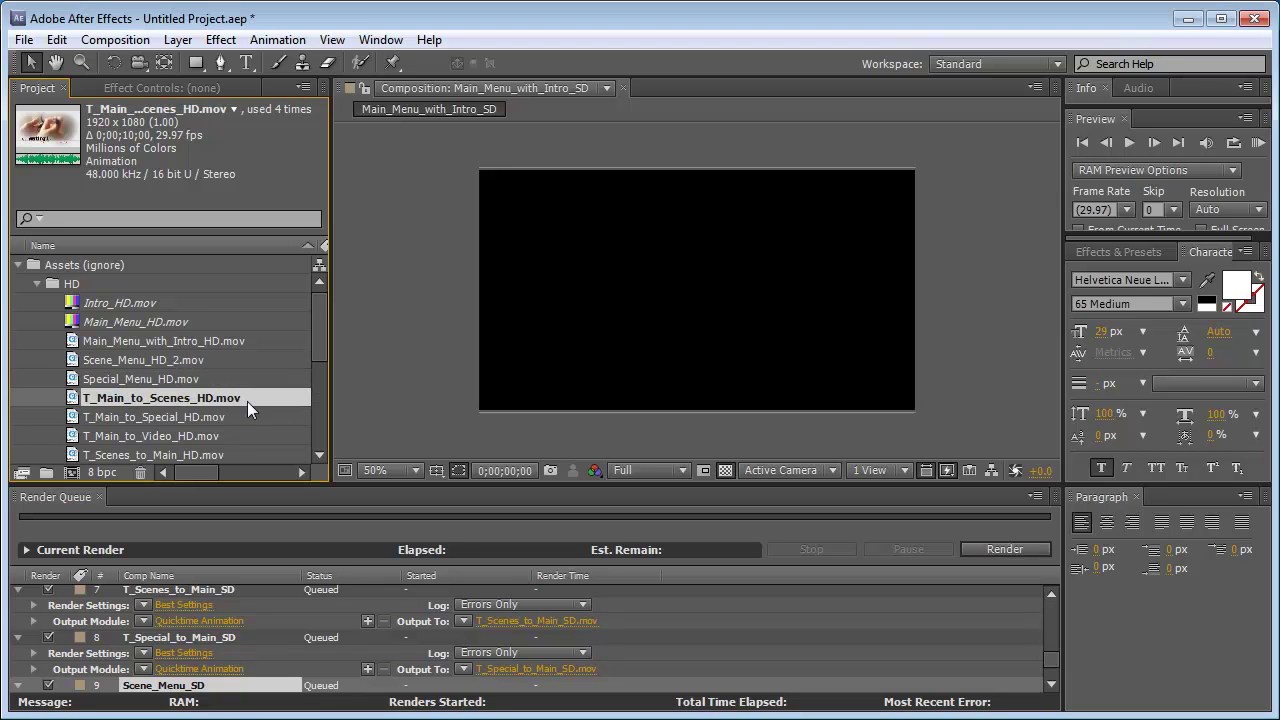
click(185, 359)
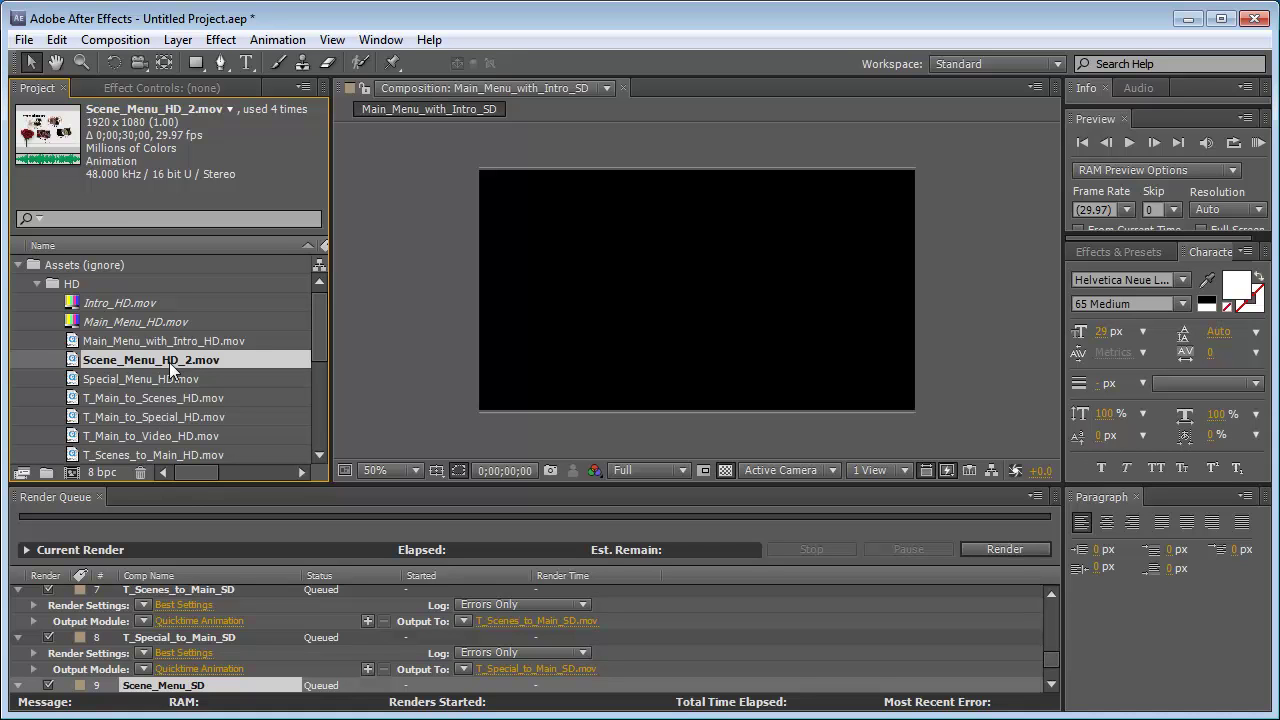
- Clear the footage selection and maximize the render queue to show all queued SD compositions
click(40, 357)
click(54, 499)
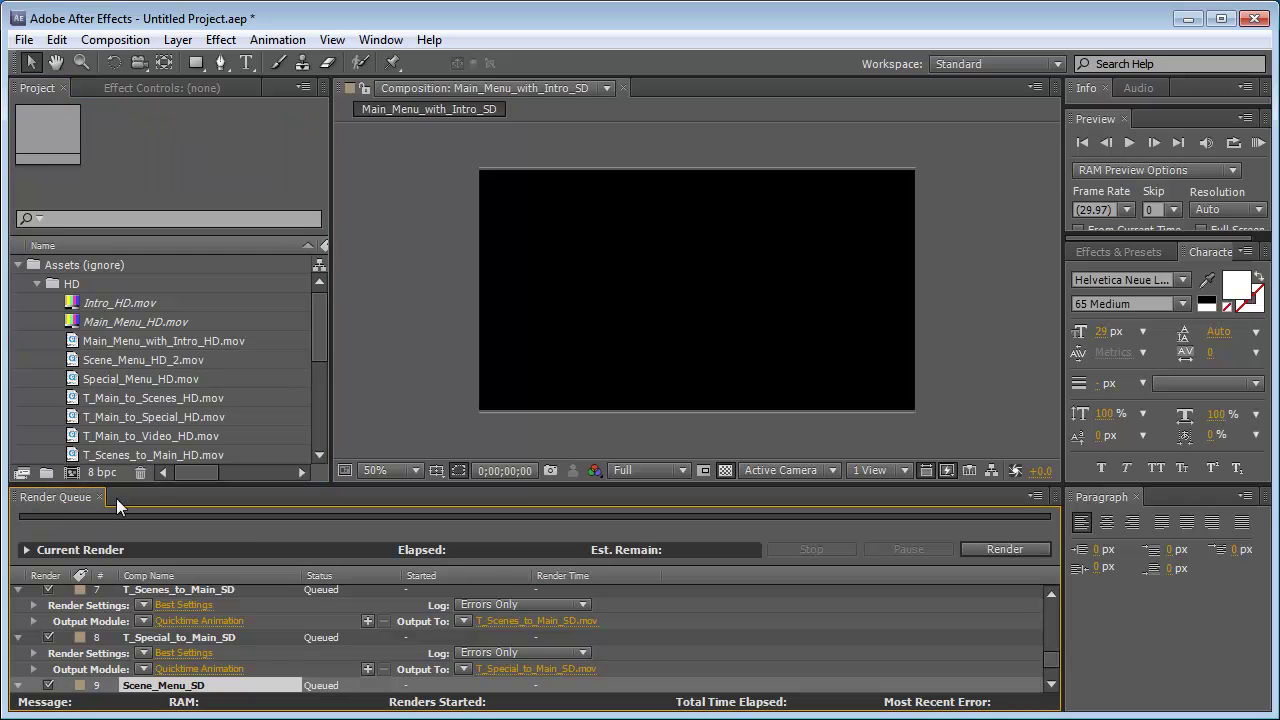
key(grave)
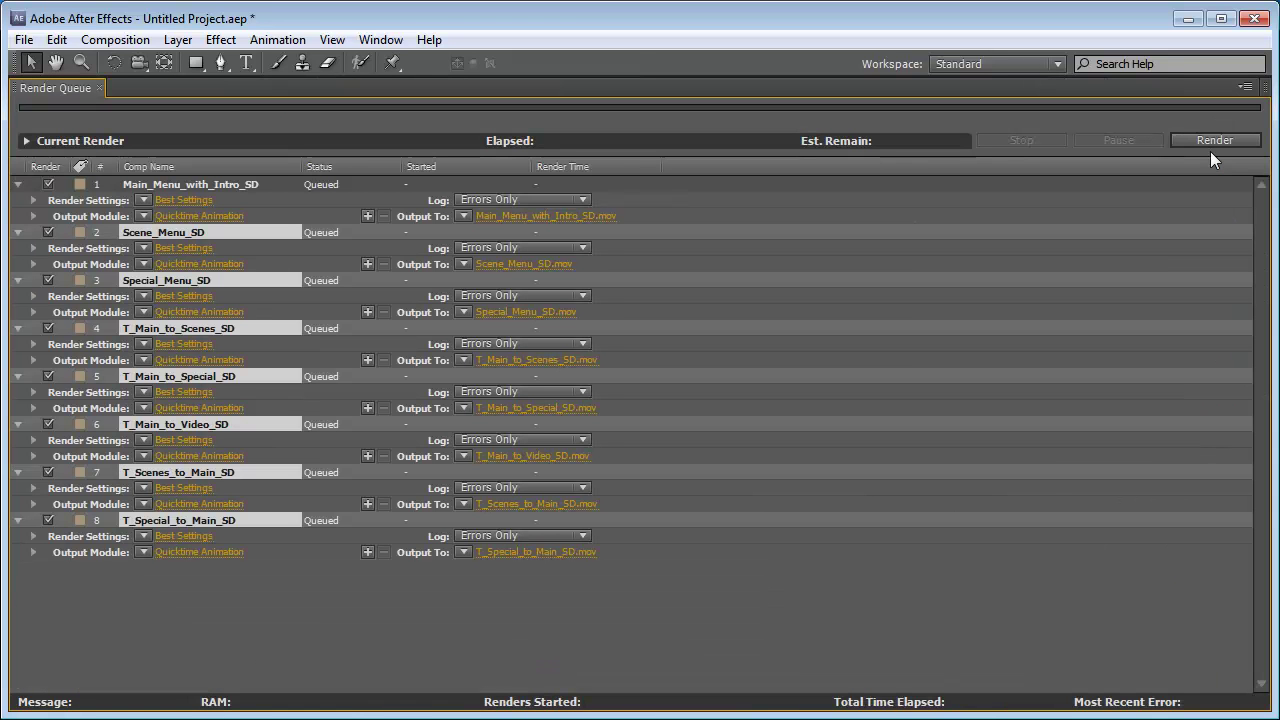